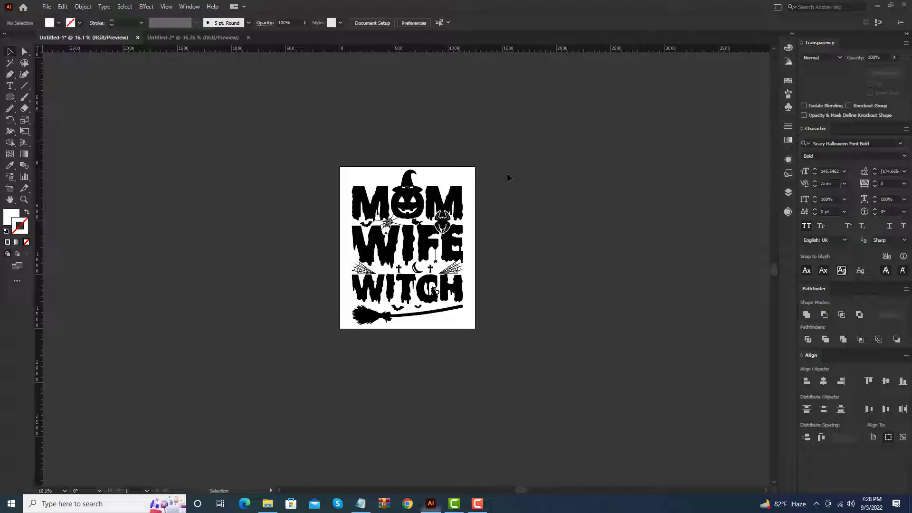
Nudge the finished MOM WIFE WITCH design aside on the canvas.
scroll(412, 227, up, 1)
scroll(418, 231, up, 1)
scroll(427, 235, up, 2)
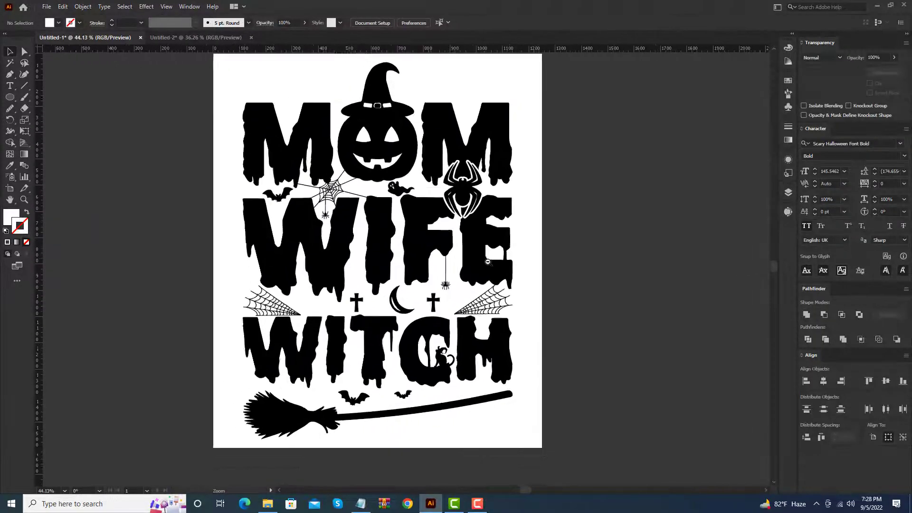
scroll(451, 242, up, 1)
scroll(484, 261, down, 1)
mouse_move(453, 257)
mouse_down()
mouse_move(422, 256)
mouse_move(453, 256)
mouse_up()
Select the word list in Notepad, then drag the finished design off the artboard leftward.
click(361, 503)
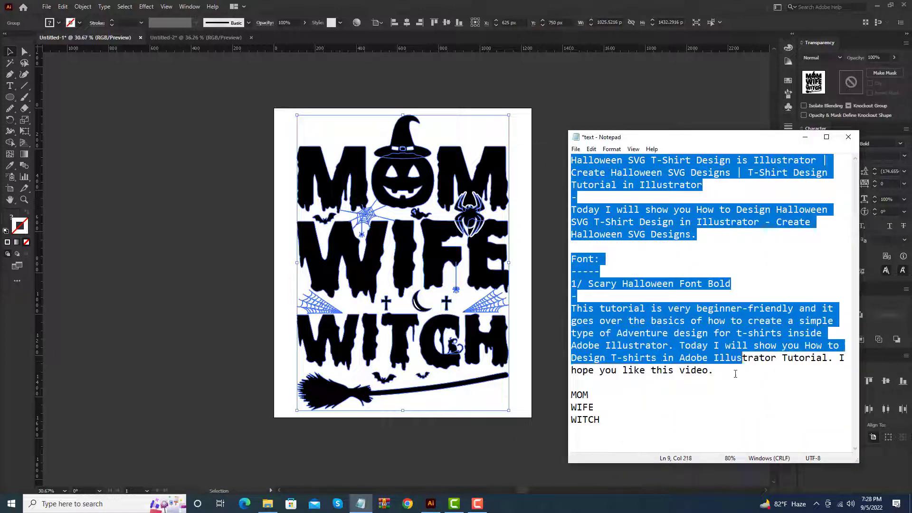
mouse_move(572, 161)
mouse_down()
mouse_move(716, 427)
mouse_move(559, 169)
mouse_move(703, 417)
mouse_up()
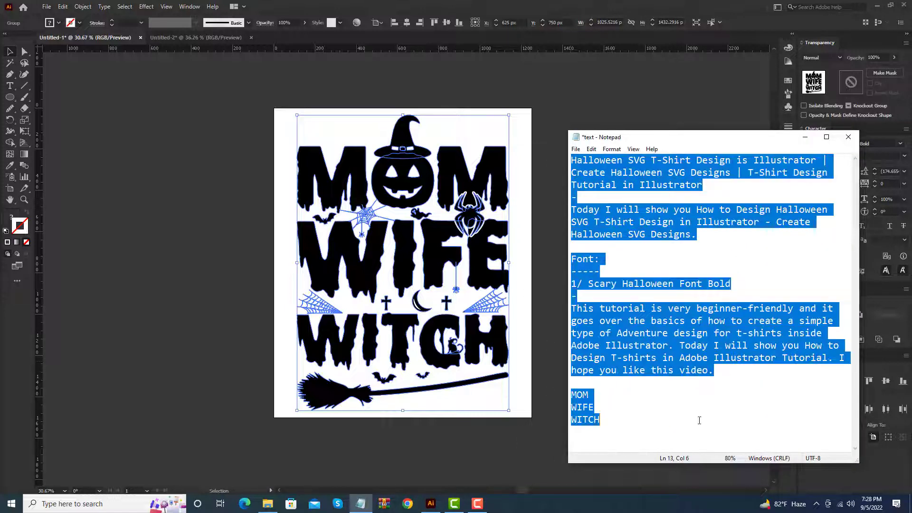
click(703, 417)
click(482, 271)
scroll(623, 259, down, 1)
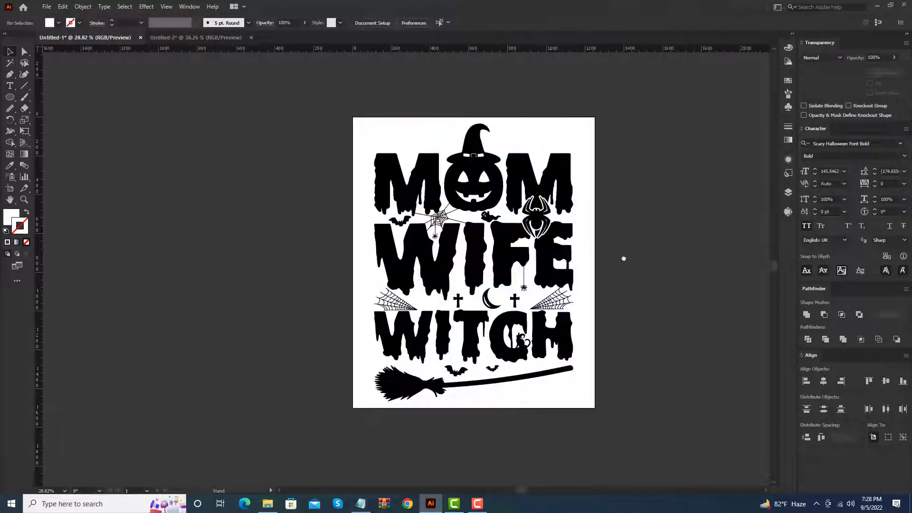
drag(485, 265, 306, 216)
Deselect the moved design and paste the word MOM from Notepad onto the artboard.
click(608, 233)
scroll(615, 244, right, 2)
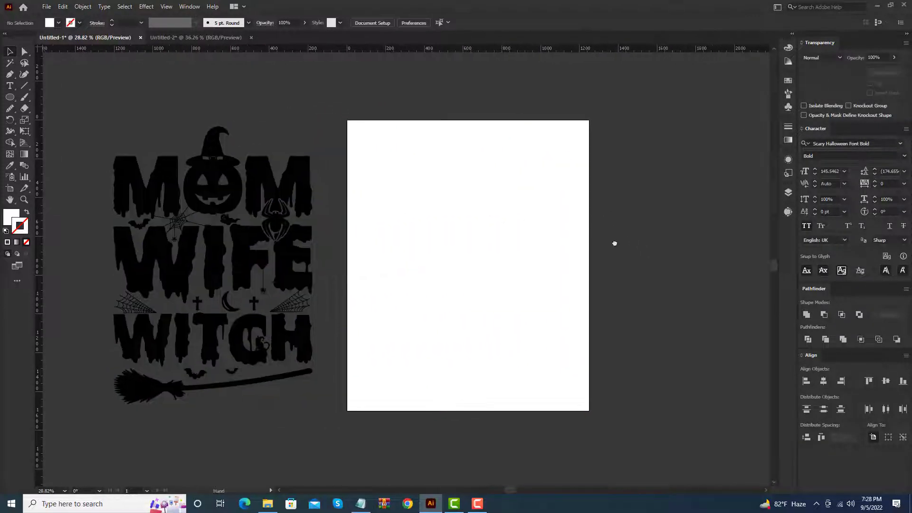
click(363, 509)
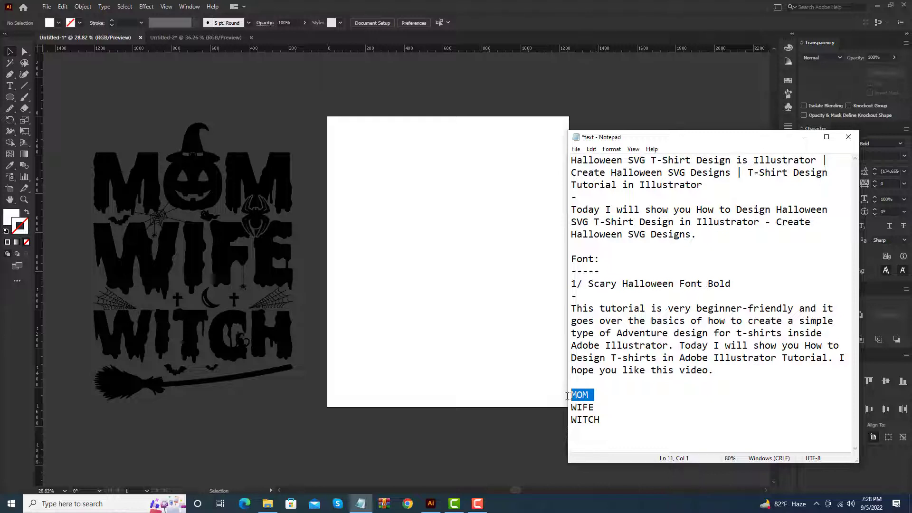
click(459, 251)
key(ctrl+v)
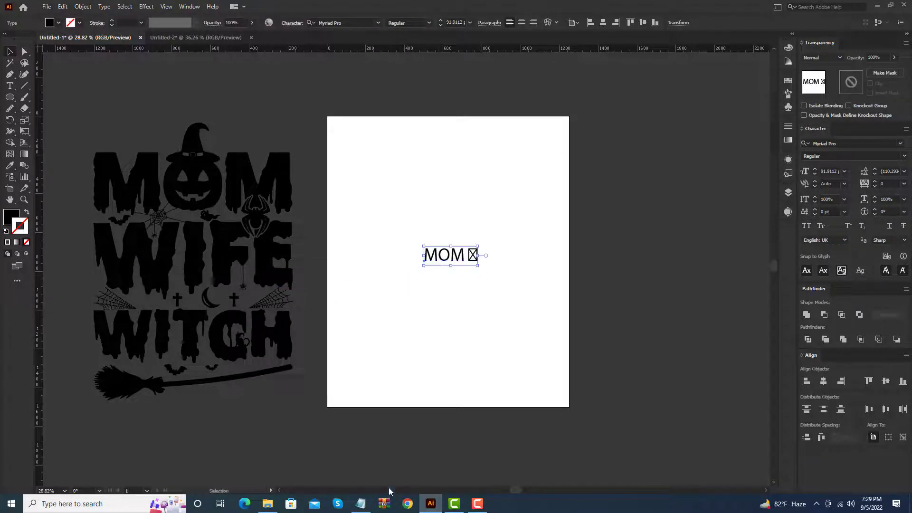
Paste WIFE and WITCH from Notepad as stacked lines below MOM.
click(371, 503)
click(562, 407)
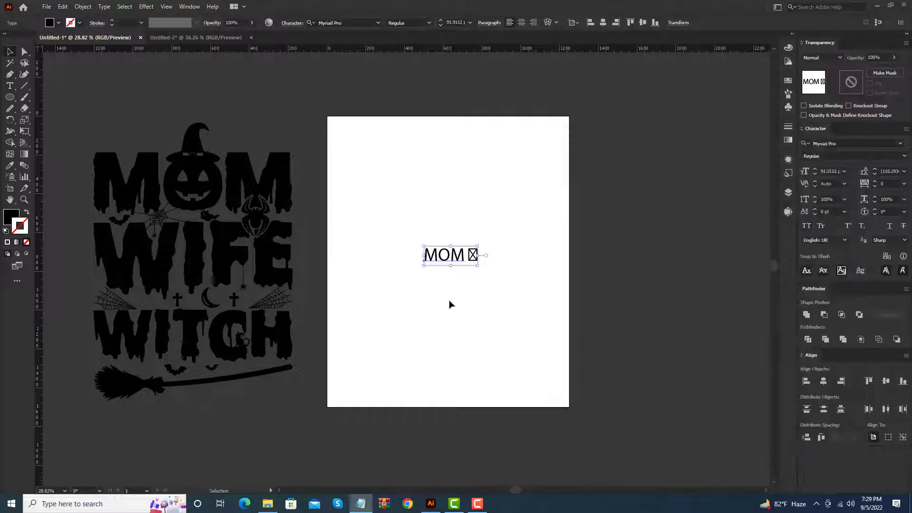
key(ctrl+v)
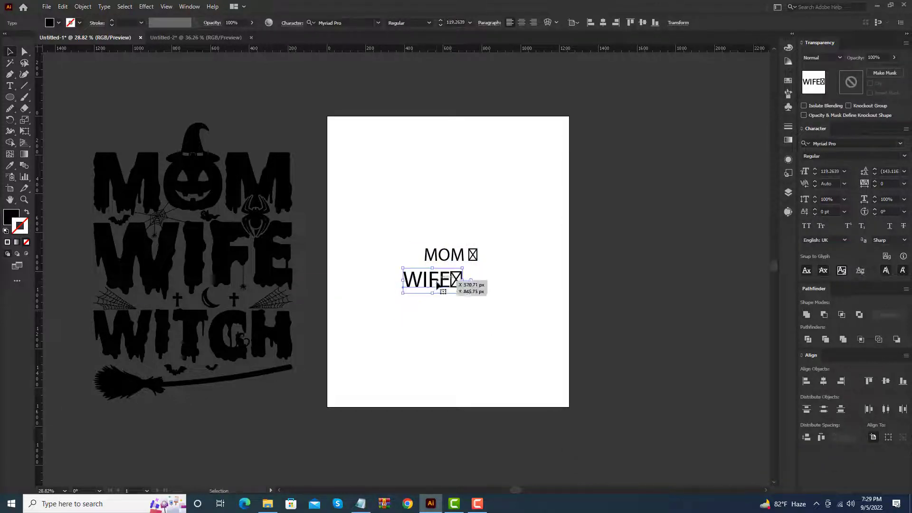
click(362, 504)
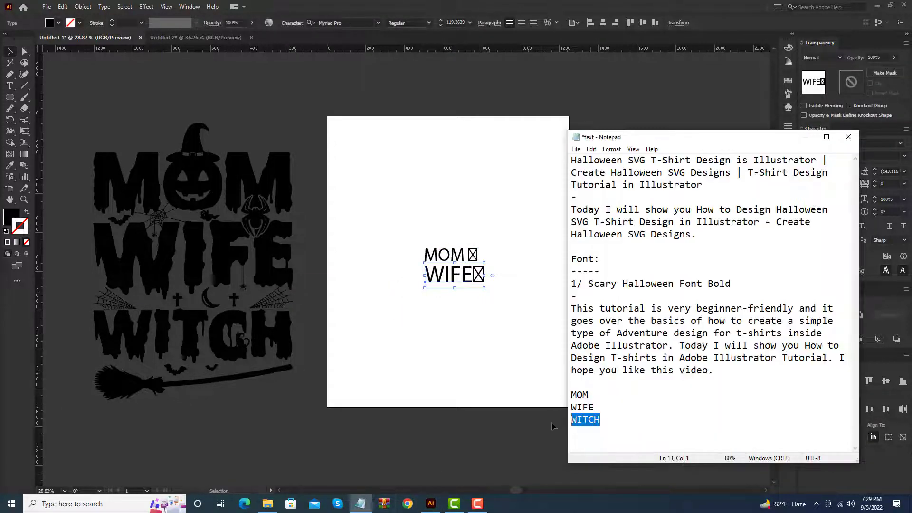
click(552, 426)
key(ctrl+v)
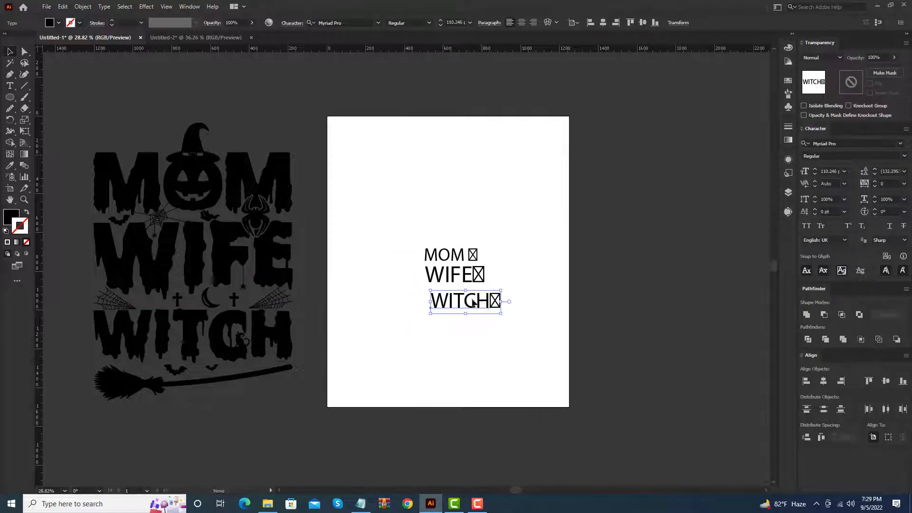
click(370, 506)
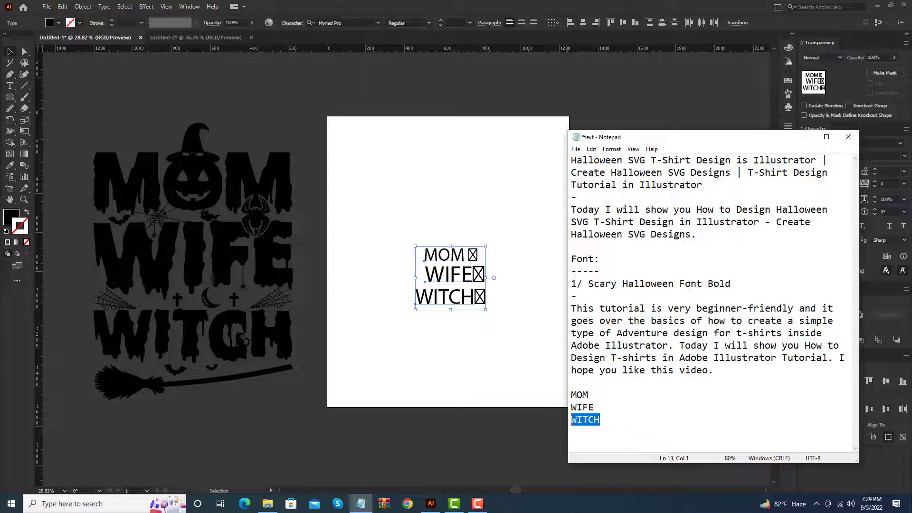
Set the words in Scary Halloween Font Bold, place a copy aside, and add a vertical guide.
click(474, 275)
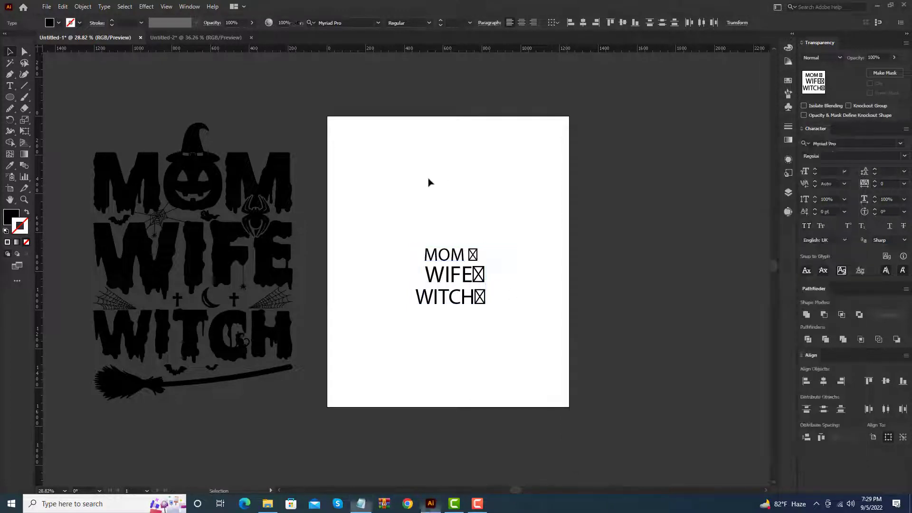
text(scary)
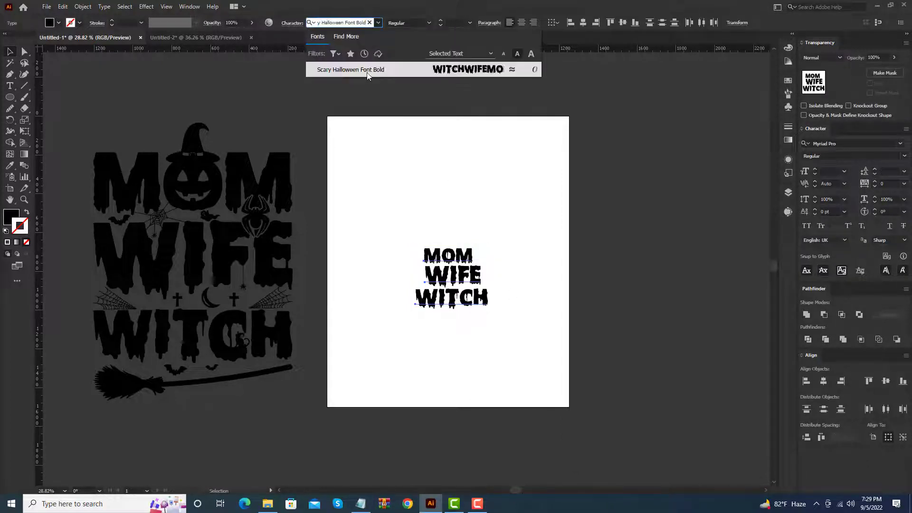
key(Return)
click(488, 191)
scroll(397, 265, down, 2)
click(357, 284)
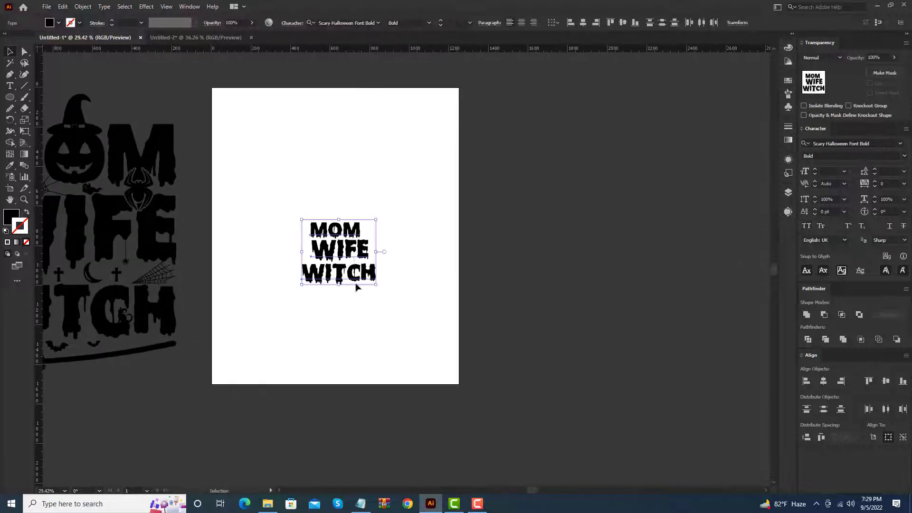
drag(356, 284, 593, 271)
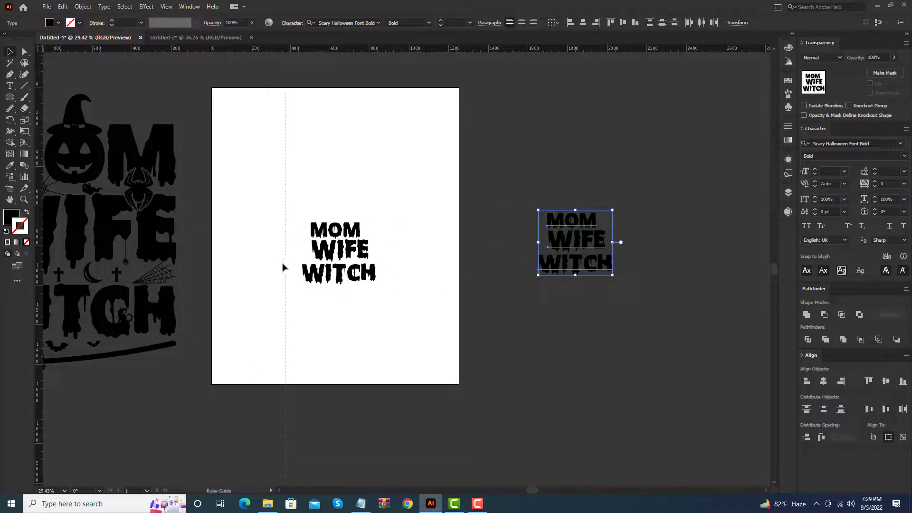
drag(282, 267, 266, 266)
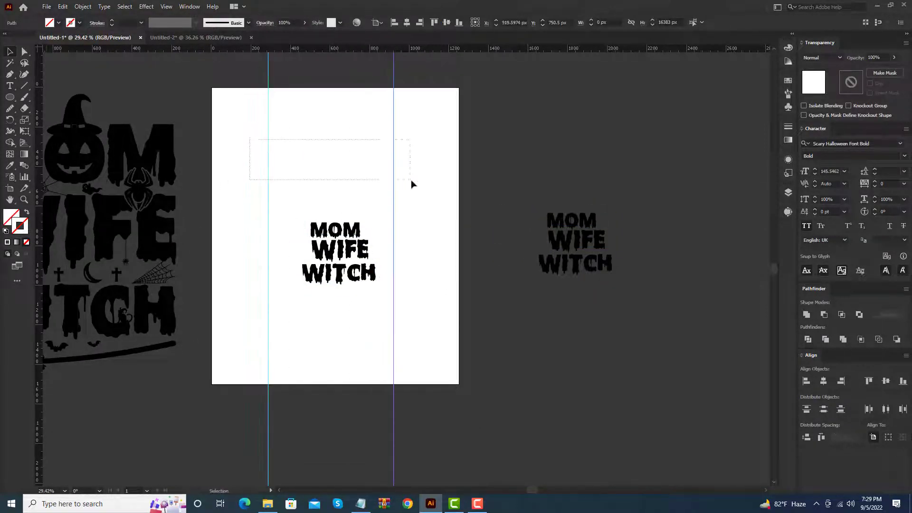
Stretch MOM to span between the left and right guides.
scroll(388, 276, up, 1)
click(403, 238)
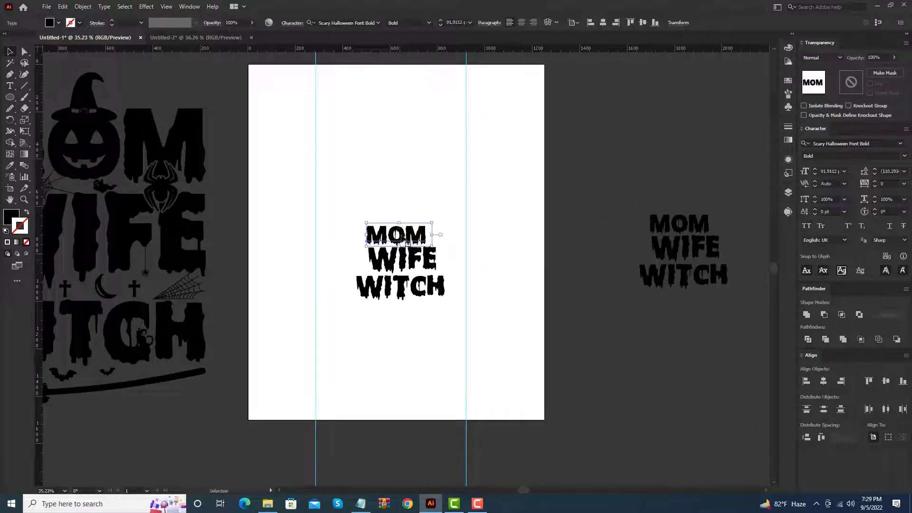
scroll(376, 191, up, 2)
drag(428, 212, 523, 233)
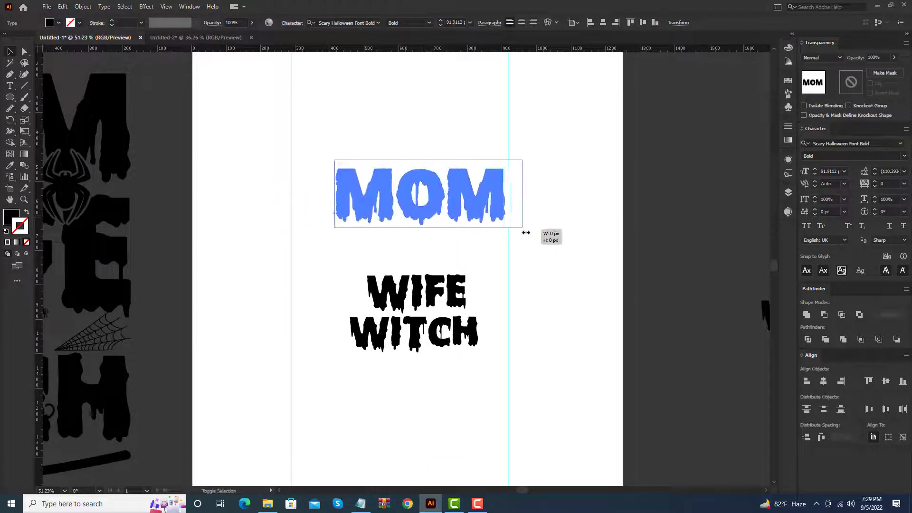
drag(335, 194, 297, 193)
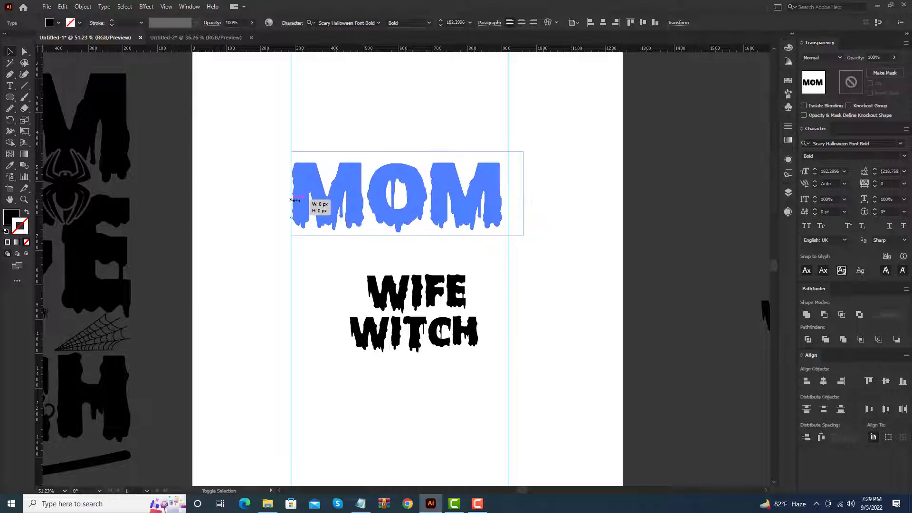
Widen WIFE to the guides, and move WITCH below it and stretch it to match.
scroll(427, 238, up, 1)
click(470, 266)
drag(485, 269, 533, 268)
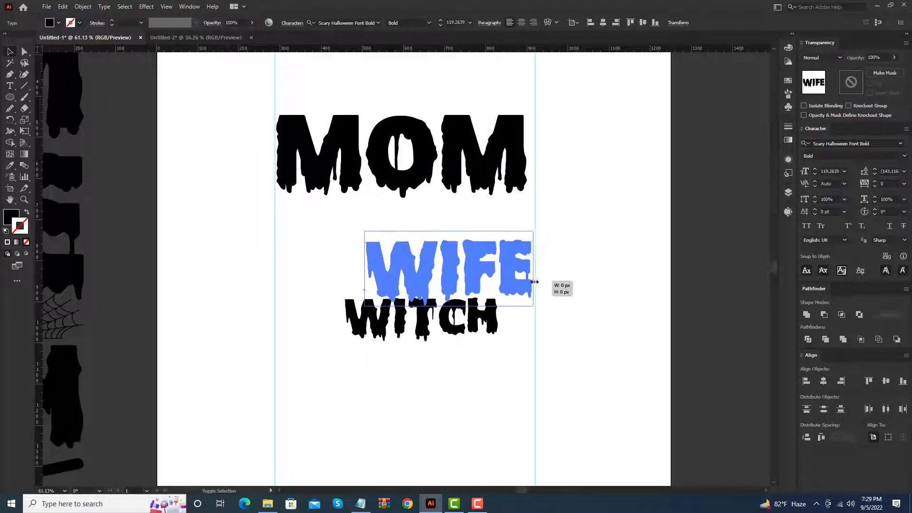
drag(365, 267, 278, 266)
scroll(385, 340, down, 3)
scroll(427, 237, up, 1)
drag(444, 196, 439, 228)
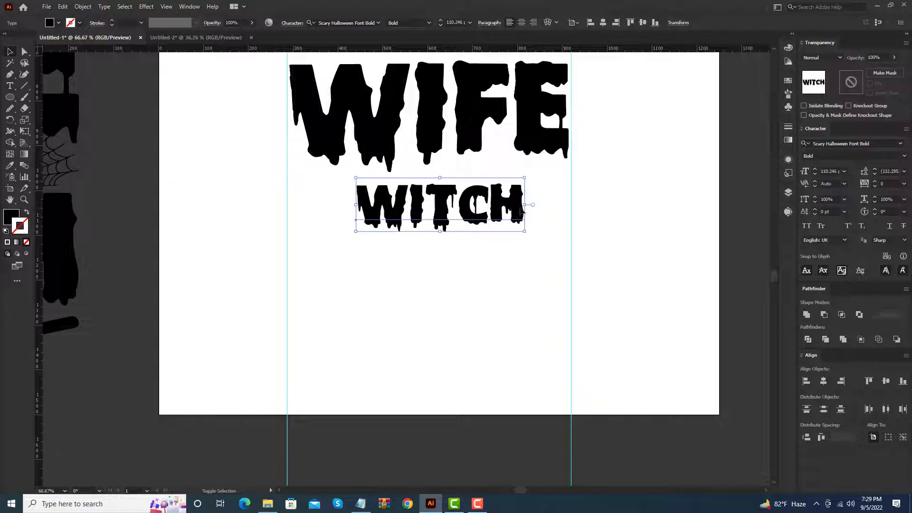
drag(533, 209, 574, 231)
drag(359, 204, 295, 204)
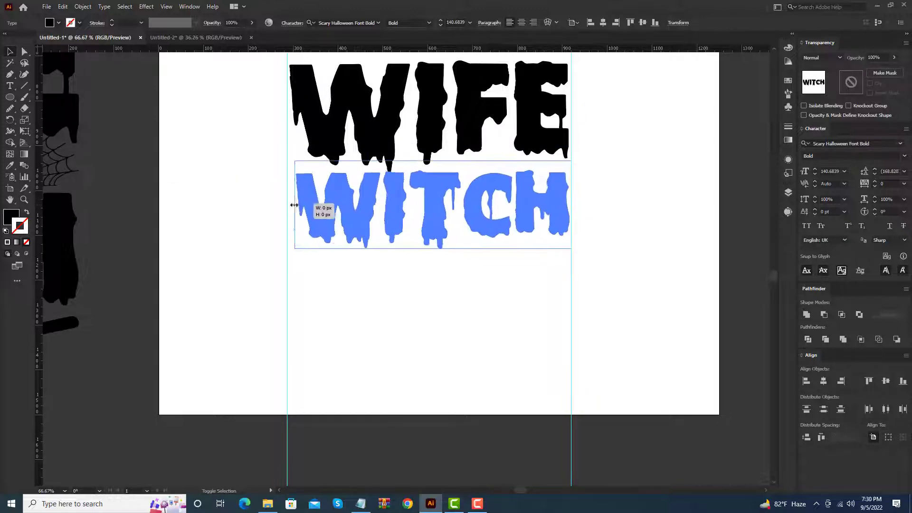
Undo an accidental move of MOM and convert all three words to outlines.
scroll(308, 209, down, 2)
drag(388, 149, 404, 368)
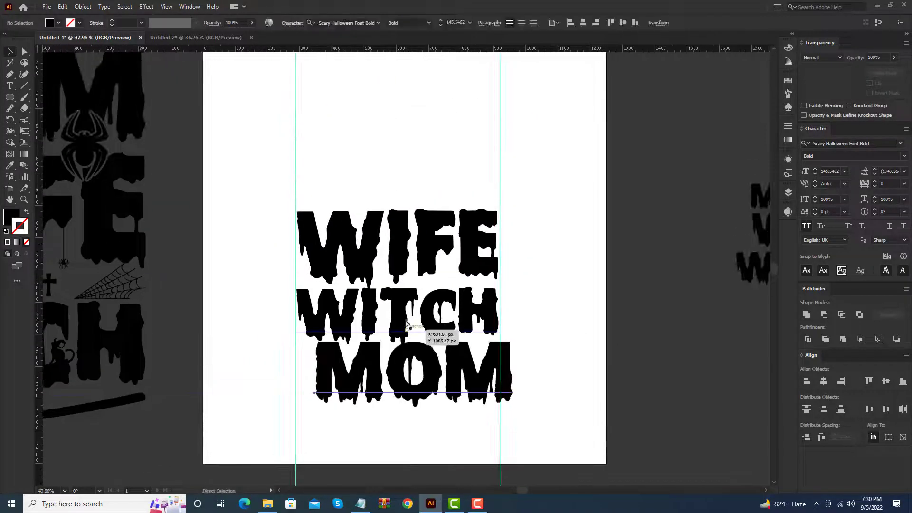
key(ctrl+z)
key(ctrl+a)
right_click(404, 130)
click(438, 209)
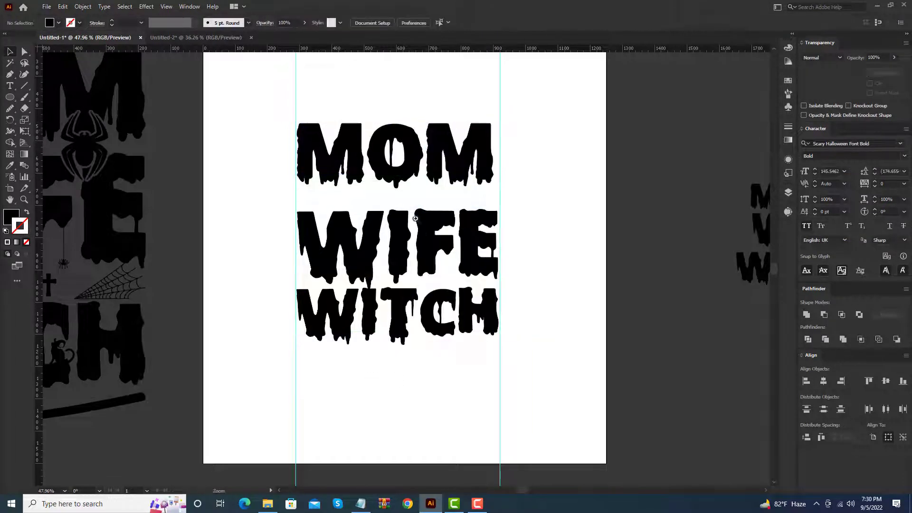
scroll(421, 216, up, 1)
click(497, 221)
Select all the Halloween clipart in Untitled-2 and drag it to the Untitled-1 tab.
scroll(496, 220, down, 2)
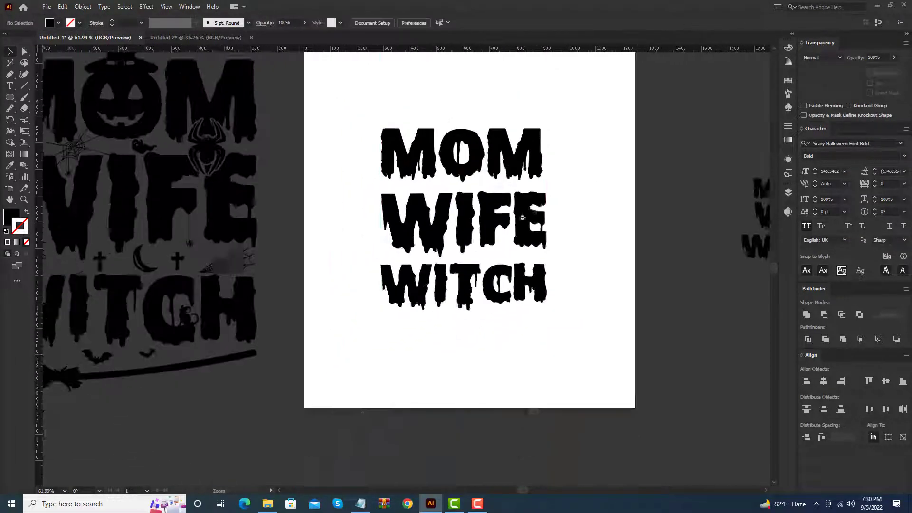
scroll(496, 221, down, 2)
click(209, 37)
scroll(338, 131, down, 1)
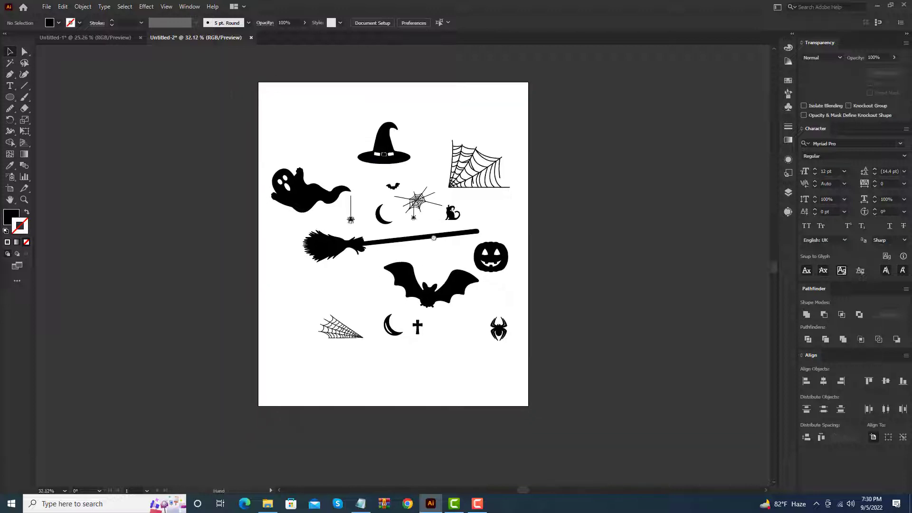
drag(259, 98, 522, 389)
mouse_move(346, 113)
mouse_down()
mouse_move(142, 35)
mouse_move(128, 40)
mouse_up()
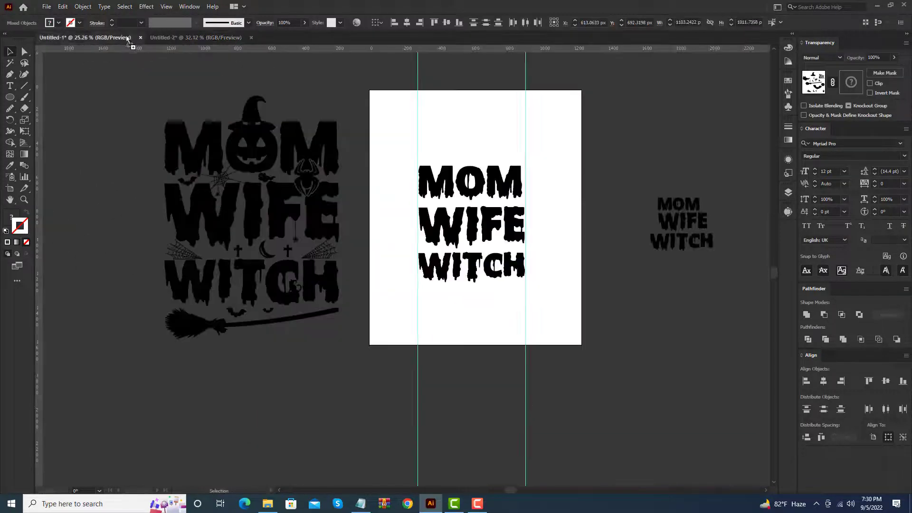
Drop the clipart into Untitled-1 and position it to the right of the artboard.
drag(653, 363, 607, 303)
scroll(607, 304, down, 1)
drag(471, 318, 602, 185)
click(451, 350)
scroll(452, 350, up, 2)
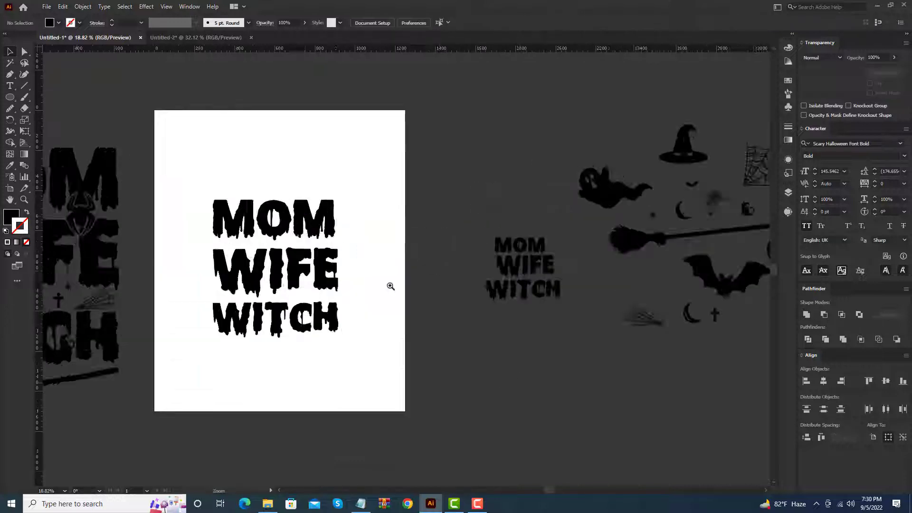
scroll(386, 285, up, 2)
scroll(339, 178, up, 2)
Widen MOM so its left edge sits exactly on the guide.
click(536, 208)
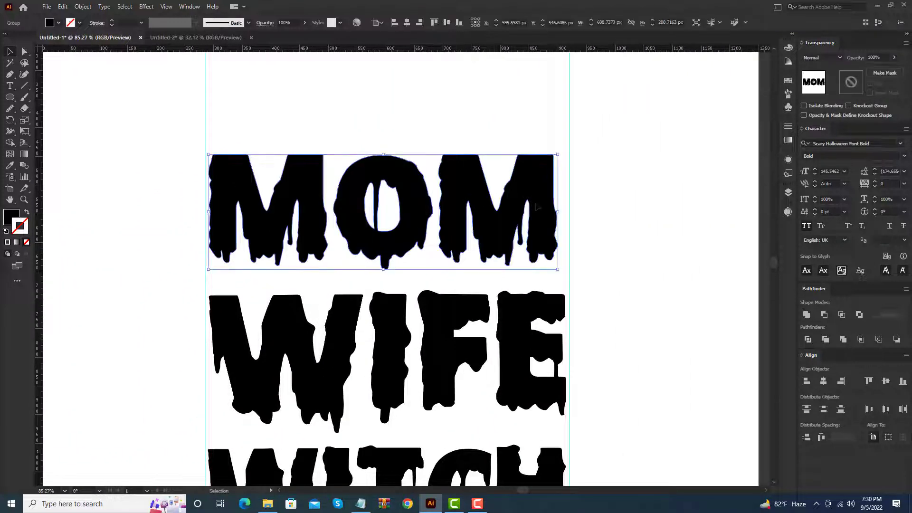
drag(560, 211, 569, 219)
key(ctrl+z)
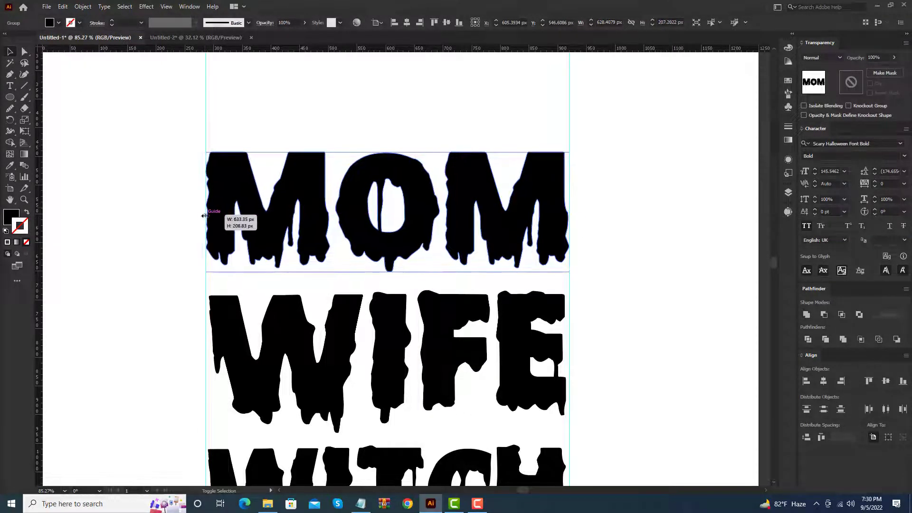
drag(209, 213, 204, 214)
scroll(297, 237, up, 5)
drag(298, 225, 304, 232)
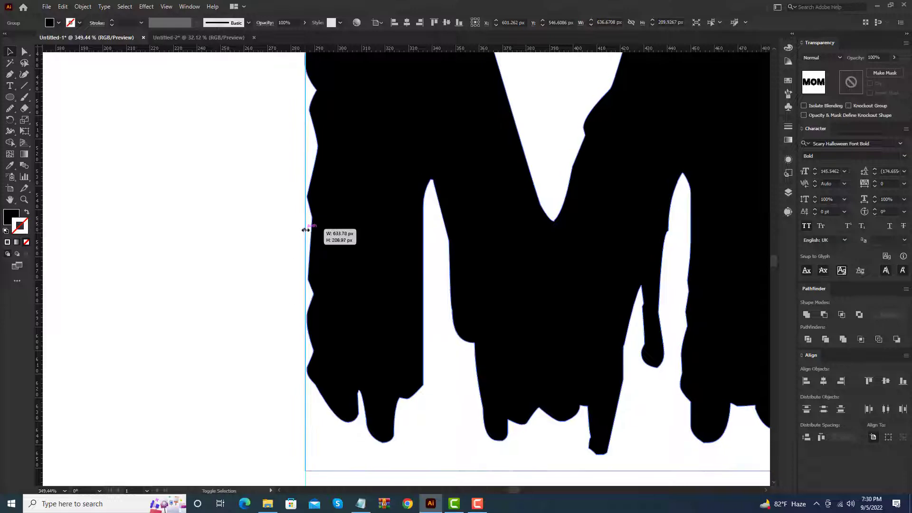
scroll(470, 187, down, 5)
Ungroup MOM into separate letters.
right_click(470, 186)
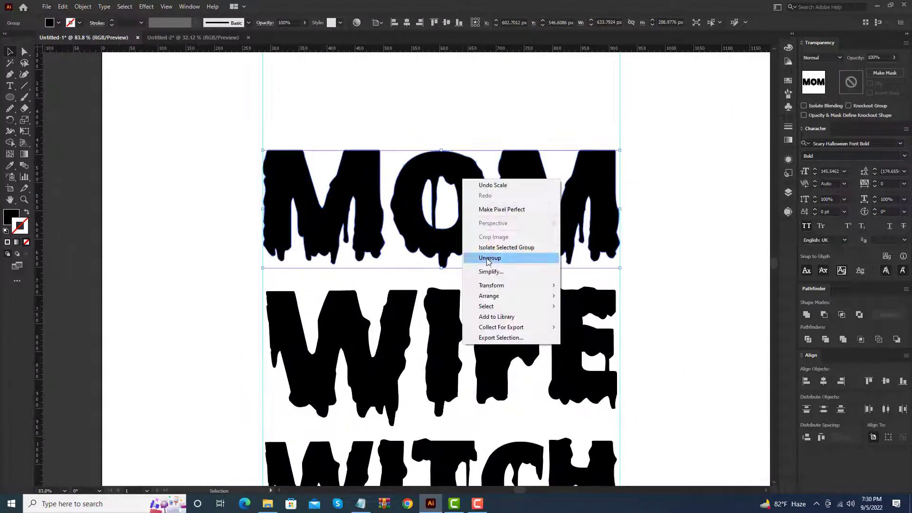
click(655, 193)
scroll(460, 252, down, 2)
scroll(459, 252, down, 2)
scroll(459, 252, right, 2)
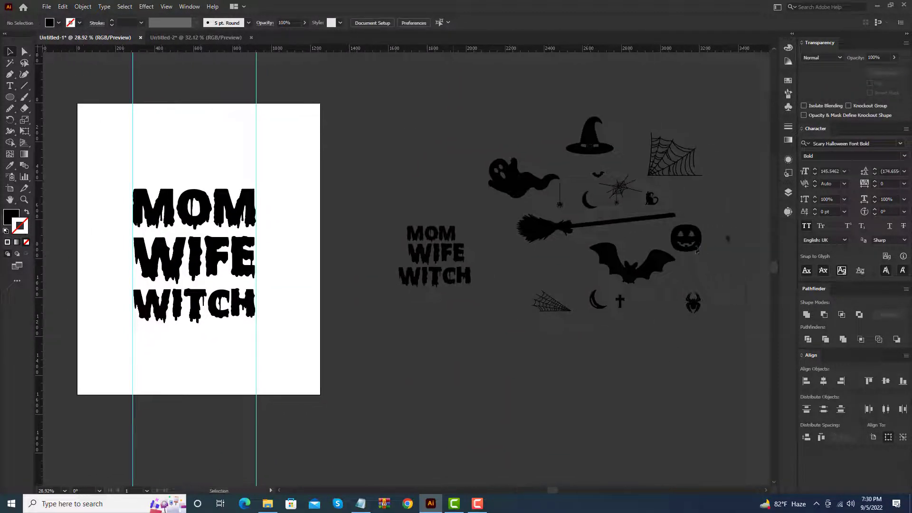
scroll(212, 184, up, 5)
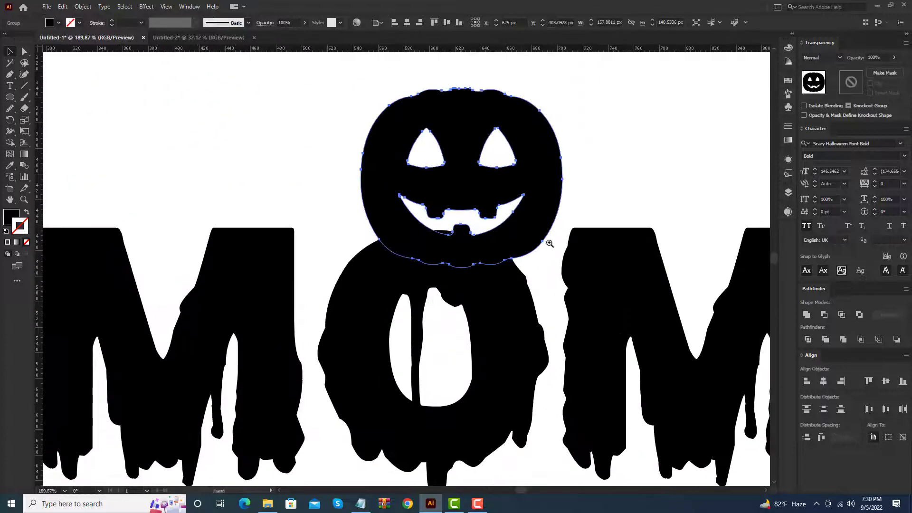
scroll(546, 244, down, 1)
Delete the O and put the pumpkin between the two Ms, sized to the letter height.
drag(471, 291, 271, 171)
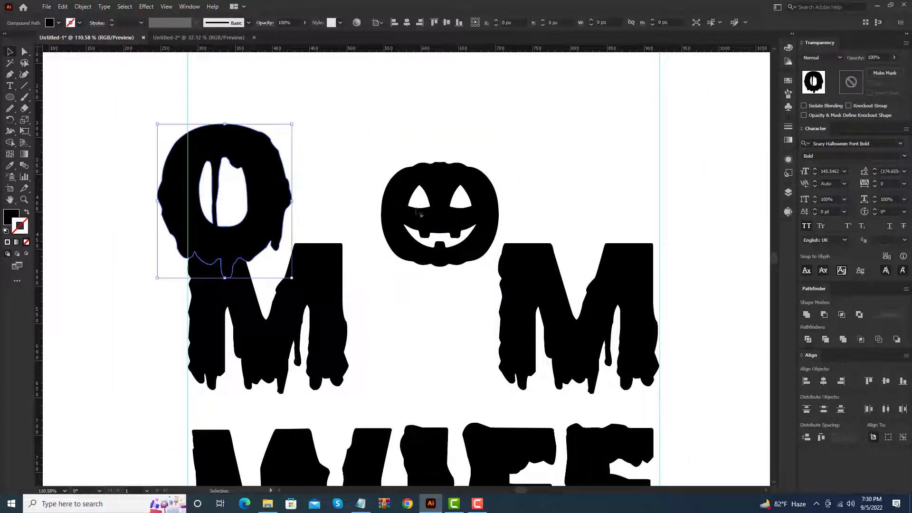
drag(442, 209, 423, 304)
click(291, 191)
key(Delete)
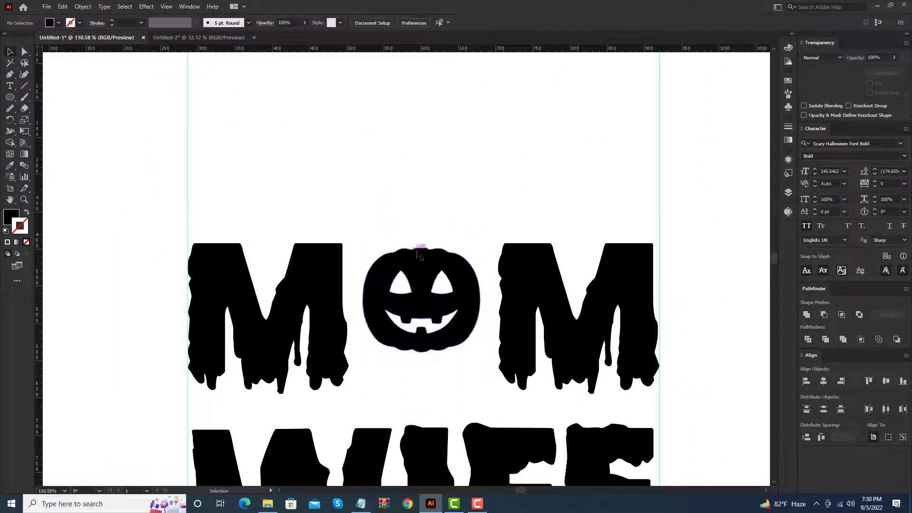
scroll(411, 217, down, 1)
scroll(411, 217, up, 2)
scroll(411, 217, up, 1)
click(411, 217)
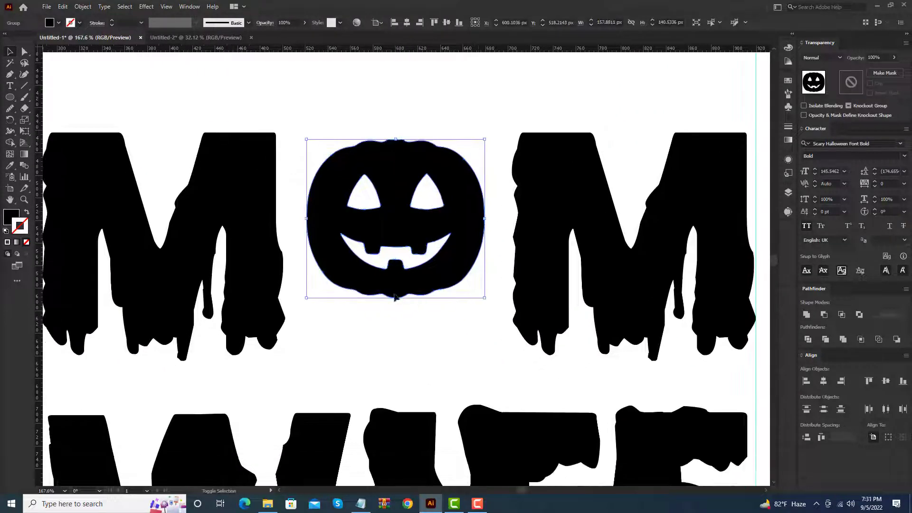
drag(393, 314, 405, 329)
Bring the witch hat onto the artboard, set it on the pumpkin, and shrink it.
scroll(495, 143, down, 5)
scroll(545, 199, down, 2)
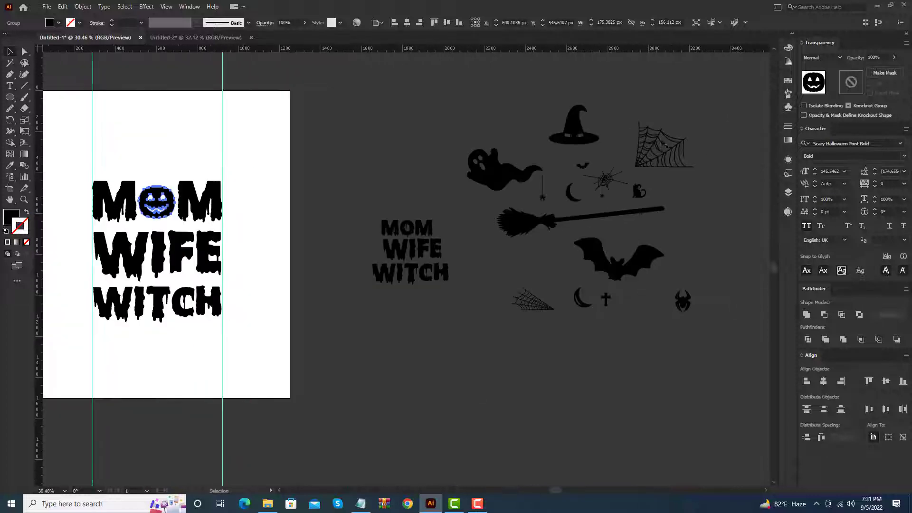
drag(529, 149, 169, 166)
scroll(74, 183, up, 5)
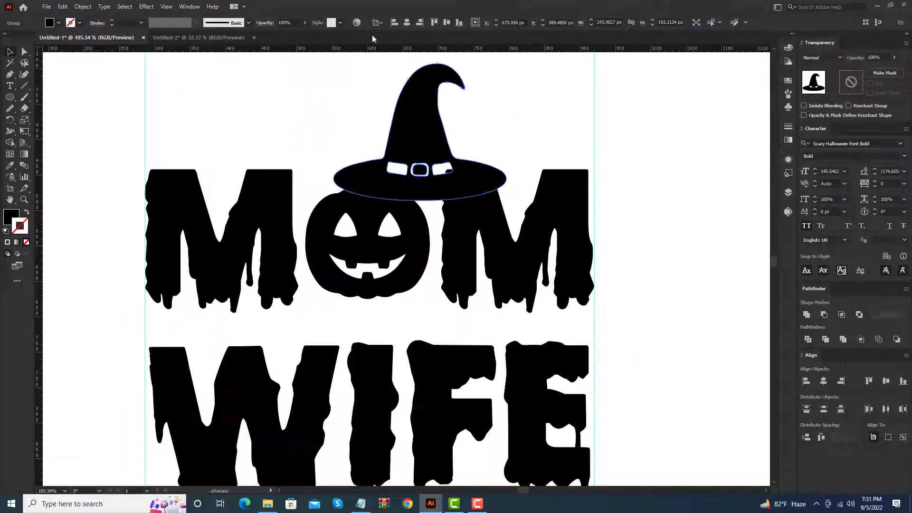
scroll(530, 143, up, 4)
drag(468, 314, 383, 249)
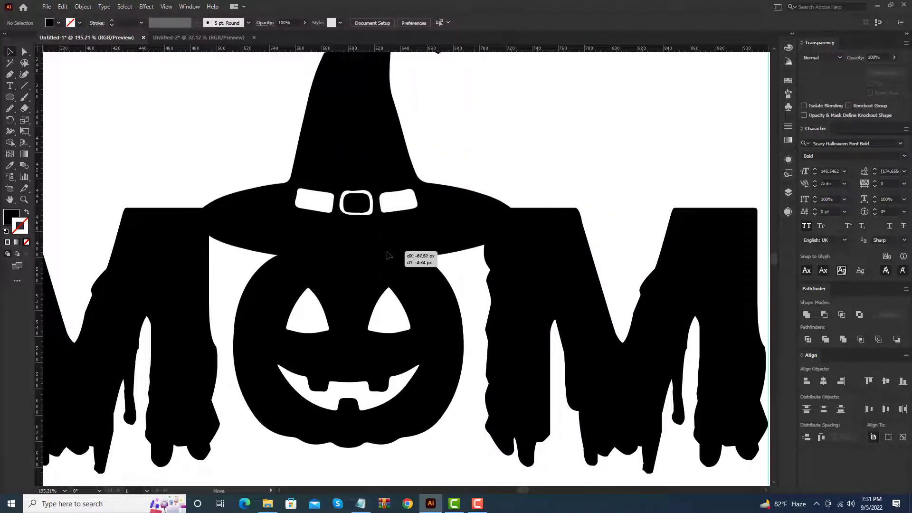
scroll(423, 202, down, 2)
scroll(423, 202, up, 2)
drag(370, 103, 370, 172)
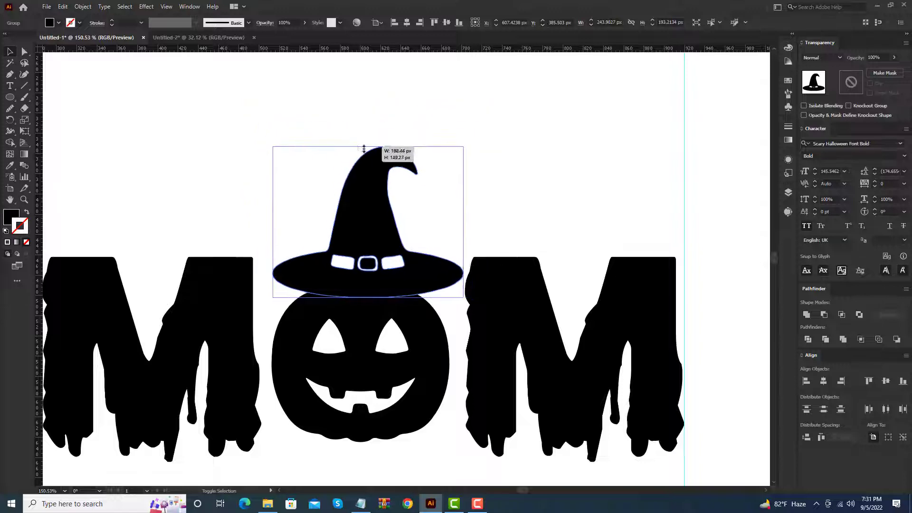
Centre the witch hat over the pumpkin and lower it to sit on top.
click(469, 174)
scroll(417, 262, up, 2)
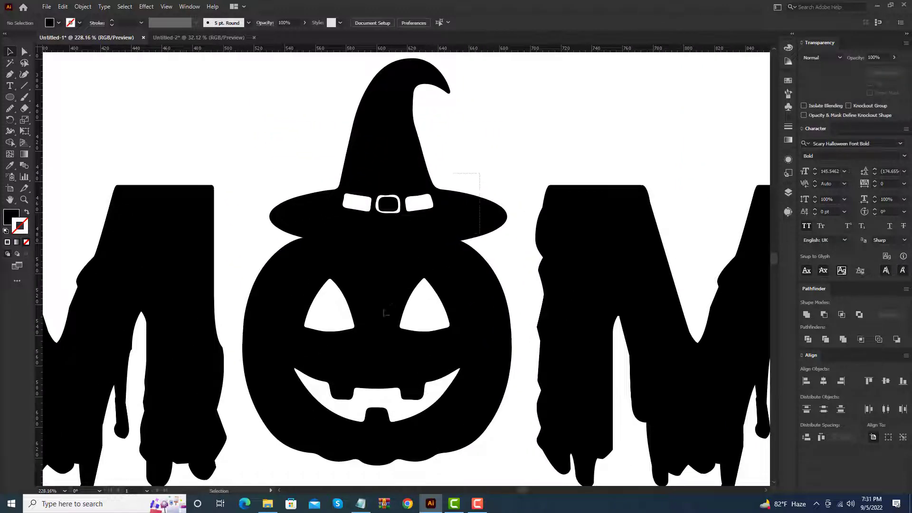
click(459, 306)
click(404, 25)
click(484, 153)
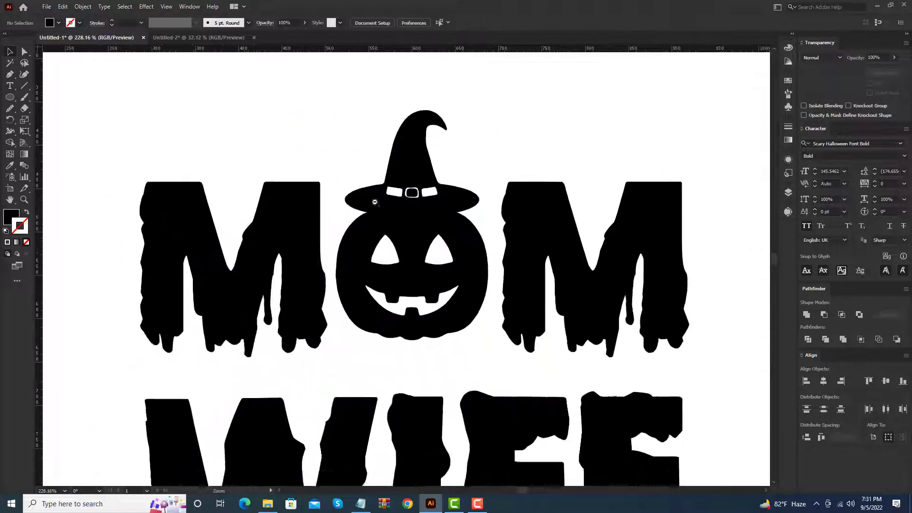
scroll(494, 231, down, 6)
scroll(495, 231, up, 3)
scroll(456, 285, up, 2)
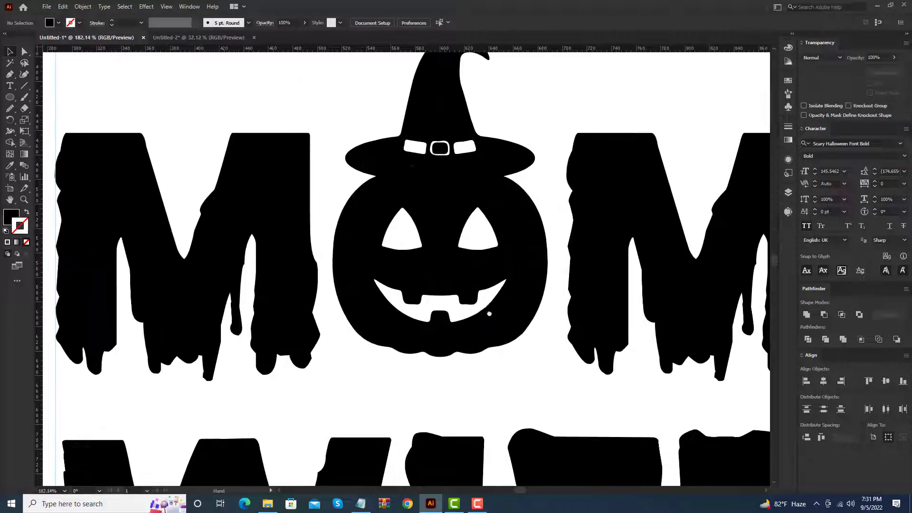
click(445, 332)
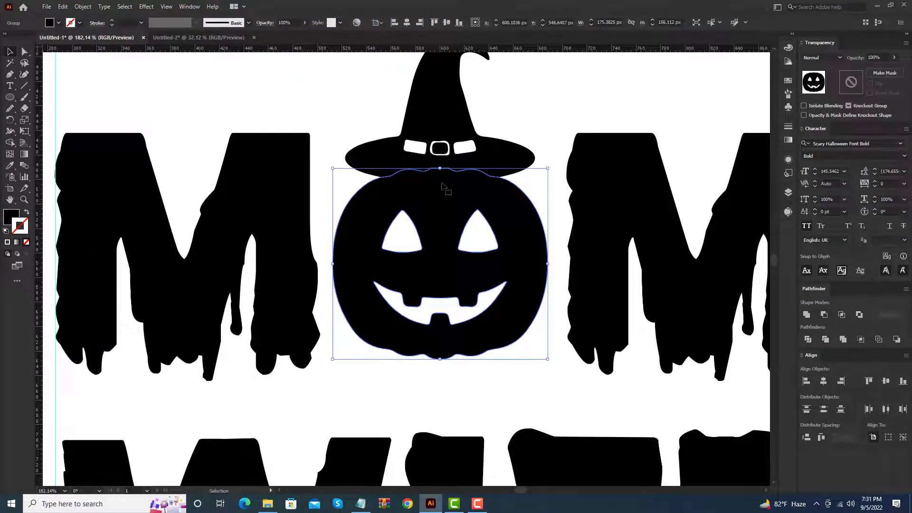
mouse_move(445, 134)
mouse_down()
mouse_move(446, 147)
mouse_move(406, 117)
mouse_up()
Adjust the pumpkin's paths and select the completed MOM word with pumpkin.
scroll(485, 138, down, 3)
scroll(456, 189, up, 3)
scroll(406, 128, up, 3)
scroll(462, 195, down, 3)
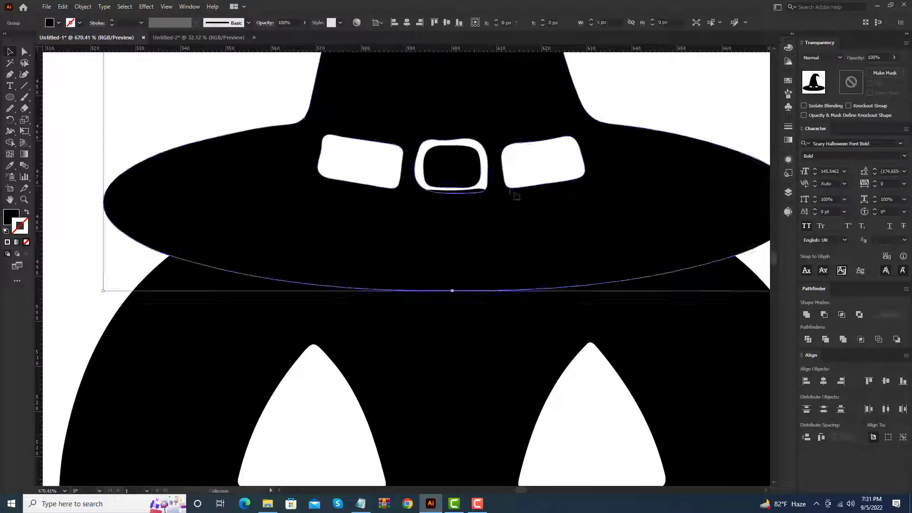
drag(462, 194, 421, 209)
click(454, 262)
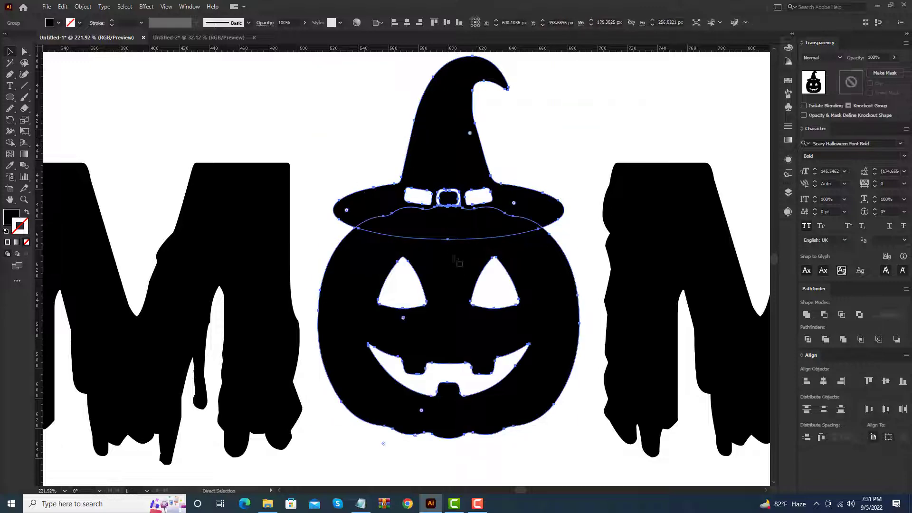
scroll(407, 208, down, 3)
scroll(413, 177, down, 3)
click(549, 220)
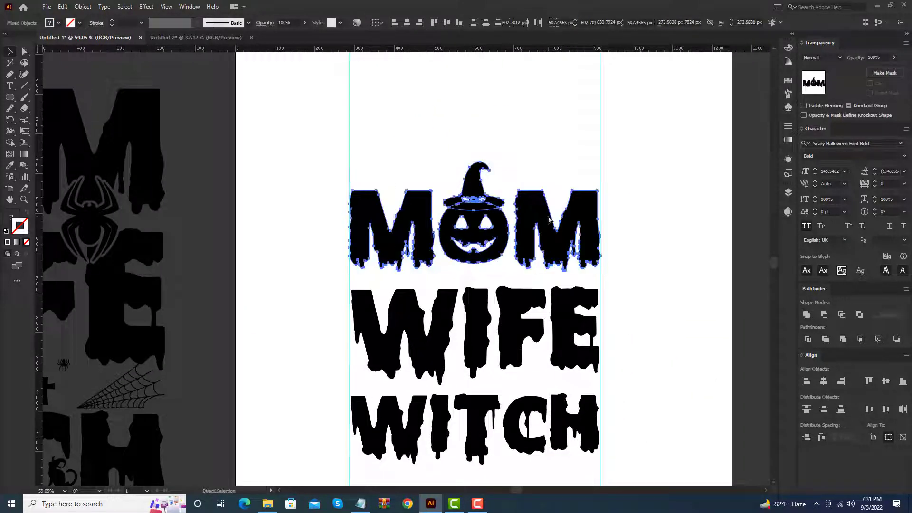
Stretch WIFE's right and left edges out to the guides.
click(627, 218)
scroll(586, 218, down, 3)
scroll(503, 256, up, 5)
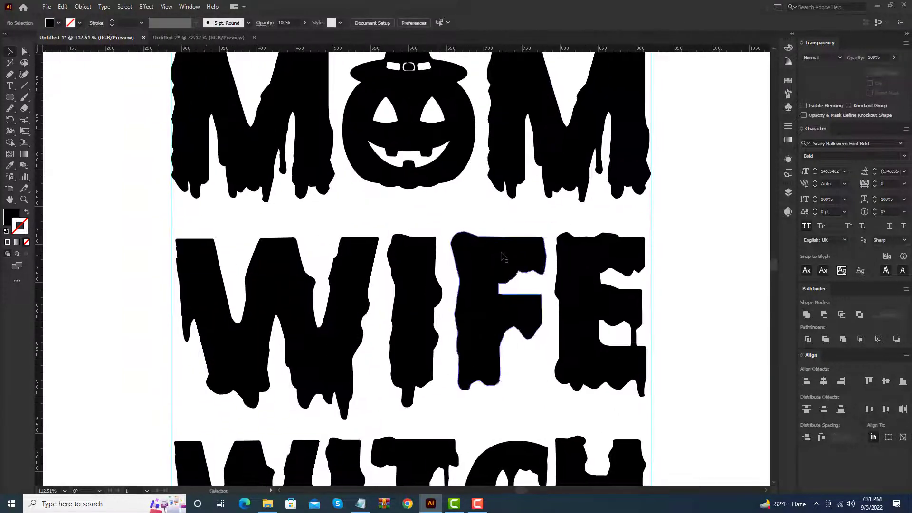
click(504, 256)
scroll(632, 294, up, 4)
drag(580, 383, 586, 366)
scroll(283, 320, down, 5)
scroll(460, 289, up, 6)
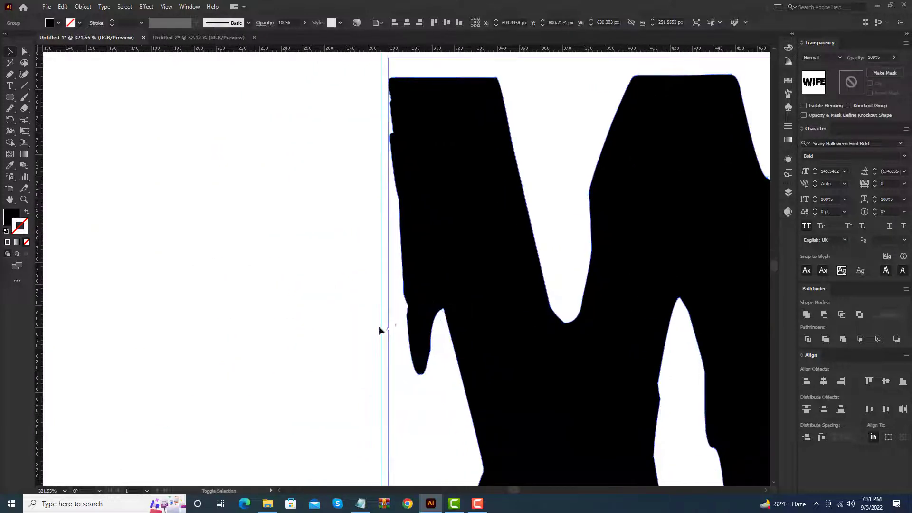
drag(385, 329, 379, 328)
Stretch WITCH's right and left edges out to the guides.
scroll(392, 301, down, 5)
scroll(475, 269, up, 4)
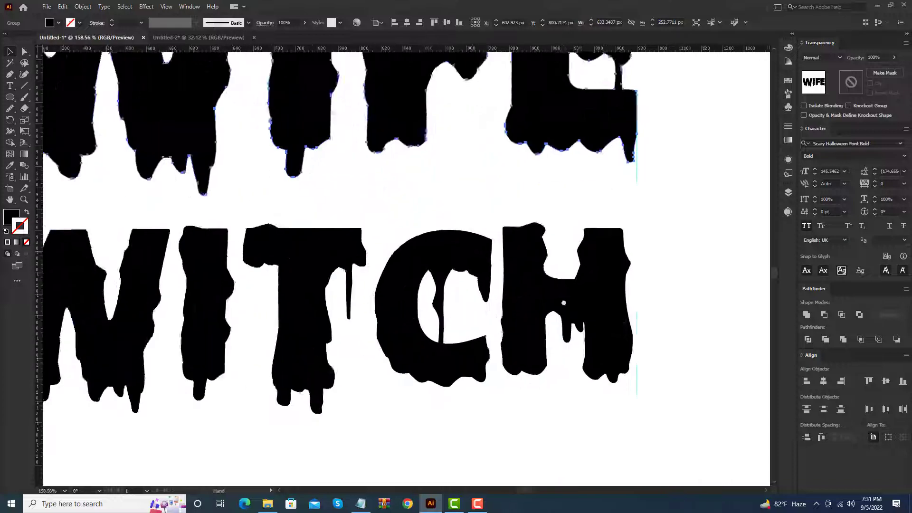
scroll(475, 268, up, 2)
drag(496, 277, 501, 278)
click(542, 264)
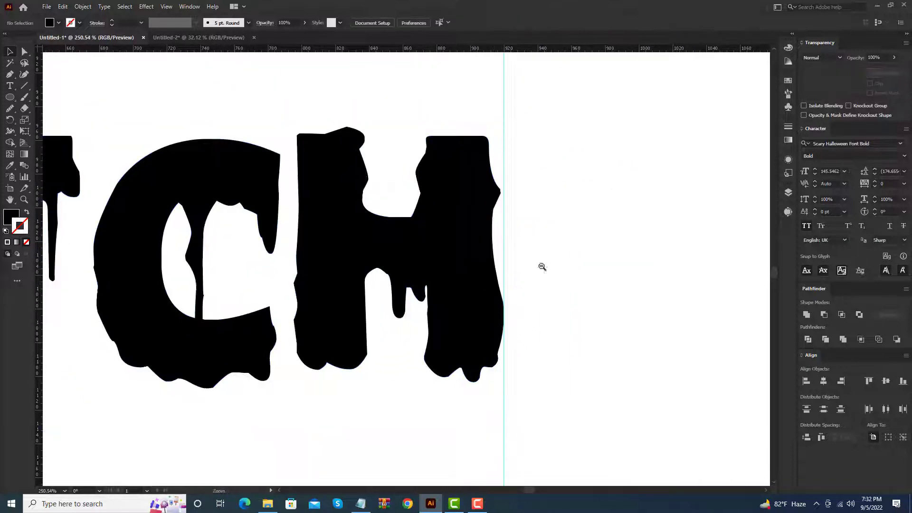
scroll(542, 264, down, 2)
scroll(379, 232, up, 3)
click(378, 233)
drag(325, 265, 319, 265)
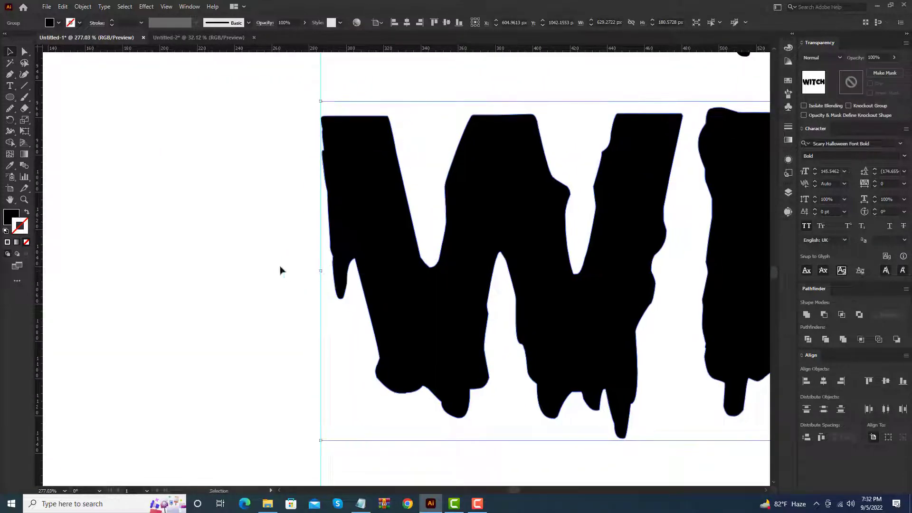
click(281, 268)
scroll(280, 269, down, 5)
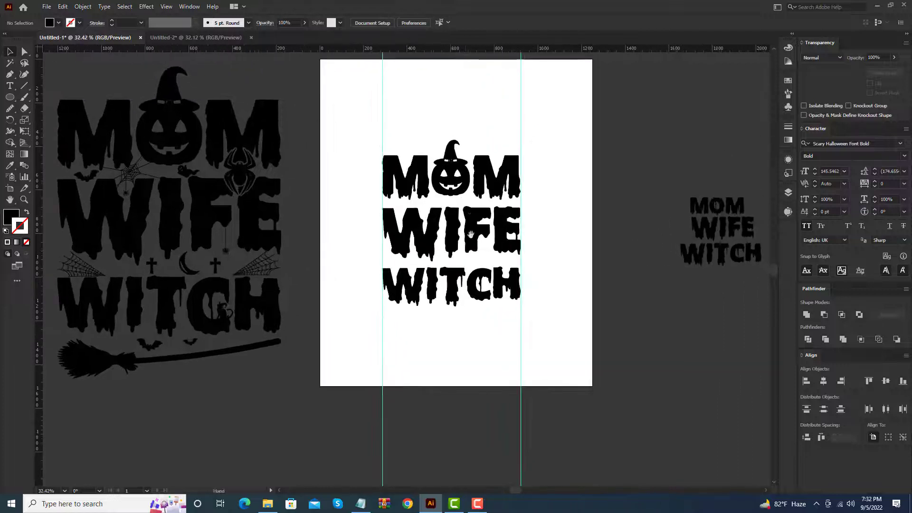
Place the ghost on WIFE and shrink it to sit beside the E.
scroll(667, 191, right, 5)
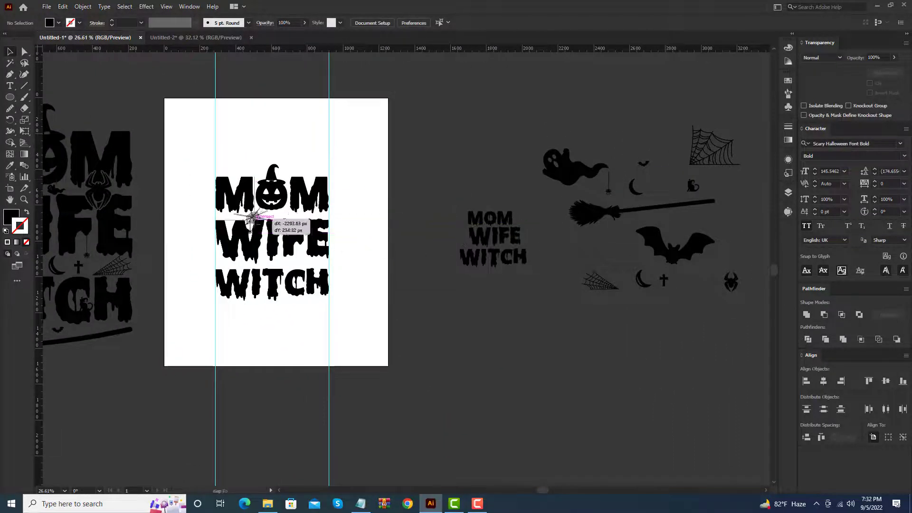
scroll(277, 227, left, 3)
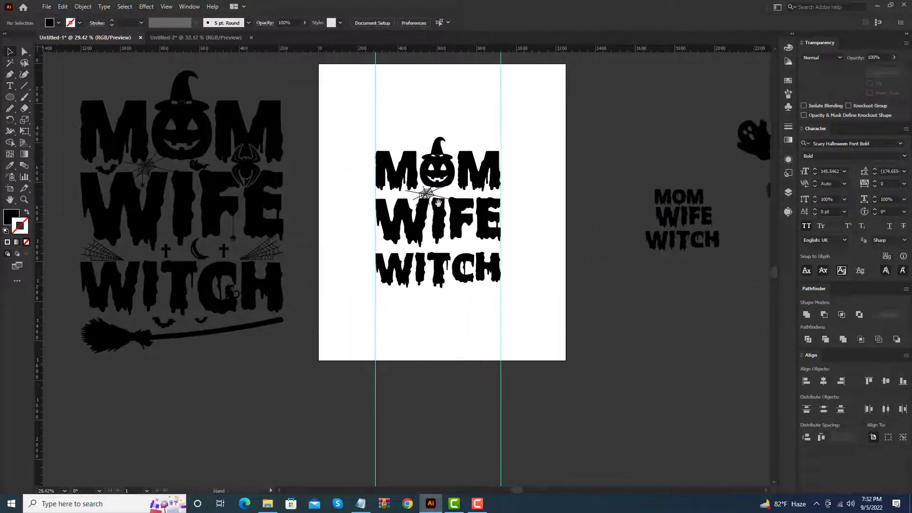
scroll(568, 180, right, 5)
drag(299, 216, 299, 215)
scroll(299, 215, up, 5)
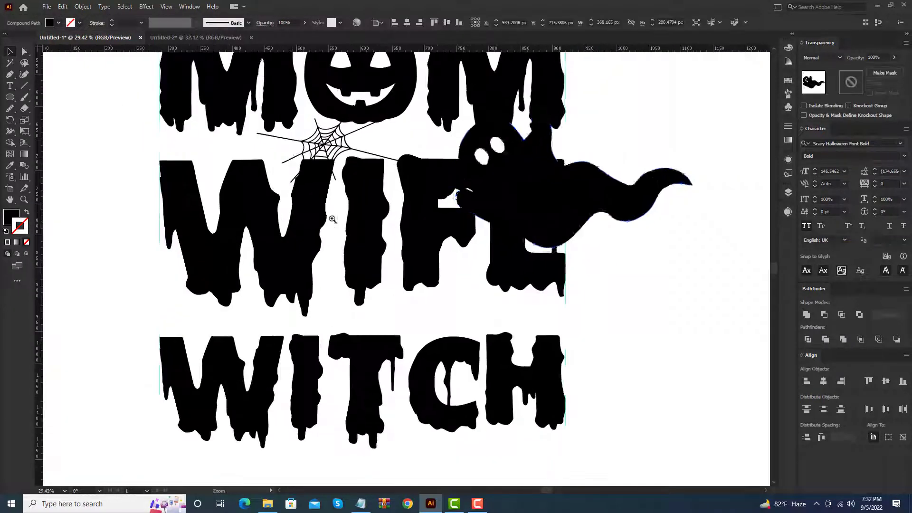
drag(695, 181, 584, 192)
click(584, 193)
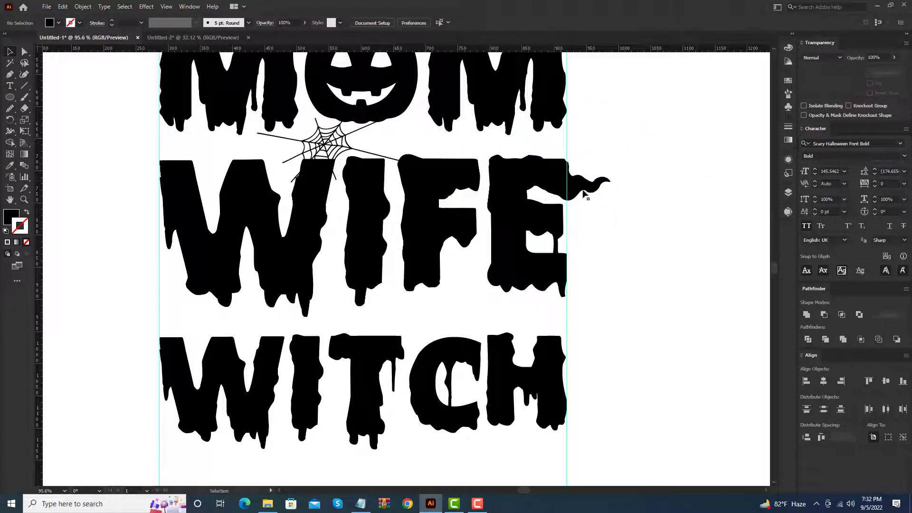
Move the spider web between MOM and WIFE and scale it down proportionally.
scroll(288, 131, up, 5)
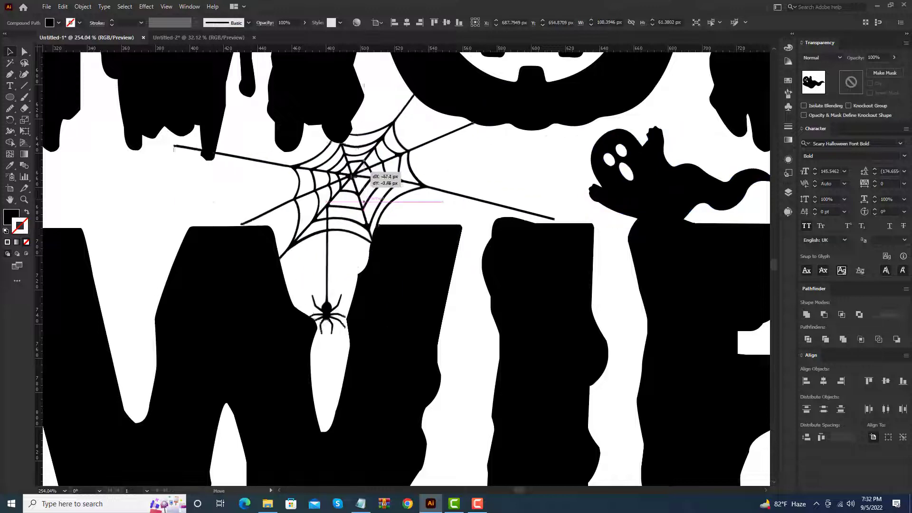
mouse_move(287, 131)
mouse_down()
mouse_move(350, 153)
mouse_move(355, 172)
mouse_up()
scroll(362, 193, down, 1)
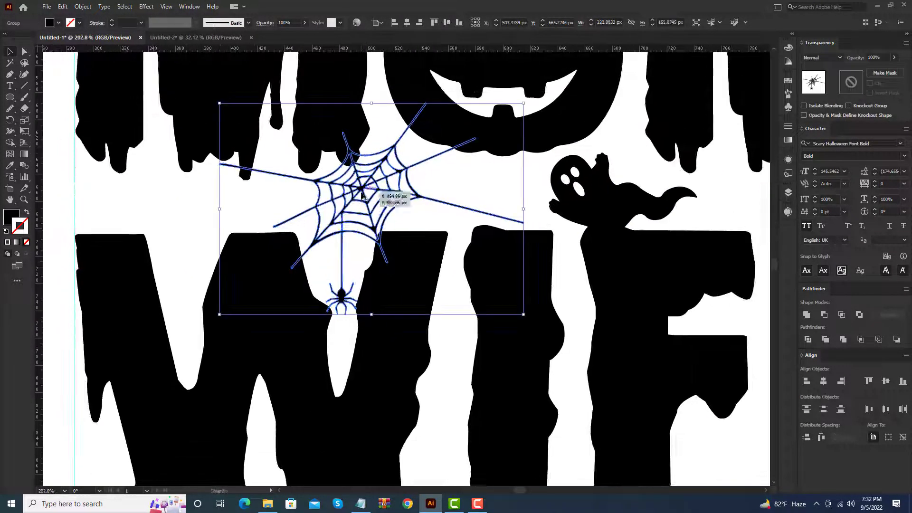
drag(370, 316, 373, 306)
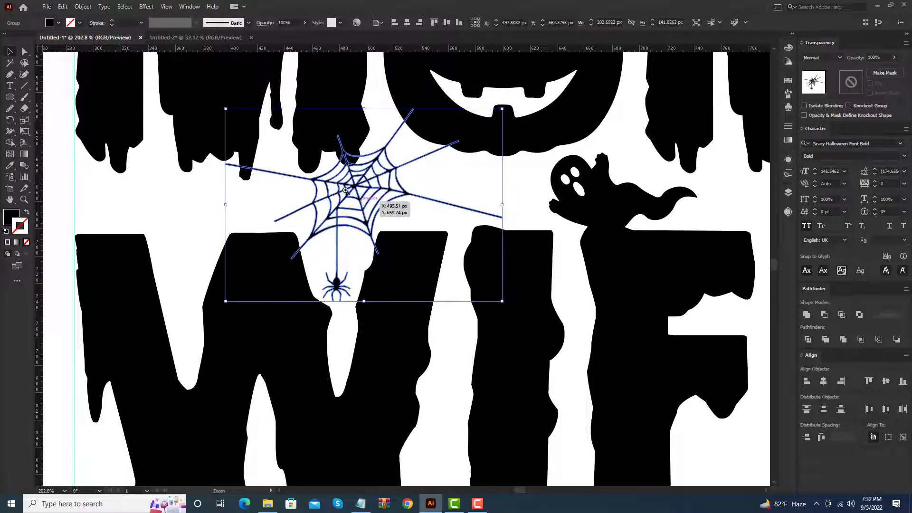
scroll(346, 190, up, 1)
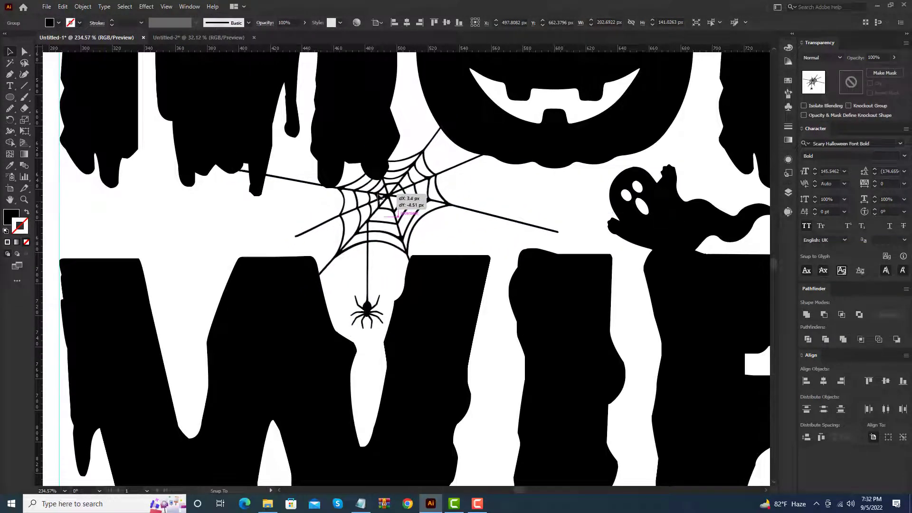
mouse_move(379, 196)
mouse_down()
mouse_move(380, 223)
mouse_move(384, 215)
mouse_up()
scroll(463, 201, up, 1)
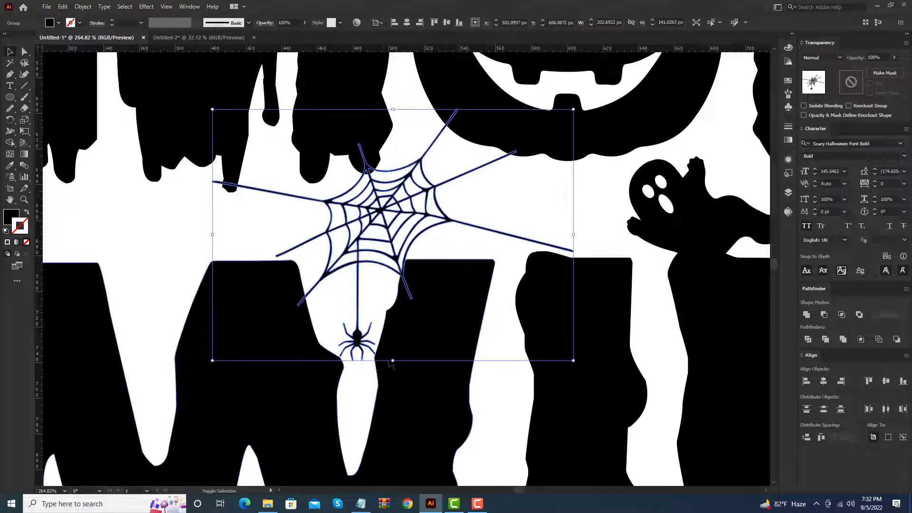
drag(392, 363, 390, 346)
drag(374, 215, 375, 207)
Pull one web strand end down onto the letter below.
scroll(226, 213, up, 1)
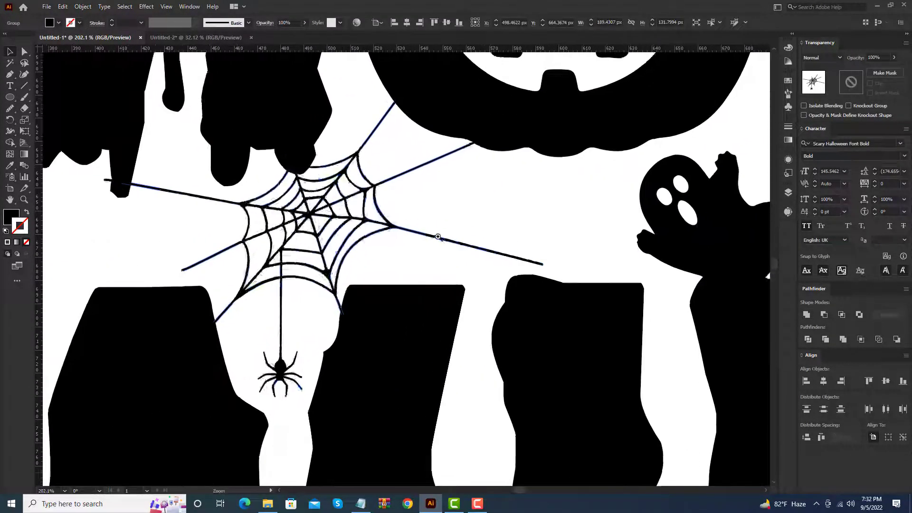
scroll(226, 213, up, 1)
scroll(468, 258, down, 2)
scroll(468, 224, up, 4)
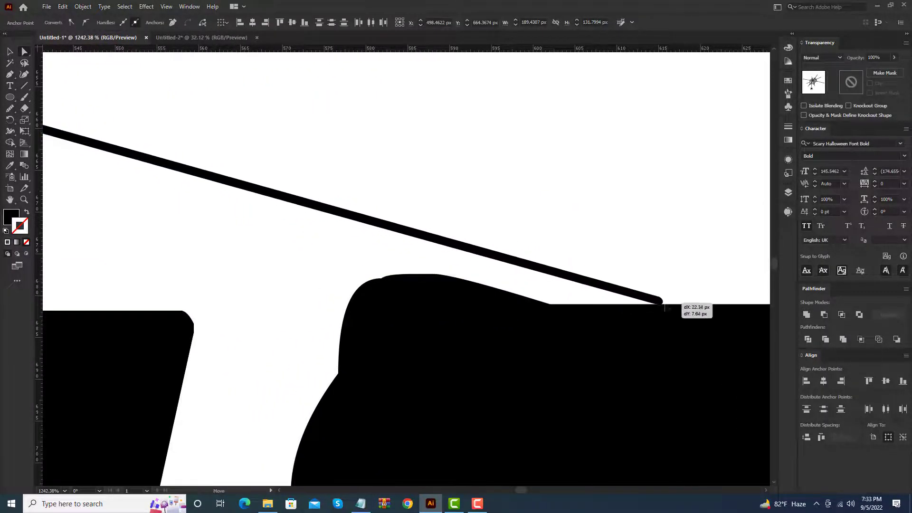
drag(476, 241, 682, 310)
scroll(539, 267, down, 3)
scroll(539, 267, down, 2)
scroll(478, 213, up, 1)
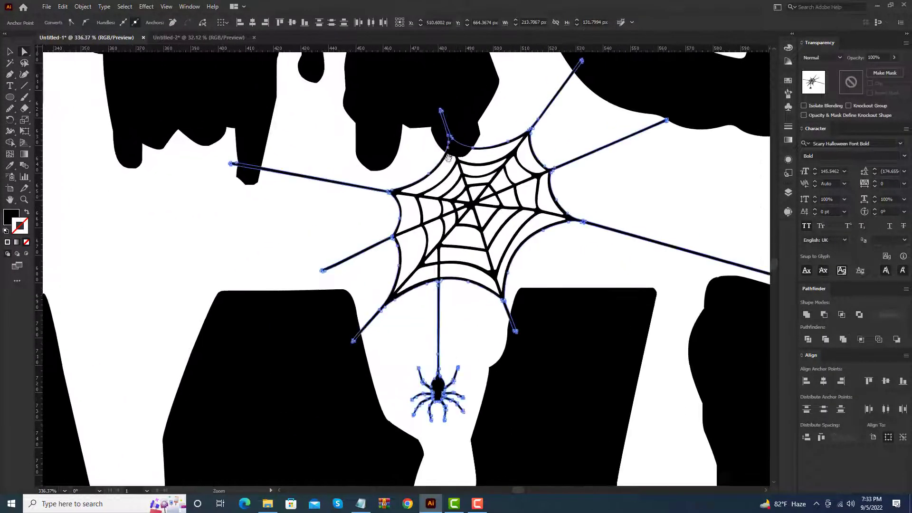
scroll(494, 236, up, 3)
Drag the other strand ends onto the letters' edge and top, then clear the selection.
click(383, 177)
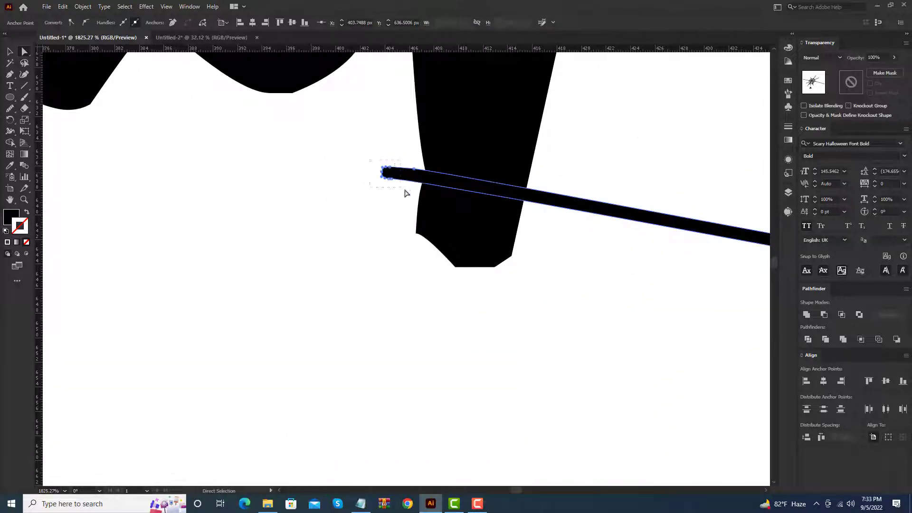
mouse_move(452, 185)
mouse_down()
mouse_move(397, 169)
mouse_move(438, 188)
mouse_up()
scroll(419, 199, up, 1)
scroll(430, 271, down, 3)
scroll(331, 212, up, 2)
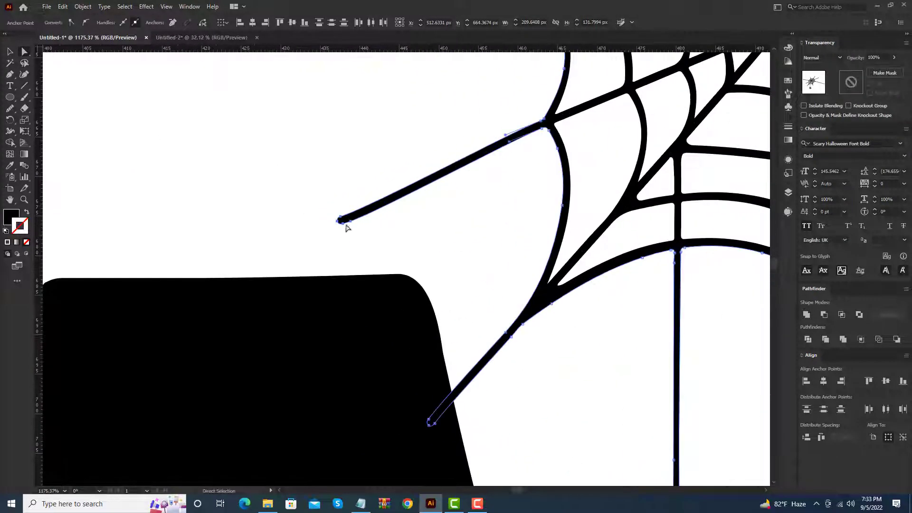
drag(345, 226, 164, 285)
key(v)
scroll(214, 224, down, 5)
Shrink the ghost proportionally and shift it slightly left next to the web.
scroll(366, 260, up, 1)
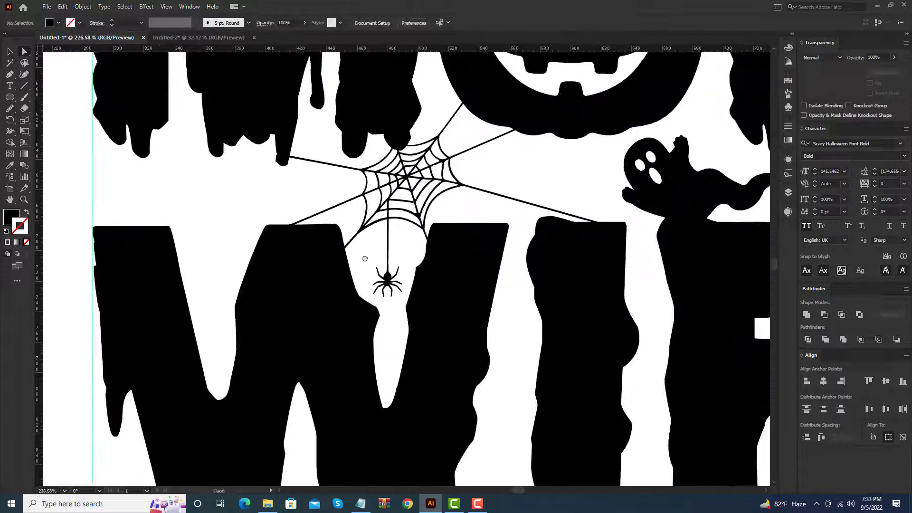
scroll(555, 224, down, 3)
scroll(593, 200, up, 4)
scroll(456, 285, up, 1)
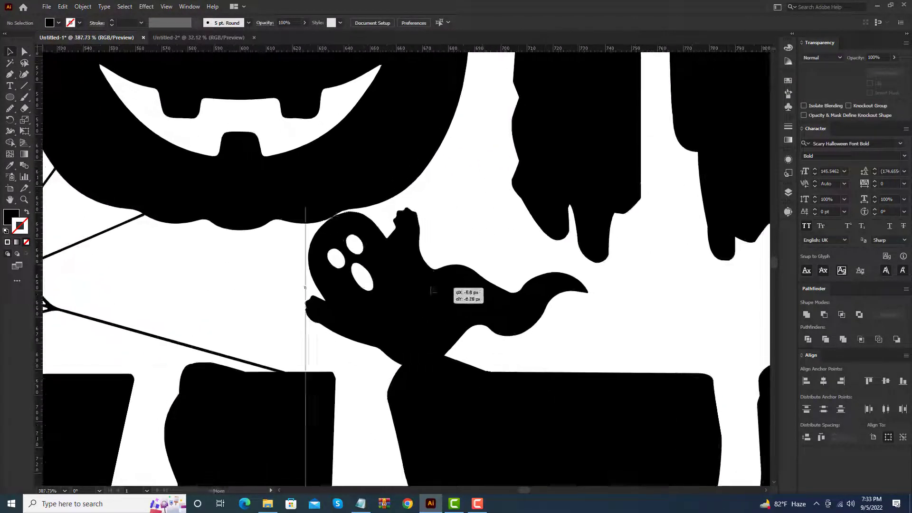
click(451, 290)
drag(575, 285, 496, 284)
drag(443, 302, 429, 302)
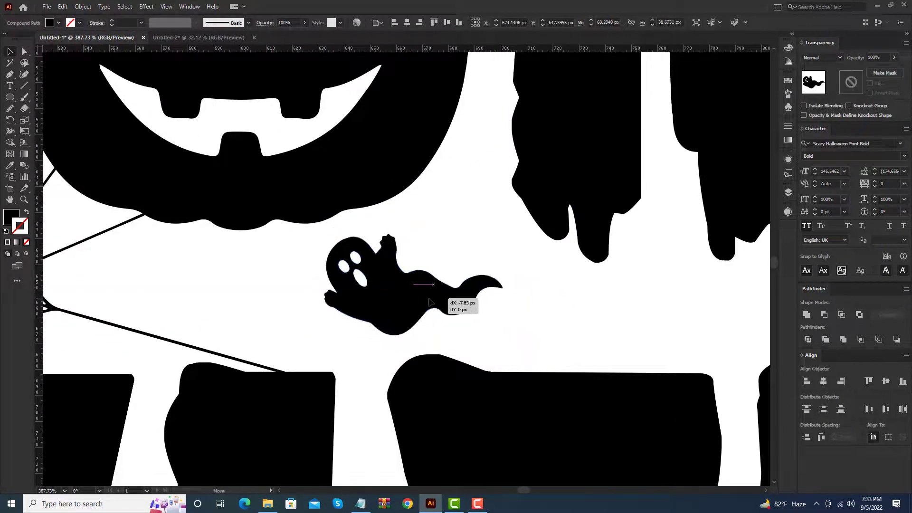
click(525, 315)
Reselect the ghost to check its spot below the pumpkin.
scroll(526, 315, down, 8)
scroll(507, 317, up, 5)
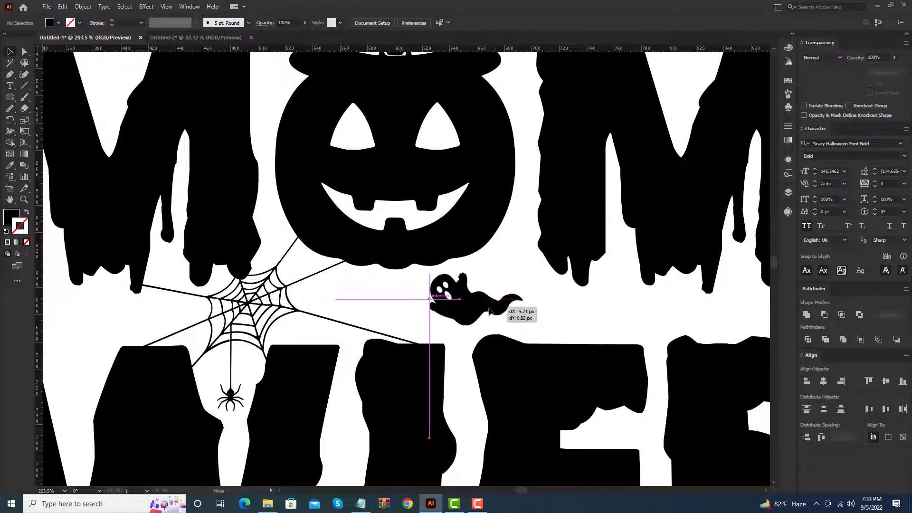
scroll(569, 303, down, 5)
scroll(475, 285, up, 1)
scroll(460, 280, up, 4)
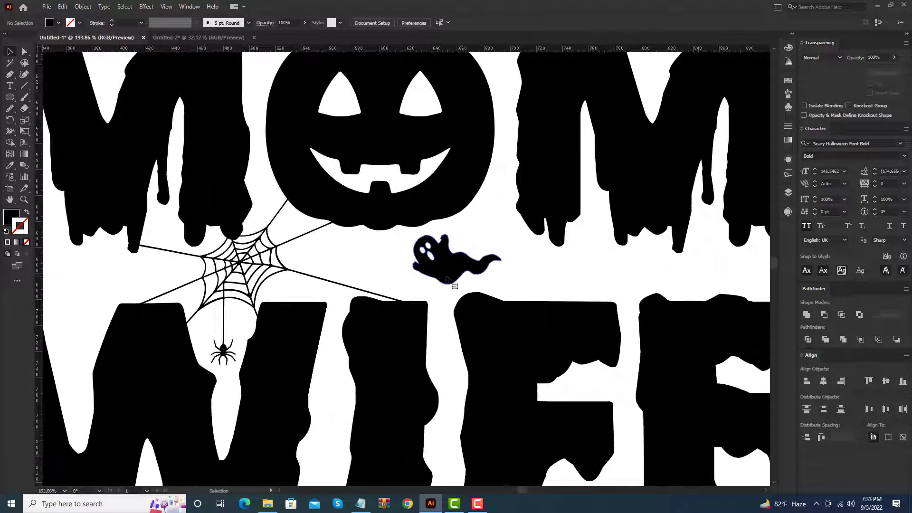
click(459, 279)
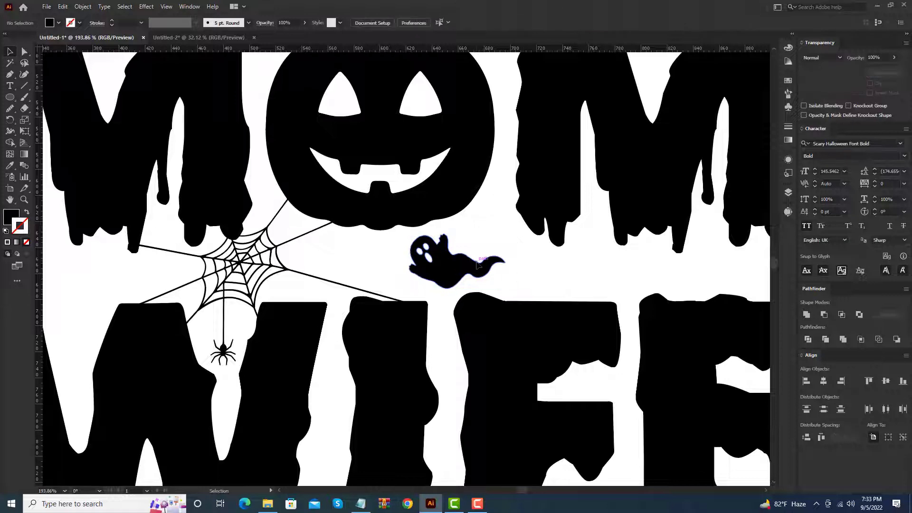
Select the MOM lettering group, then clear the selection.
scroll(516, 241, down, 5)
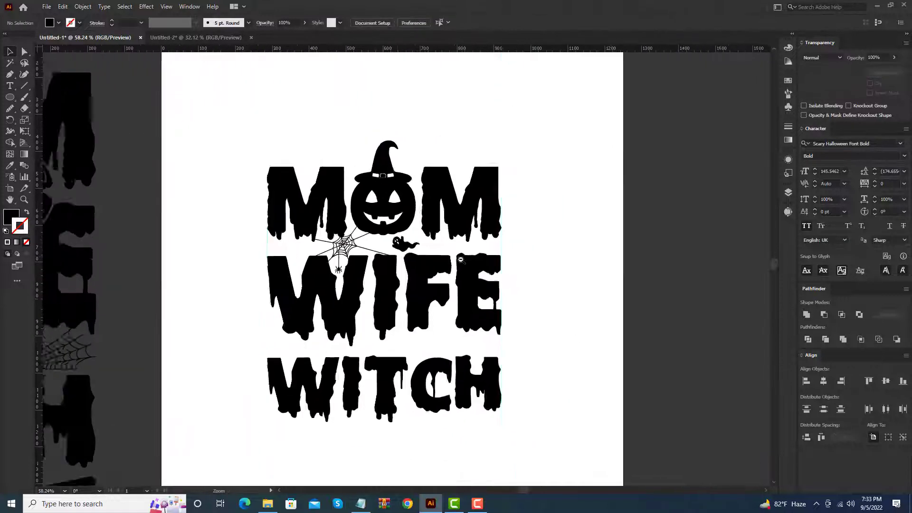
scroll(522, 247, down, 2)
scroll(562, 280, up, 3)
scroll(562, 281, up, 1)
click(501, 251)
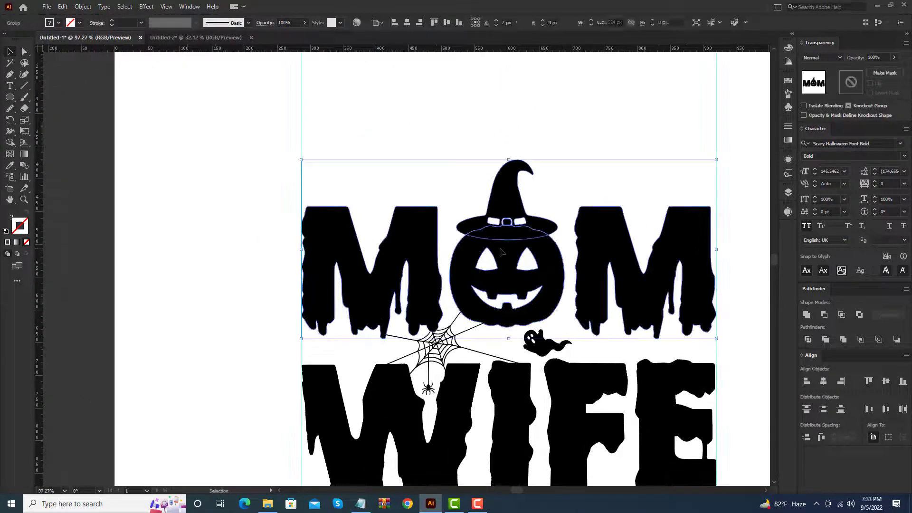
scroll(550, 247, down, 3)
scroll(695, 247, up, 1)
click(618, 240)
scroll(617, 240, down, 1)
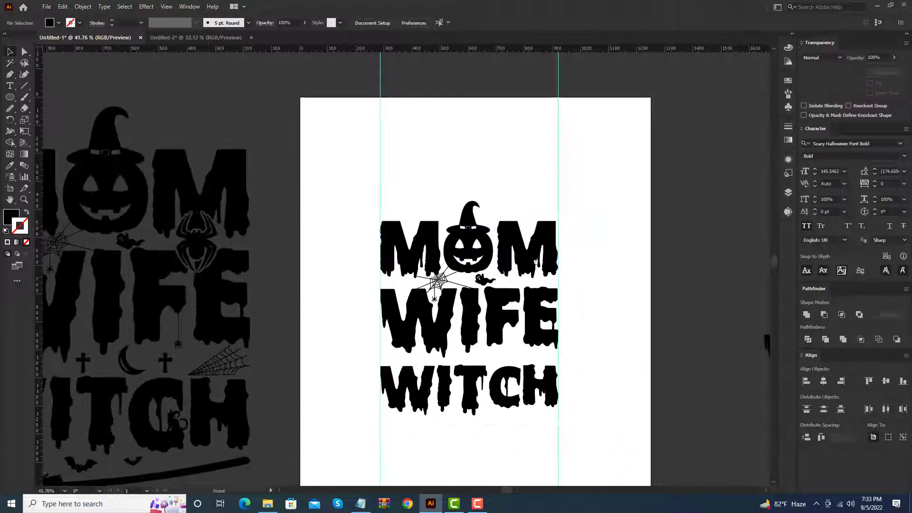
scroll(527, 262, up, 1)
scroll(527, 262, down, 1)
scroll(561, 265, down, 1)
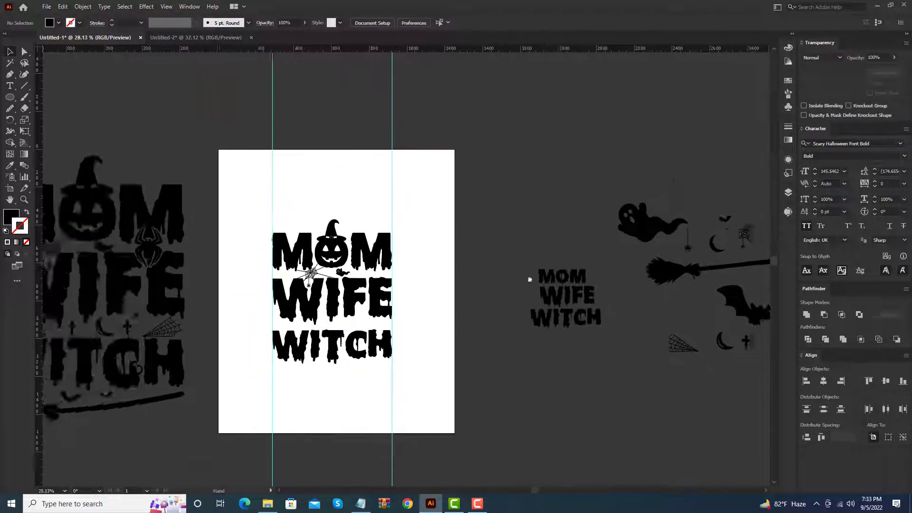
Bring the large spider onto MOM's last M and a bat onto MOM's left.
drag(278, 275, 285, 266)
scroll(387, 279, down, 1)
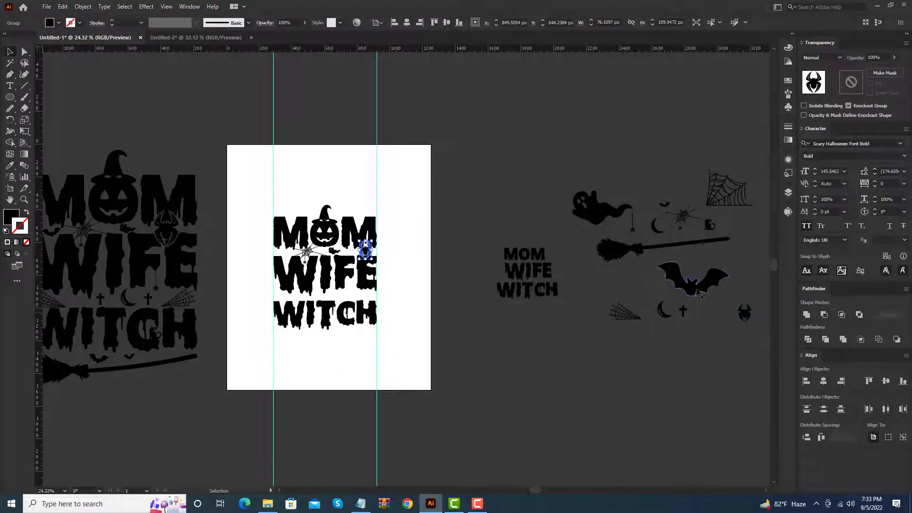
drag(701, 295, 292, 259)
scroll(409, 231, up, 7)
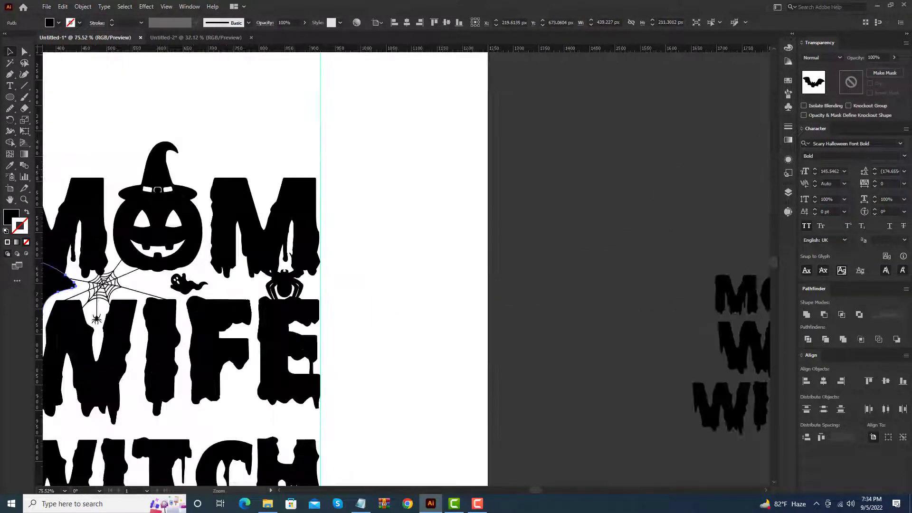
scroll(243, 279, up, 5)
click(403, 304)
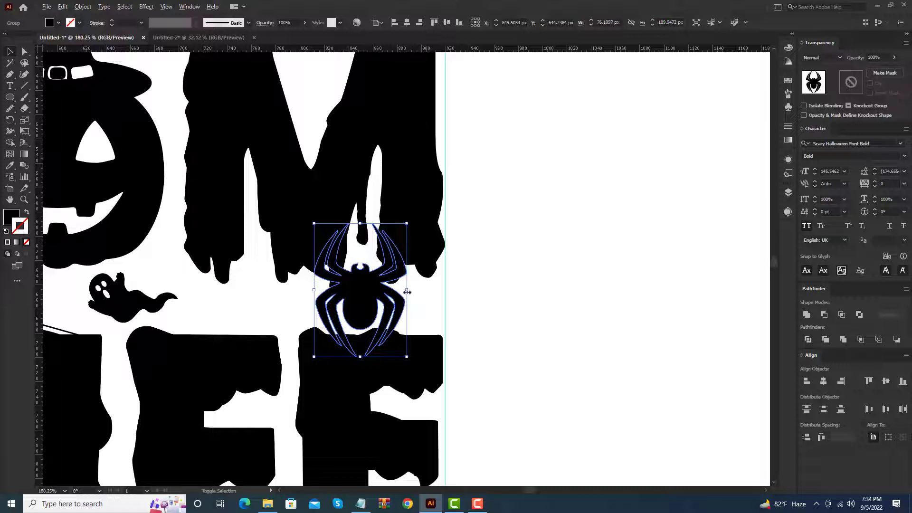
Settle the spider on the M above WIFE and give it an Offset Path outline.
drag(406, 292, 380, 299)
scroll(361, 300, down, 3)
scroll(376, 299, up, 2)
click(553, 315)
scroll(474, 313, down, 2)
drag(442, 311, 439, 310)
click(82, 7)
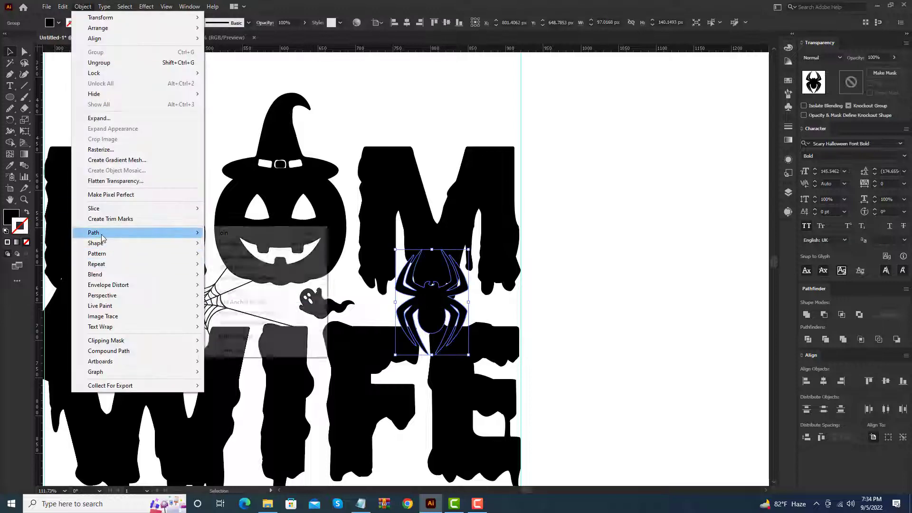
click(229, 268)
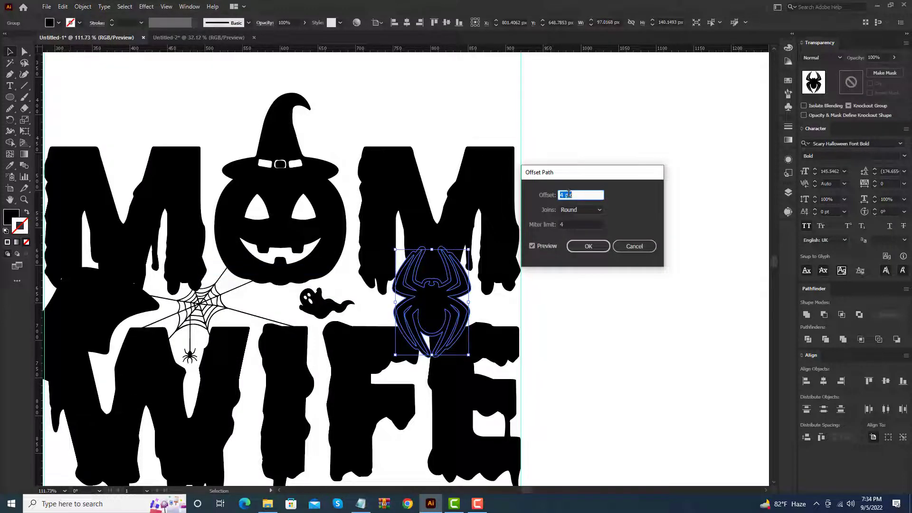
click(580, 246)
Try an opacity mask on the MOM group, then release and undo it.
click(489, 197)
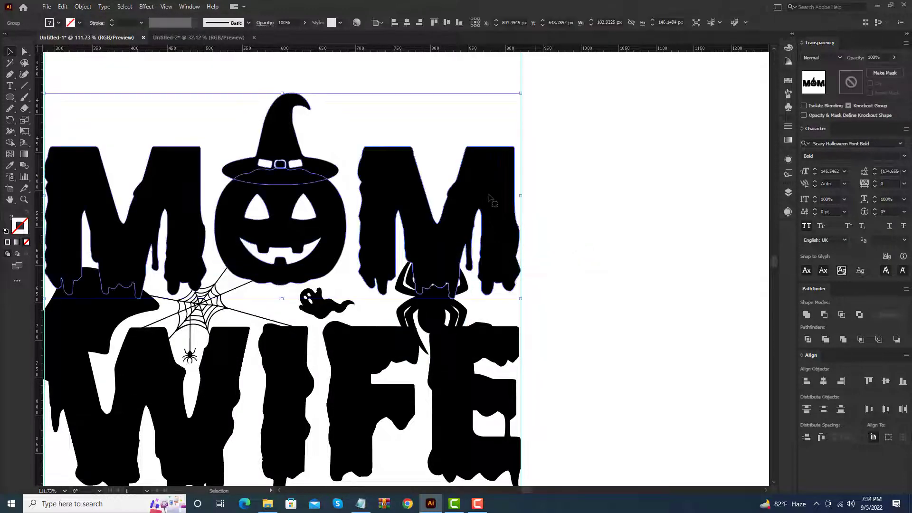
scroll(567, 186, down, 2)
click(878, 74)
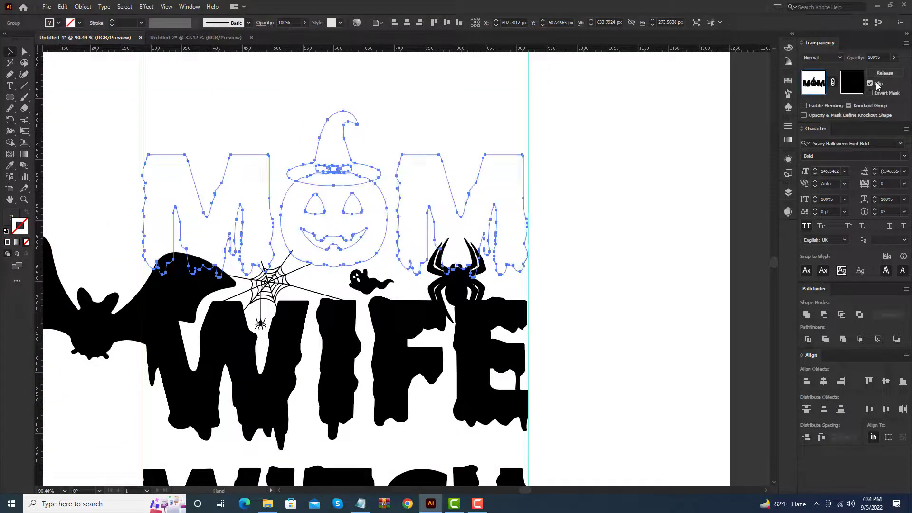
click(857, 84)
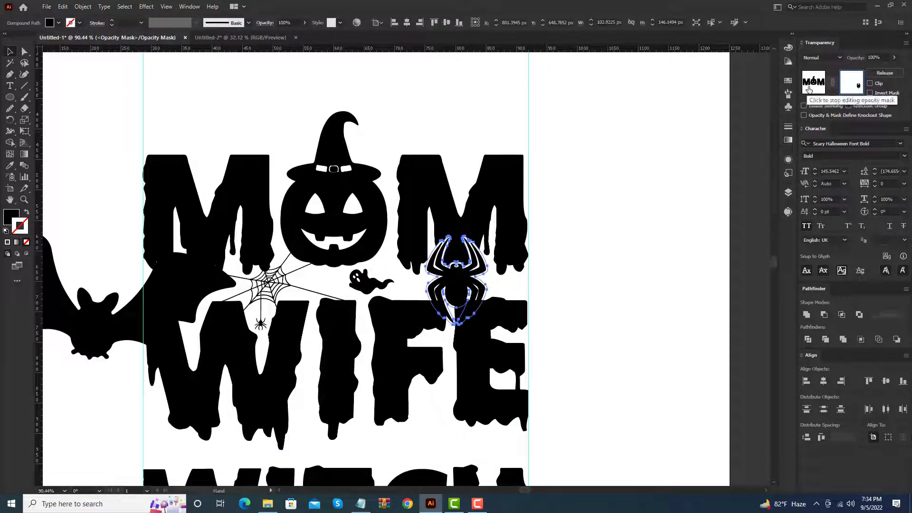
click(884, 73)
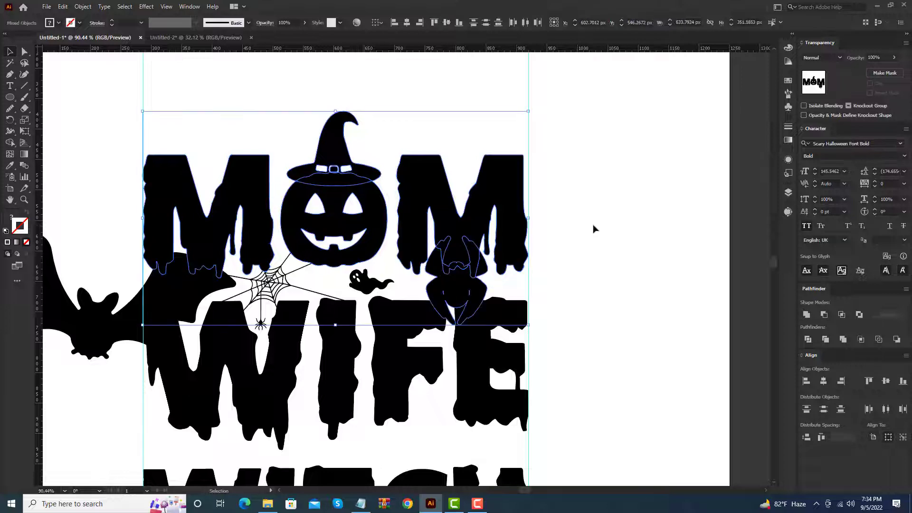
key(ctrl+z)
click(519, 285)
Reapply Offset Path to the spider to create its outline.
scroll(475, 277, up, 2)
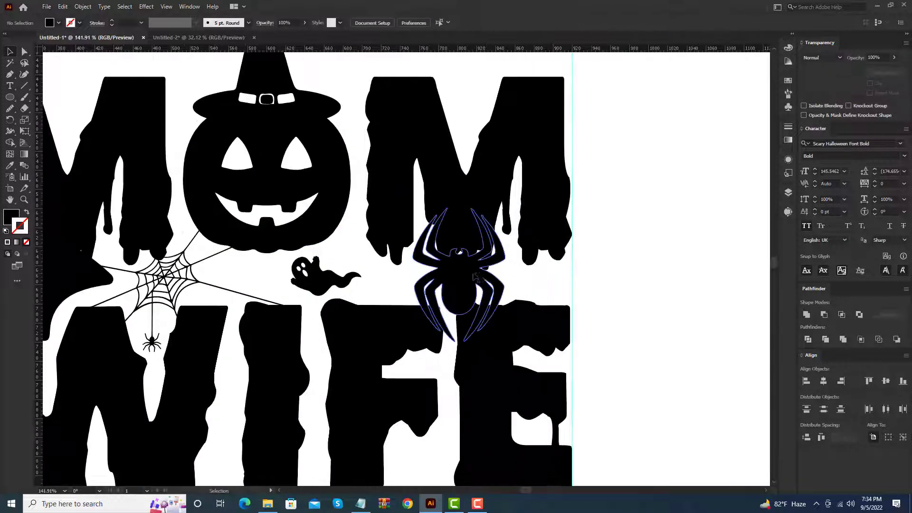
click(475, 274)
click(83, 6)
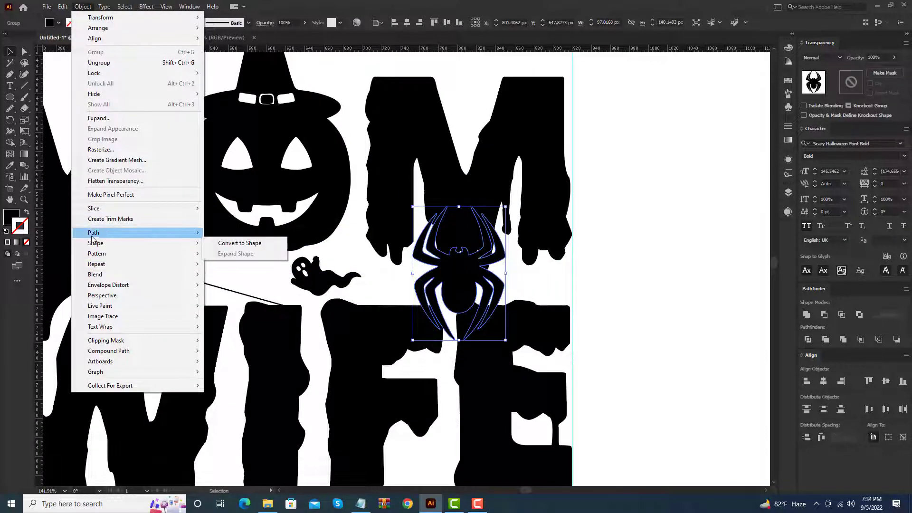
click(251, 268)
click(586, 245)
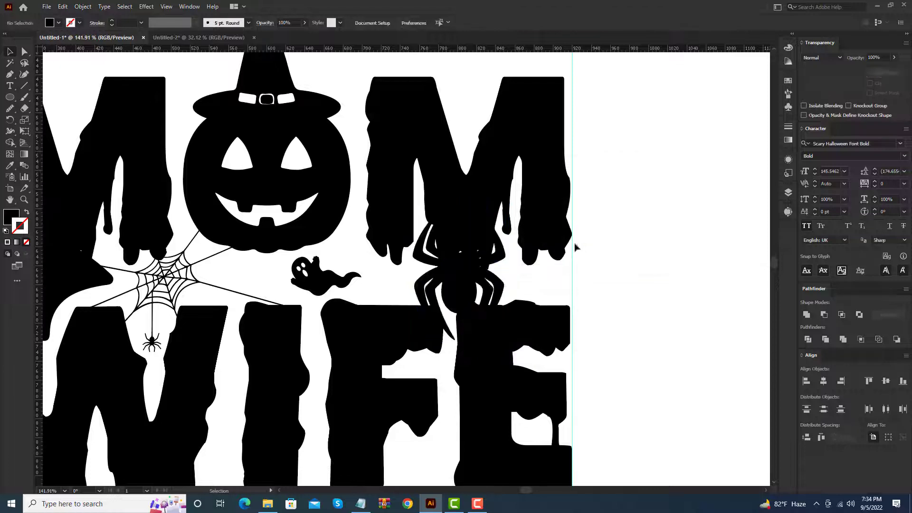
scroll(527, 278, down, 4)
scroll(528, 277, up, 1)
Move the bat left off the lettering and make the MOM WIFE opacity mask.
drag(237, 264, 138, 245)
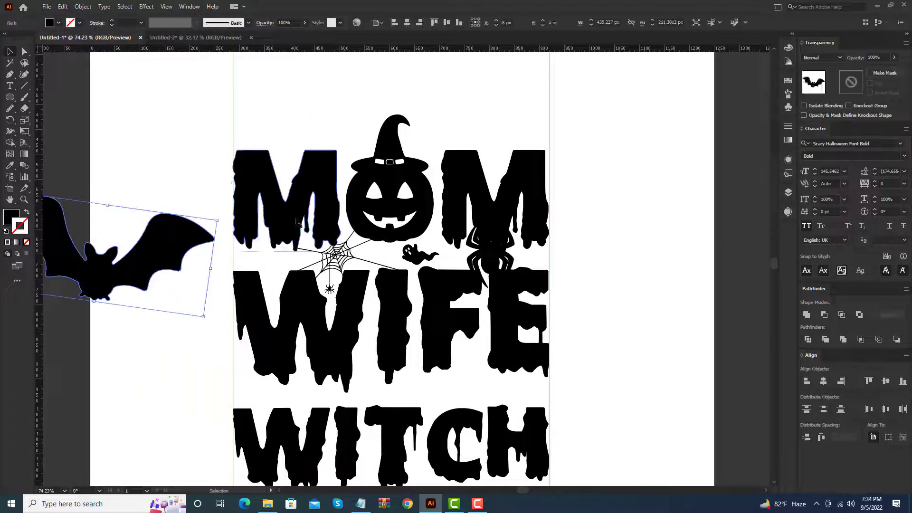
click(466, 284)
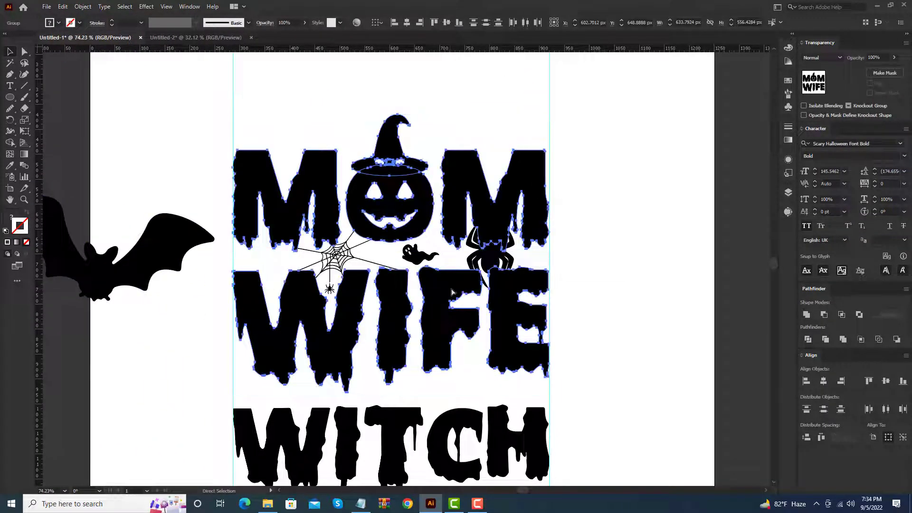
click(885, 73)
click(852, 82)
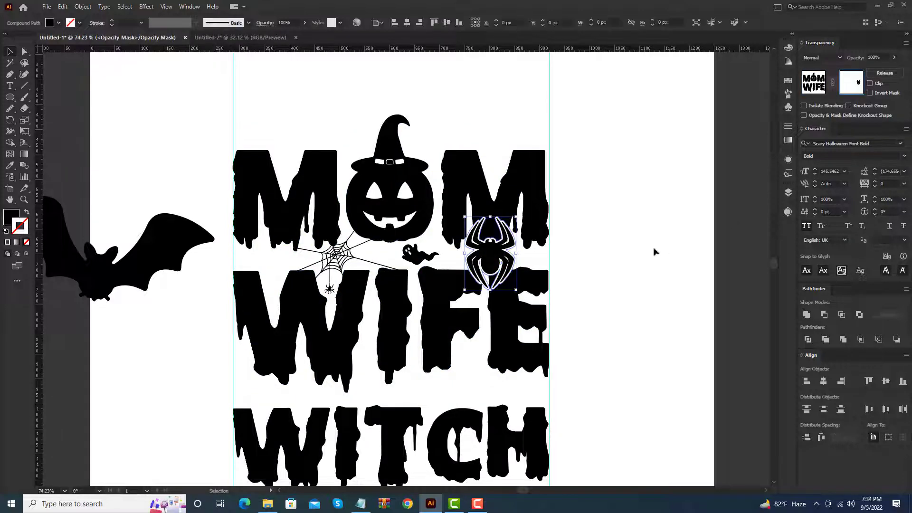
scroll(654, 251, up, 3)
click(813, 82)
Move the bat beside the spider web and shrink it.
scroll(404, 277, up, 4)
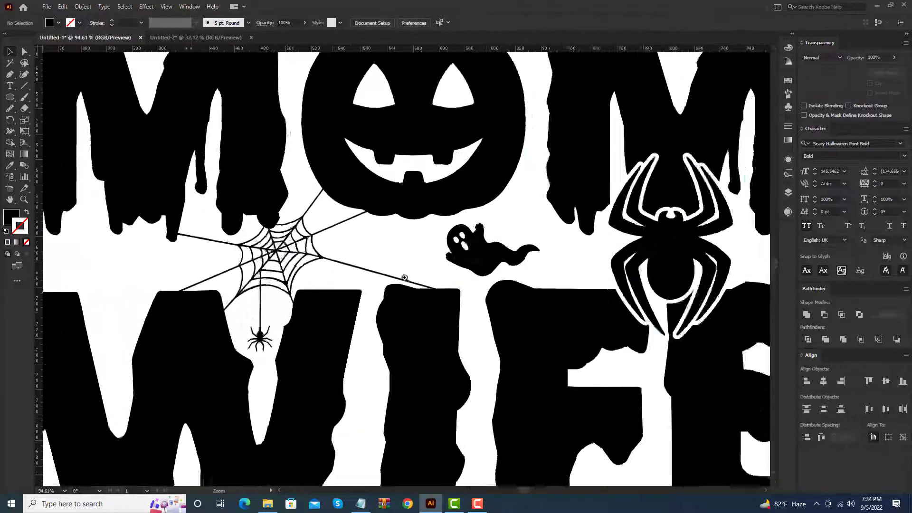
scroll(405, 278, up, 4)
scroll(549, 253, down, 5)
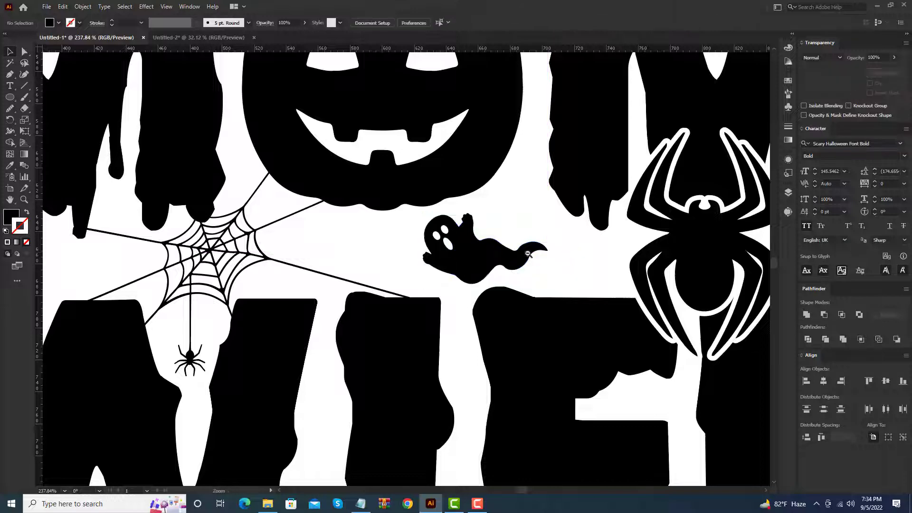
mouse_move(285, 266)
mouse_down()
mouse_move(346, 241)
mouse_move(403, 292)
mouse_up()
scroll(341, 240, up, 4)
scroll(291, 255, up, 3)
scroll(427, 306, up, 3)
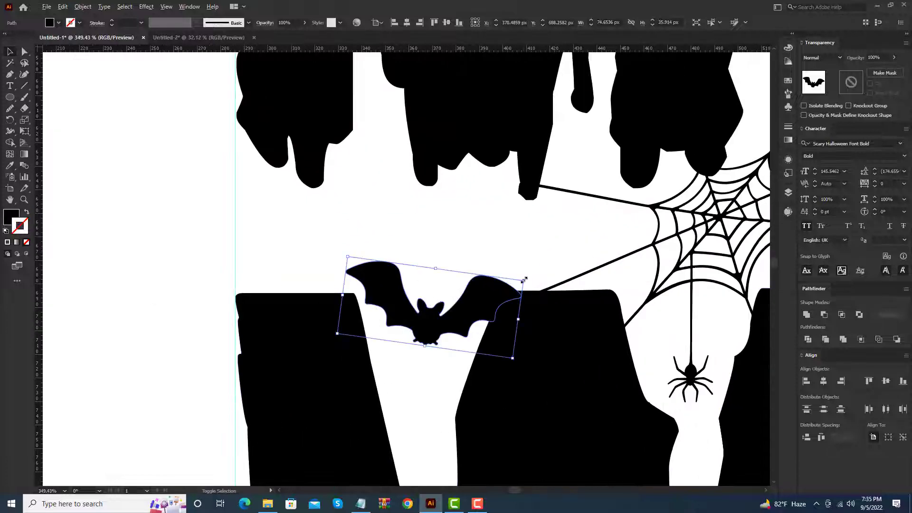
drag(442, 314, 437, 310)
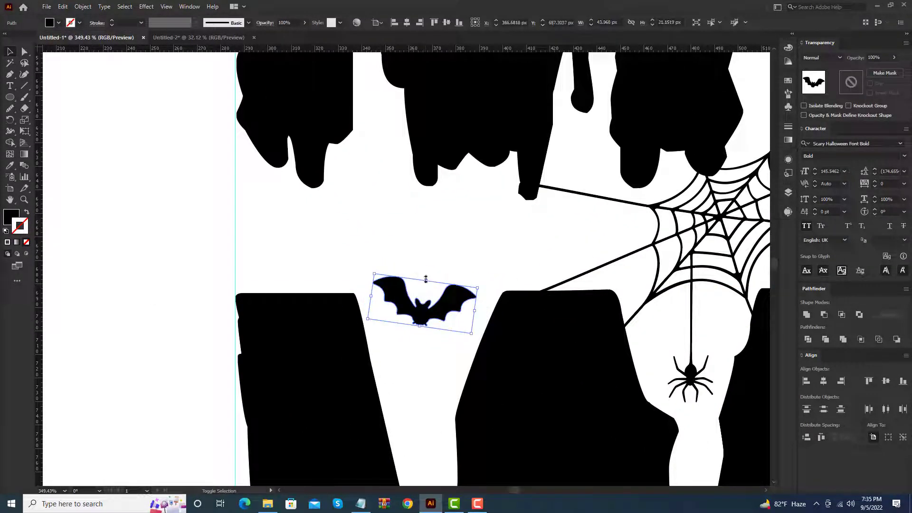
Nudge the WITCH word up a few pixels.
scroll(321, 293, down, 4)
scroll(332, 285, down, 4)
scroll(353, 272, down, 2)
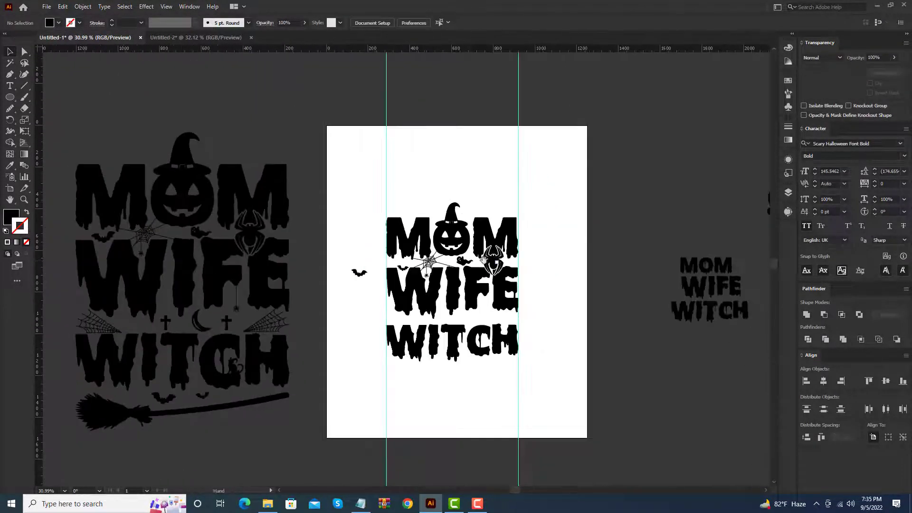
scroll(363, 286, up, 2)
scroll(427, 285, up, 2)
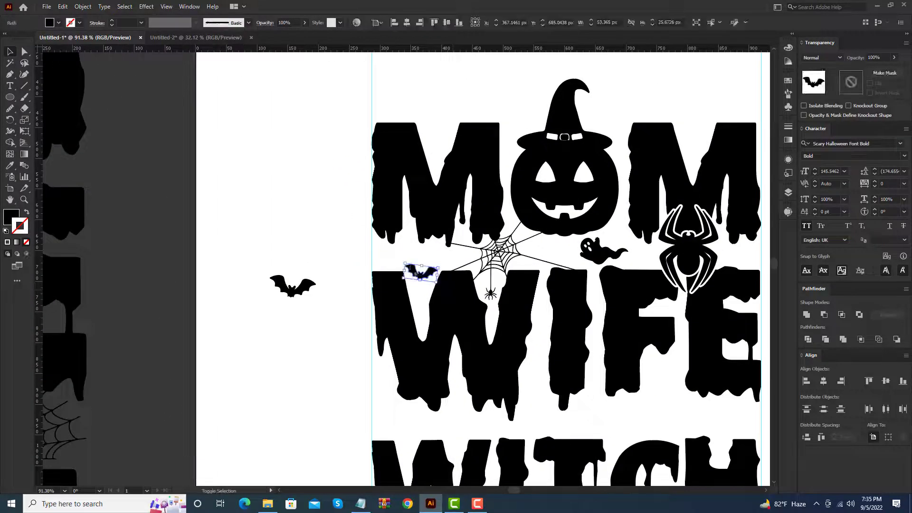
scroll(513, 280, down, 2)
scroll(513, 280, down, 2)
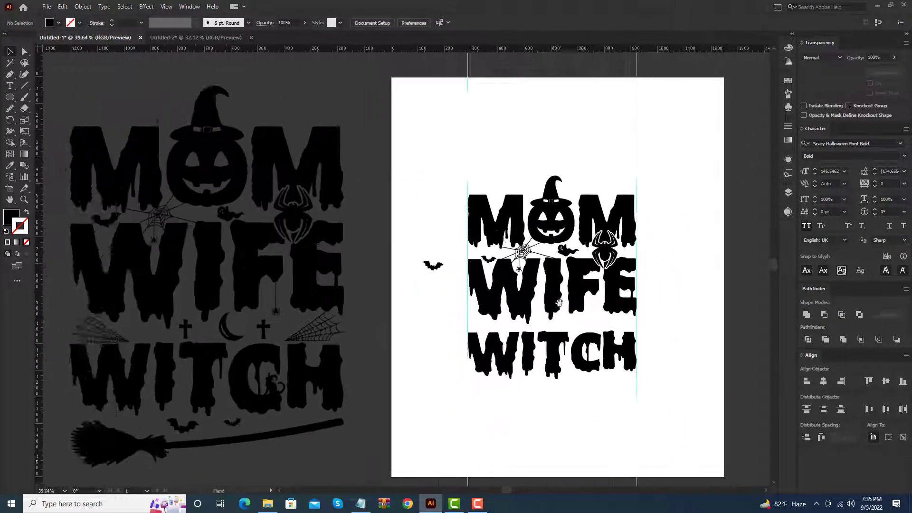
scroll(460, 320, up, 3)
drag(460, 322, 460, 319)
scroll(658, 283, down, 4)
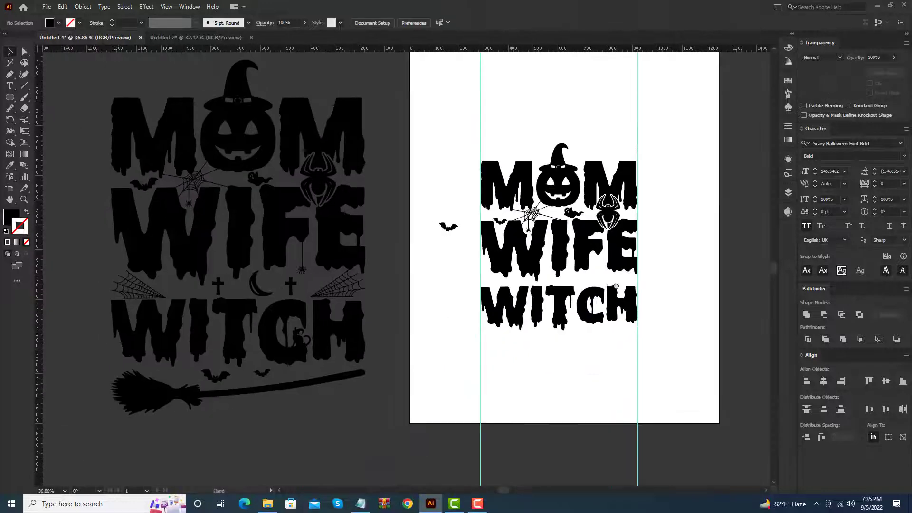
scroll(617, 247, right, 3)
scroll(577, 218, right, 4)
scroll(577, 217, up, 3)
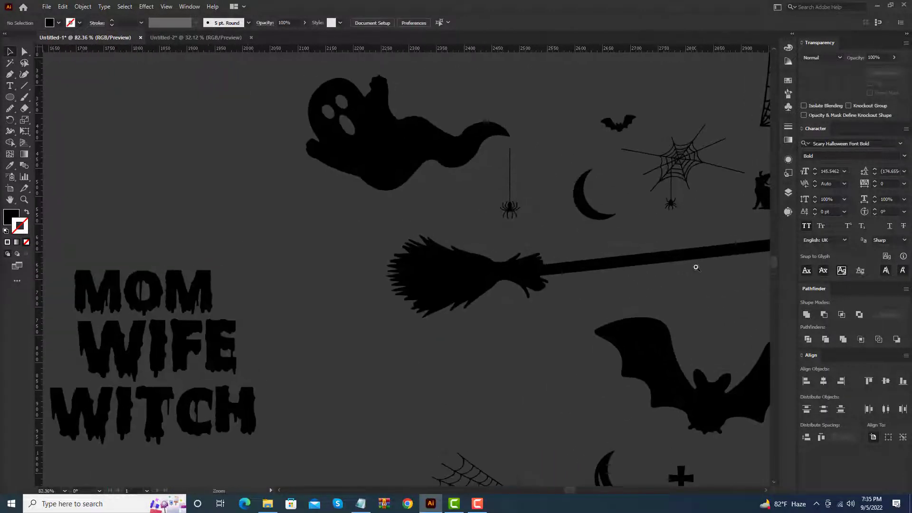
Move the crescent moon from the pasteboard into the WIFE–WITCH gap and shrink it to about half size.
click(591, 216)
scroll(590, 216, down, 2)
scroll(527, 356, up, 1)
scroll(543, 319, down, 2)
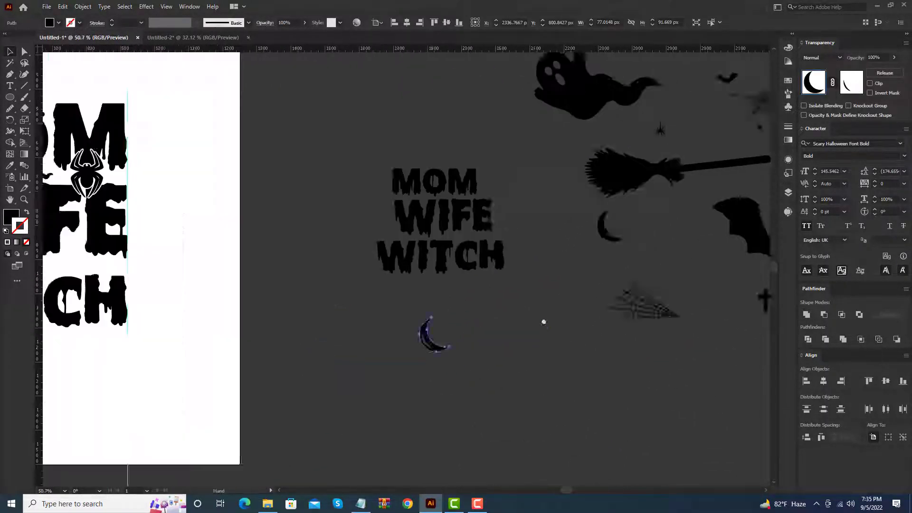
drag(270, 384, 216, 242)
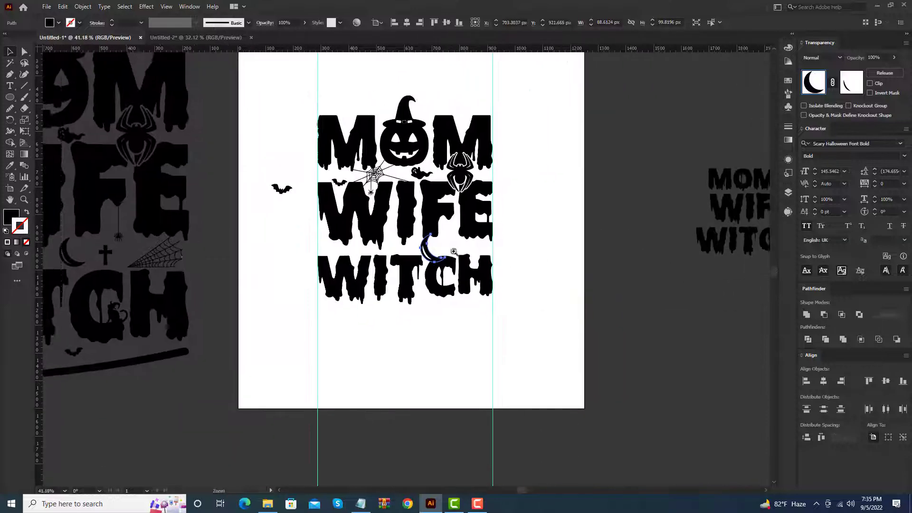
scroll(577, 300, up, 3)
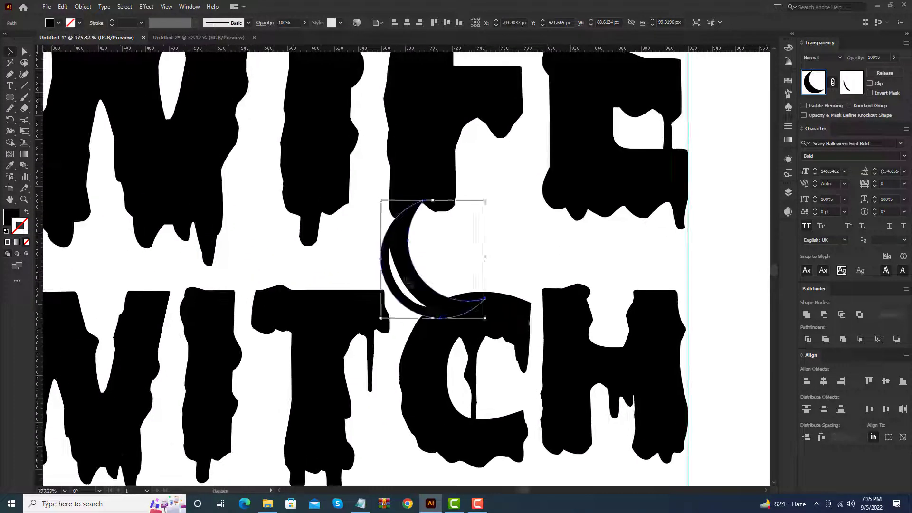
drag(456, 266, 465, 261)
scroll(464, 260, up, 4)
drag(551, 244, 551, 266)
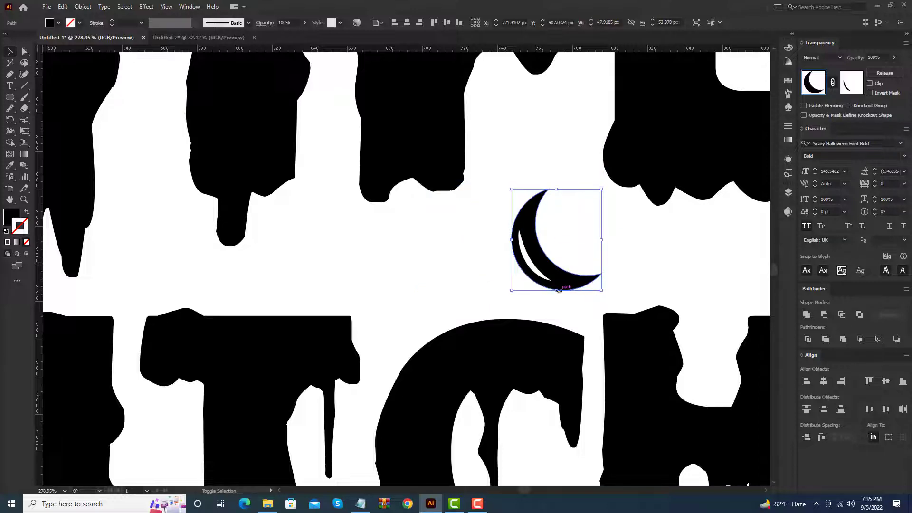
drag(559, 300, 559, 302)
click(637, 253)
Align the moon under the F of WIFE, briefly isolating the F letter.
scroll(636, 252, down, 3)
scroll(574, 262, down, 3)
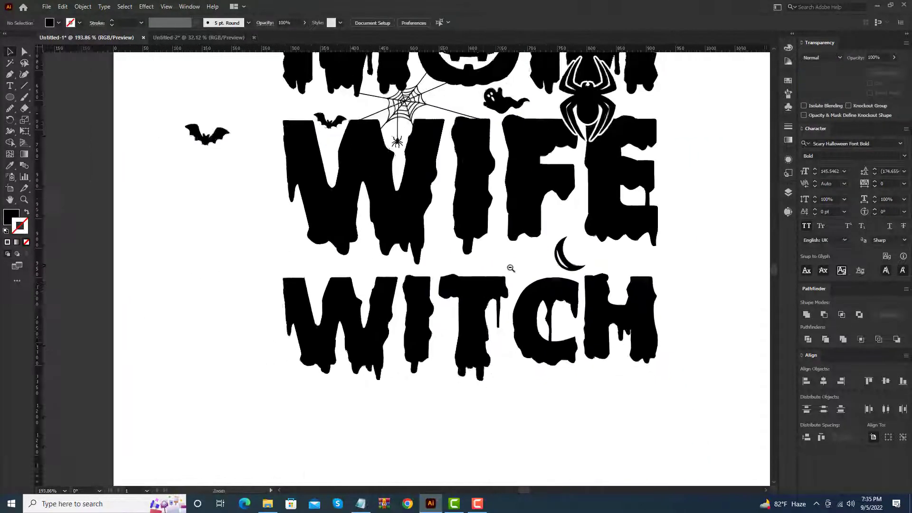
scroll(511, 265, down, 2)
scroll(536, 260, up, 1)
scroll(587, 242, up, 1)
scroll(621, 257, up, 1)
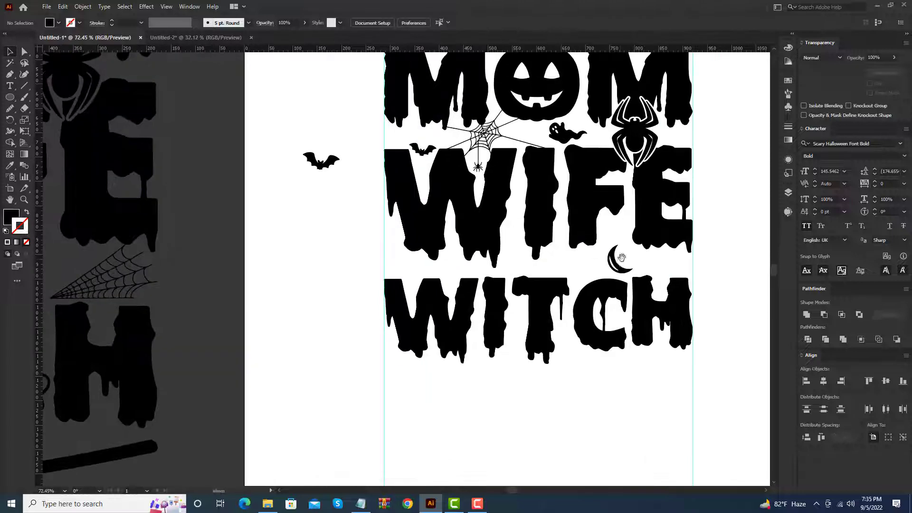
drag(578, 260, 578, 261)
scroll(578, 261, up, 2)
scroll(570, 266, up, 1)
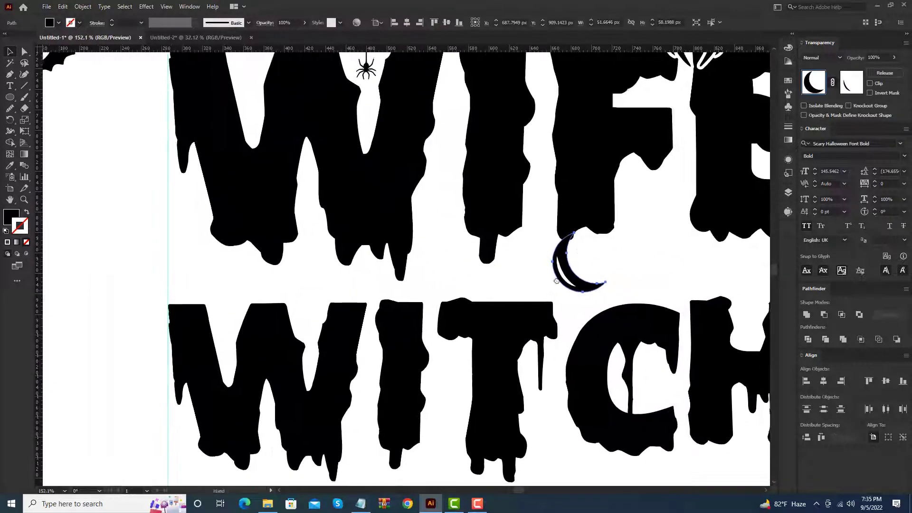
scroll(522, 266, up, 1)
double_click(460, 265)
scroll(468, 285, up, 2)
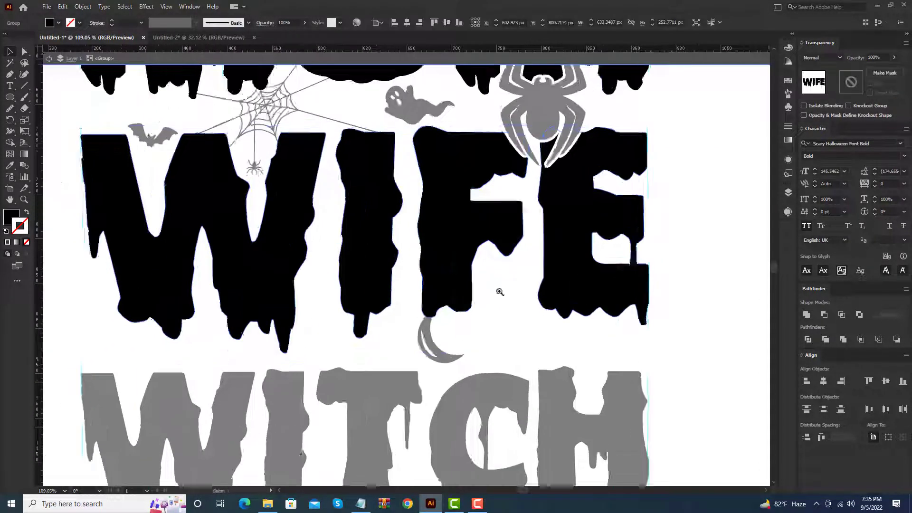
scroll(473, 313, up, 2)
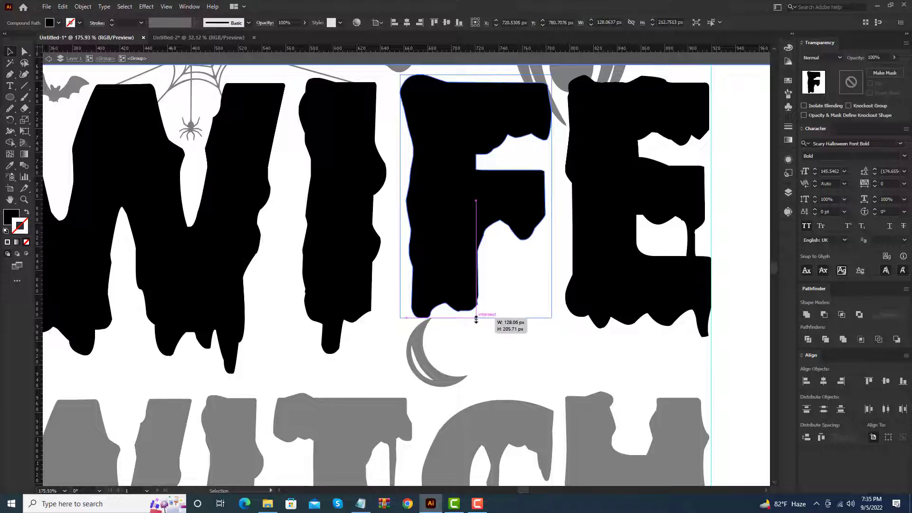
double_click(508, 356)
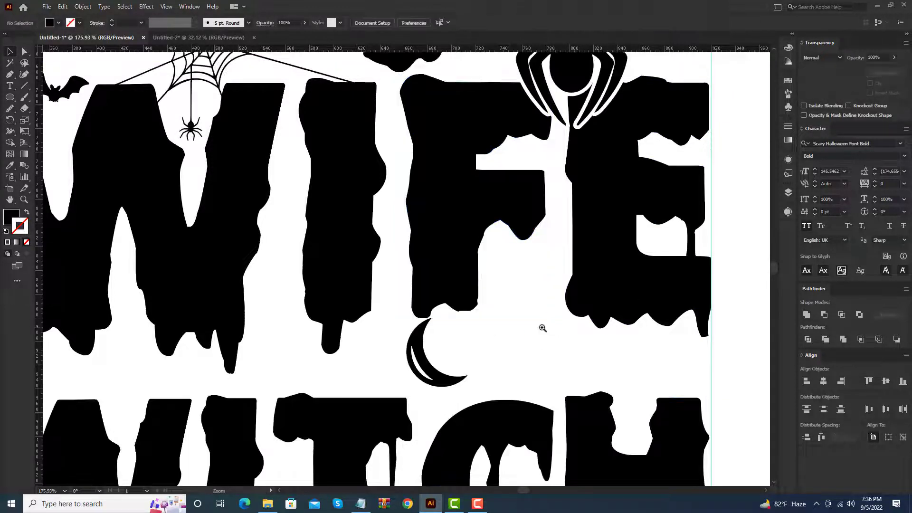
Nudge the moon down slightly and review its placement with the whole artboard in view.
scroll(485, 295, up, 1)
scroll(511, 335, up, 2)
scroll(511, 335, up, 2)
drag(458, 334, 458, 344)
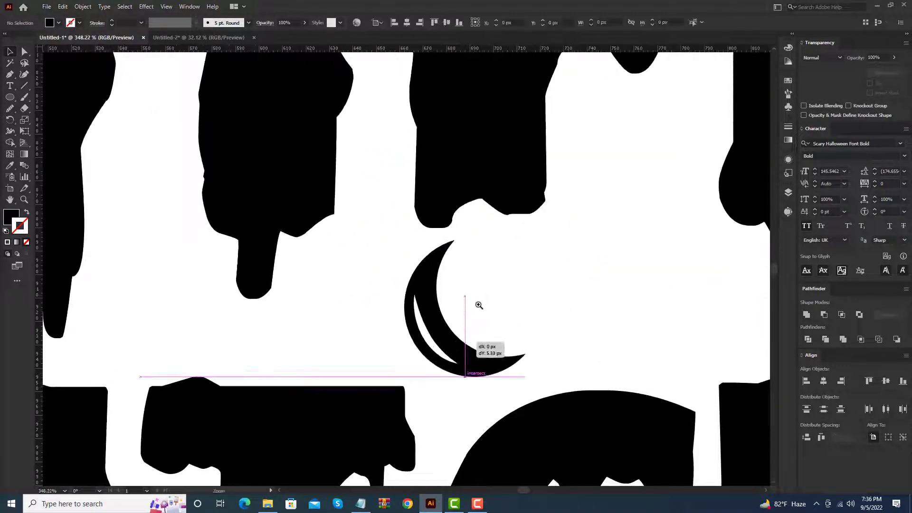
scroll(478, 305, down, 2)
scroll(472, 297, up, 1)
scroll(369, 304, down, 3)
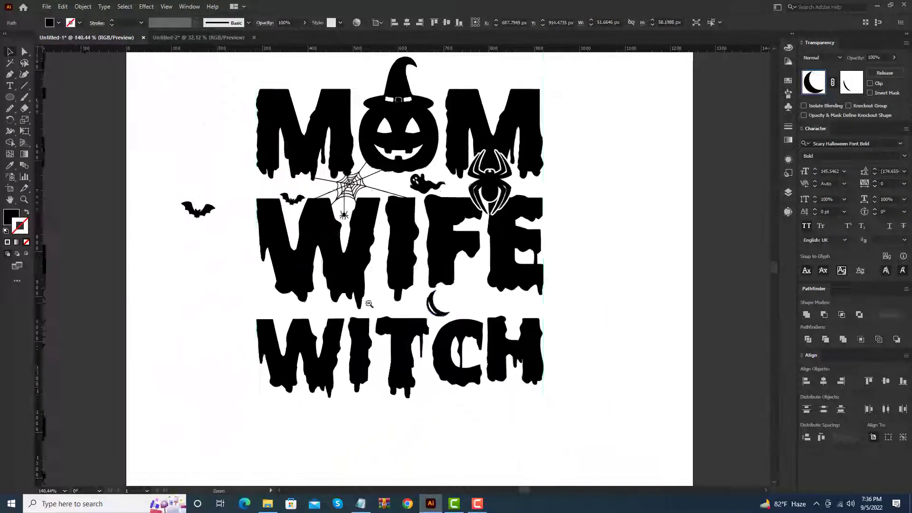
scroll(369, 304, down, 3)
drag(407, 315, 507, 315)
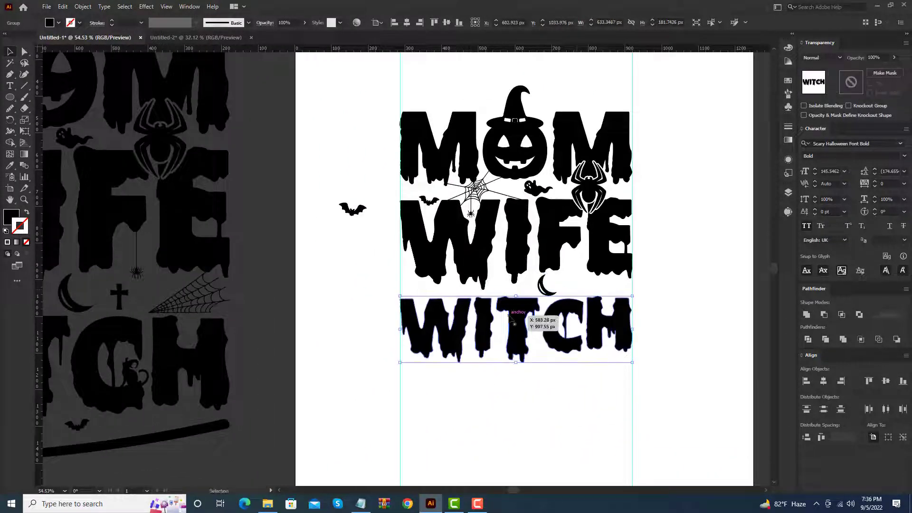
click(547, 288)
scroll(550, 294, up, 2)
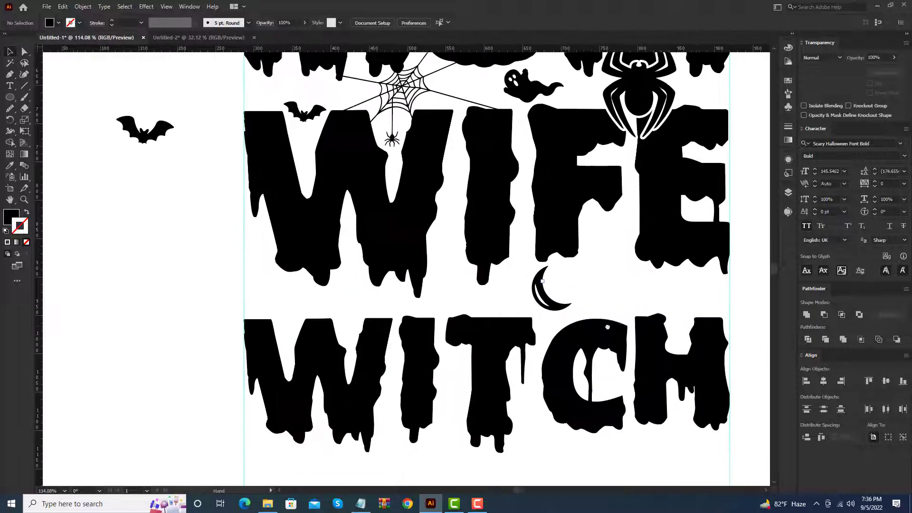
scroll(551, 296, up, 3)
click(642, 295)
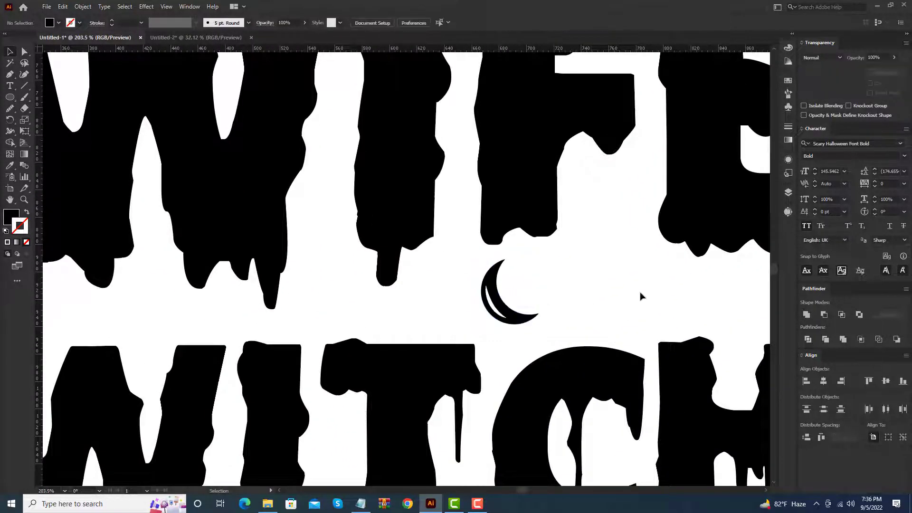
scroll(641, 304, up, 3)
scroll(643, 322, up, 1)
click(10, 97)
Draw a black rectangle for the cross arm and apply a Bulge warp to it.
click(52, 97)
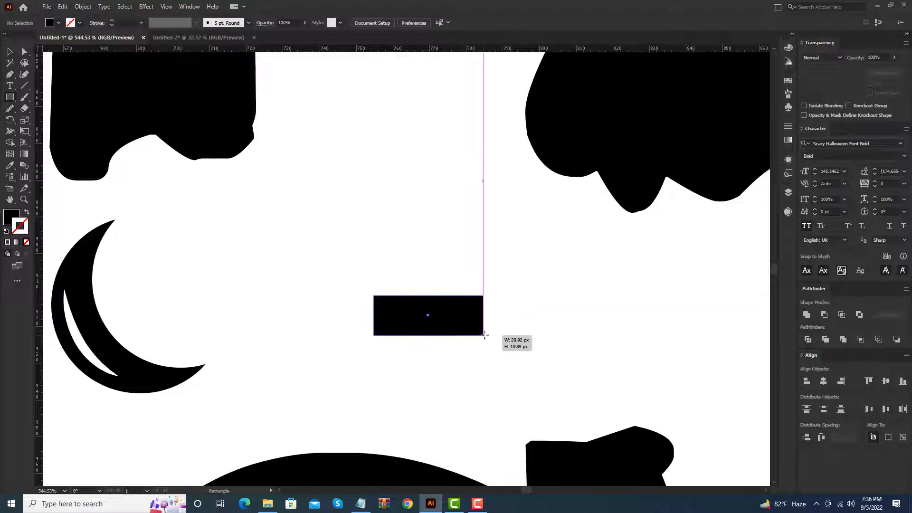
drag(488, 335, 488, 335)
click(8, 54)
scroll(451, 314, up, 4)
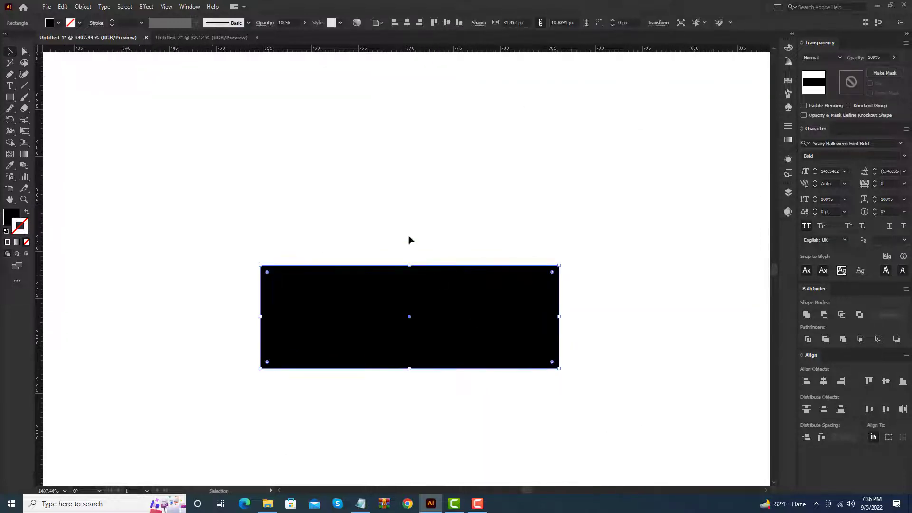
click(146, 7)
mouse_move(158, 129)
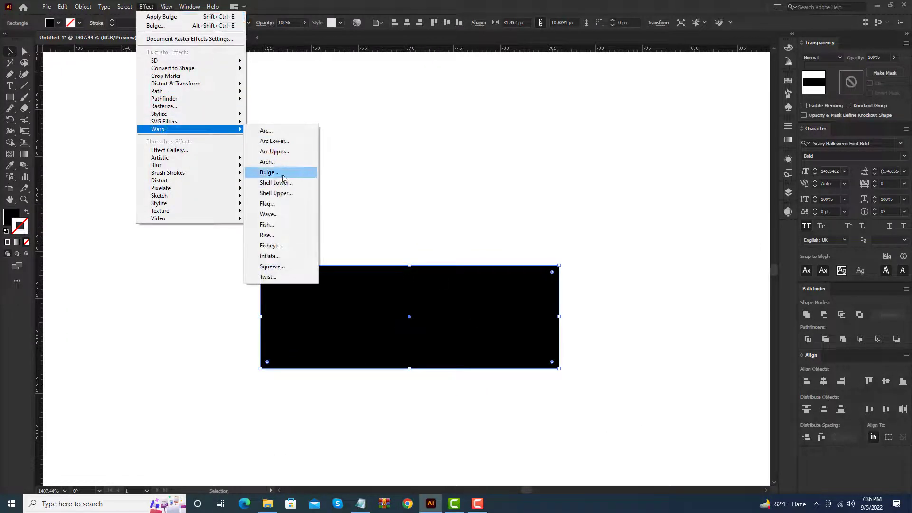
click(276, 174)
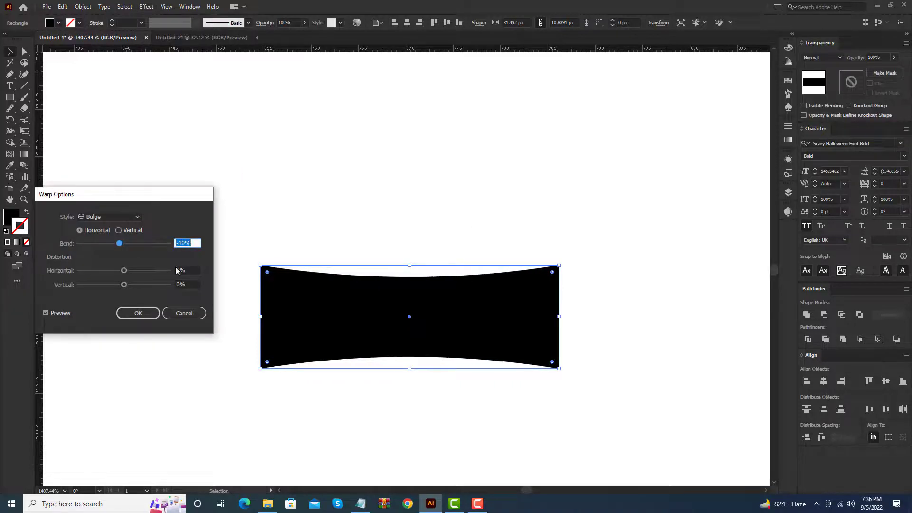
key(Return)
Expand the warped rectangle's appearance and rotate a copy 90° to form a cross.
click(88, 8)
click(111, 126)
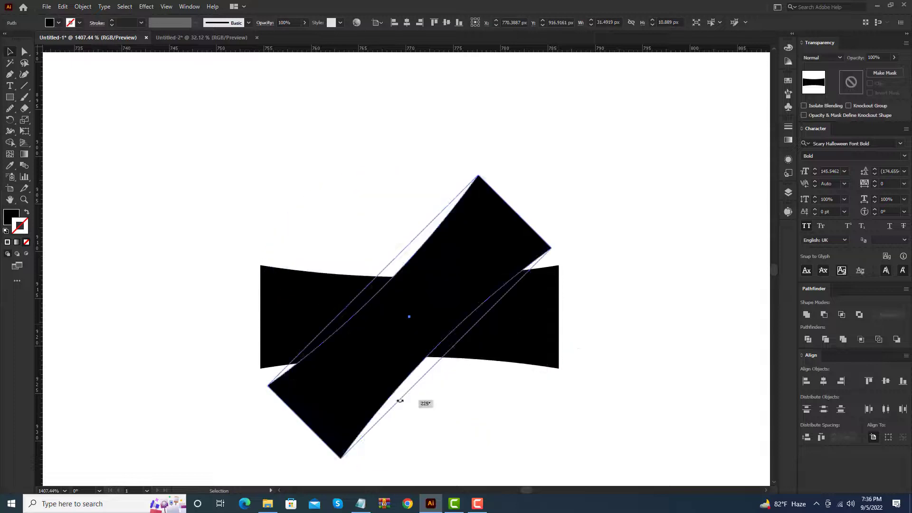
drag(568, 265, 460, 474)
click(543, 387)
Lengthen the cross's vertical bar by moving its bottom anchors downward.
scroll(426, 173, down, 2)
scroll(426, 173, up, 1)
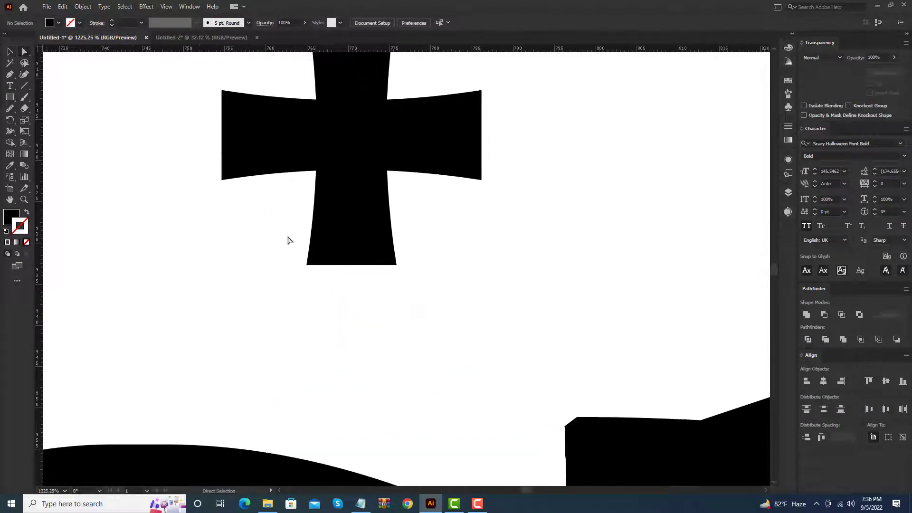
drag(288, 240, 446, 333)
key(Down)
key(Down)
key(Down)
key(Down)
key(Down)
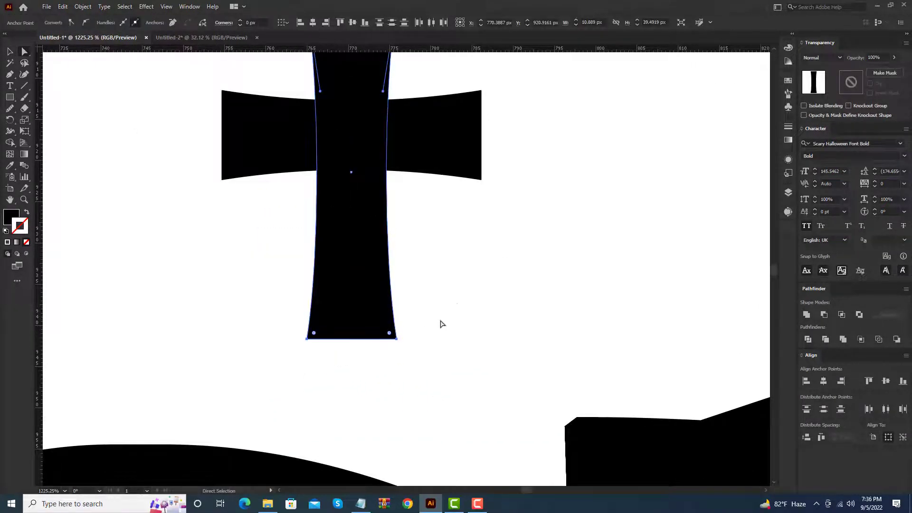
scroll(451, 242, down, 3)
scroll(451, 251, up, 1)
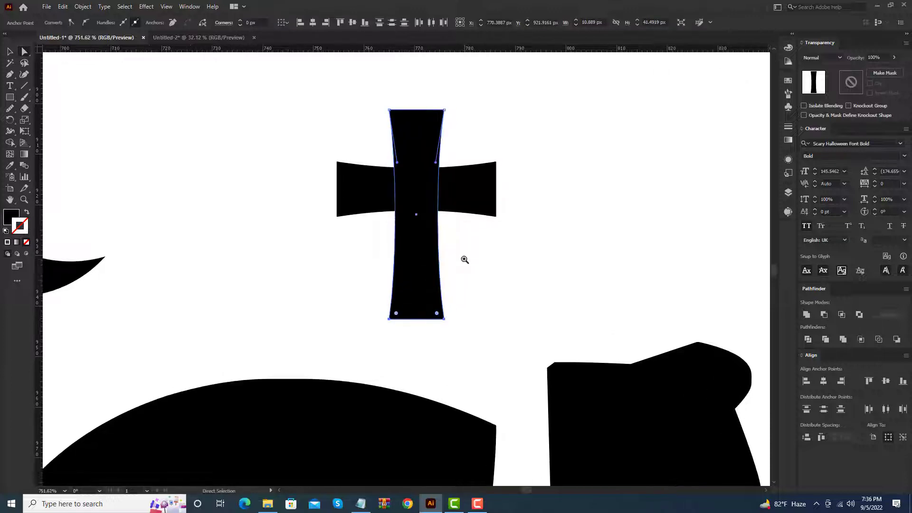
key(v)
key(ctrl+a)
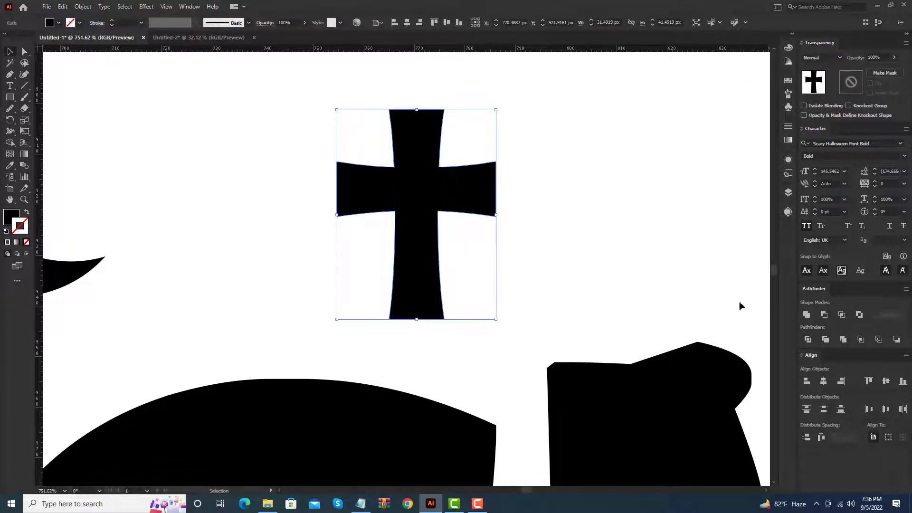
Move the cross beside the moon and scale it down from its corner.
scroll(391, 228, down, 5)
scroll(572, 287, up, 3)
scroll(509, 235, up, 2)
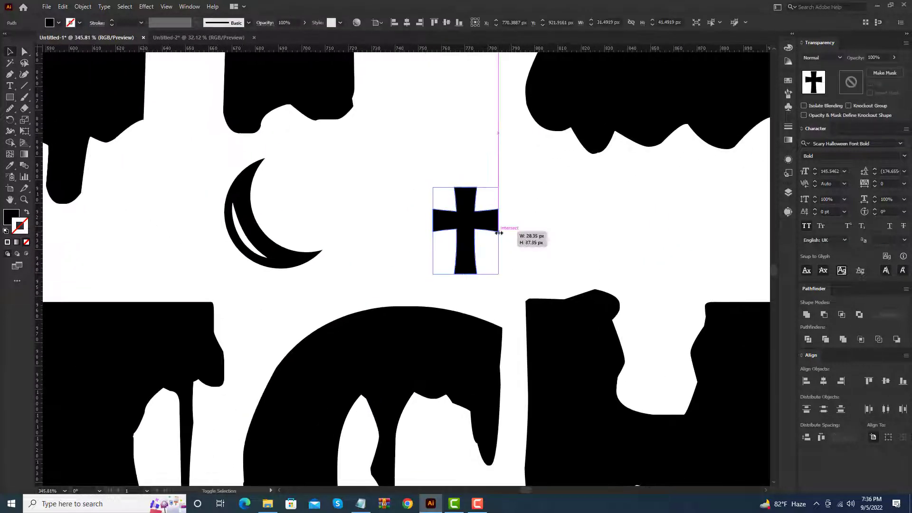
drag(462, 219, 453, 204)
mouse_move(452, 252)
mouse_down()
mouse_move(450, 240)
mouse_move(458, 265)
mouse_up()
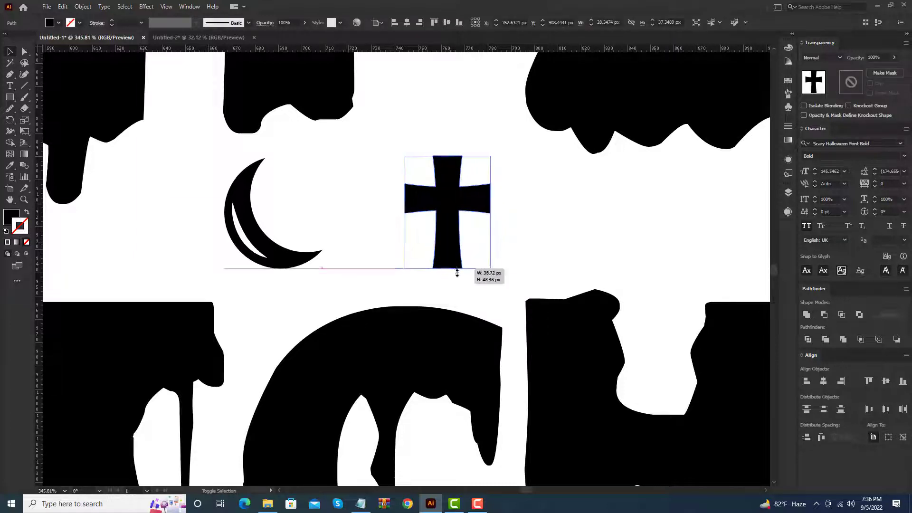
click(546, 199)
Reselect the cross to check its size and placement beside the moon.
scroll(535, 192, down, 5)
click(534, 192)
scroll(535, 192, up, 3)
scroll(570, 228, up, 2)
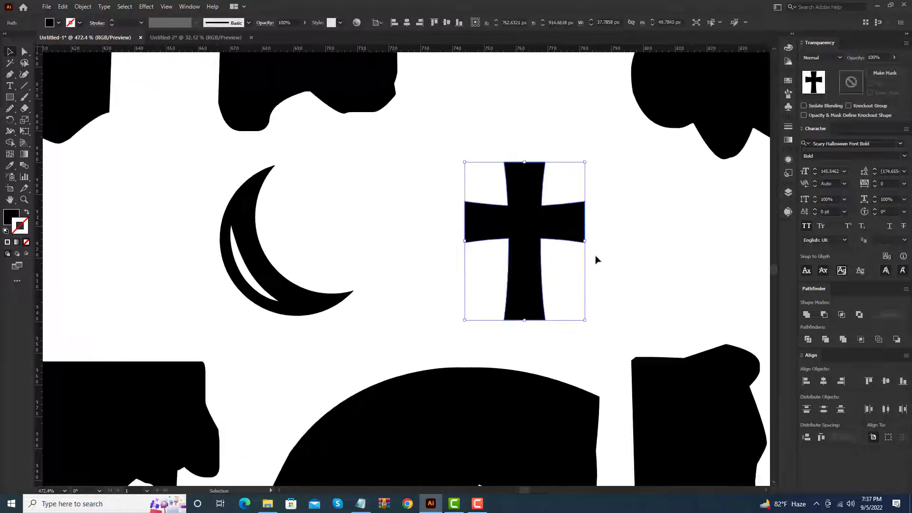
scroll(594, 247, down, 5)
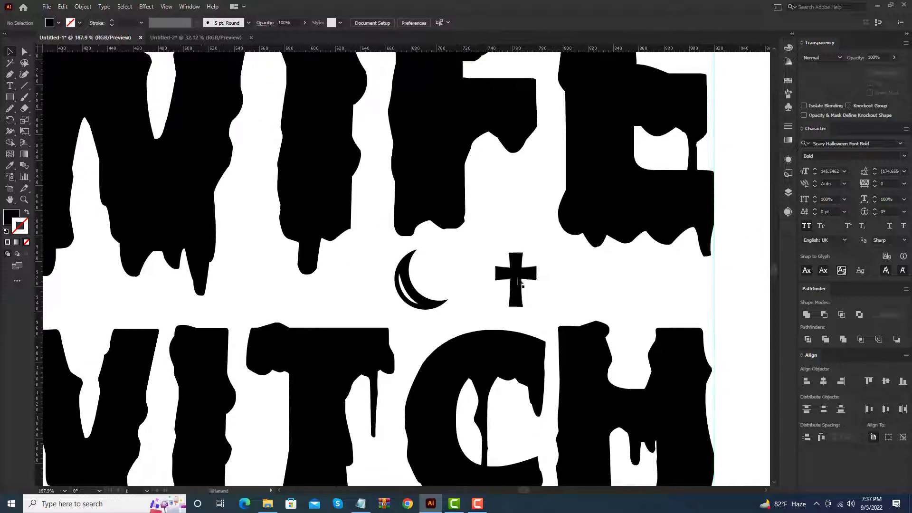
click(523, 279)
scroll(523, 280, up, 2)
scroll(566, 311, down, 8)
scroll(560, 329, up, 8)
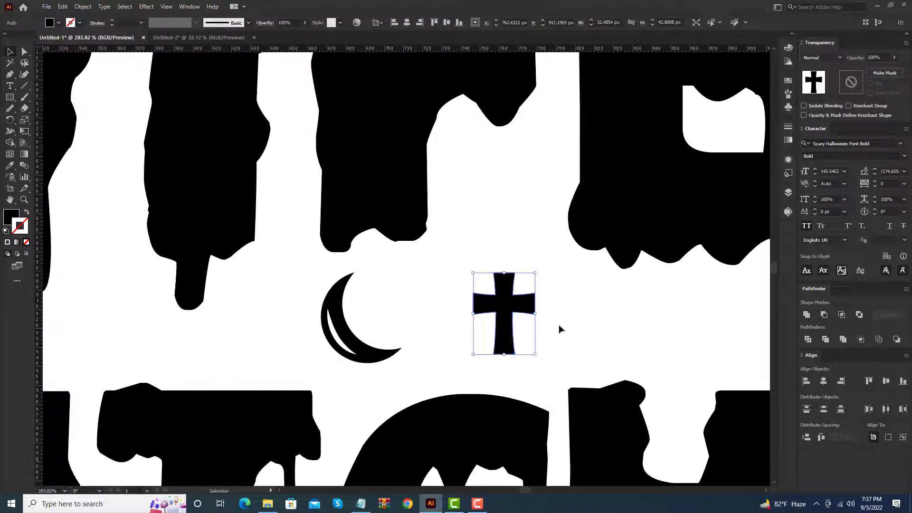
click(574, 311)
scroll(575, 311, down, 2)
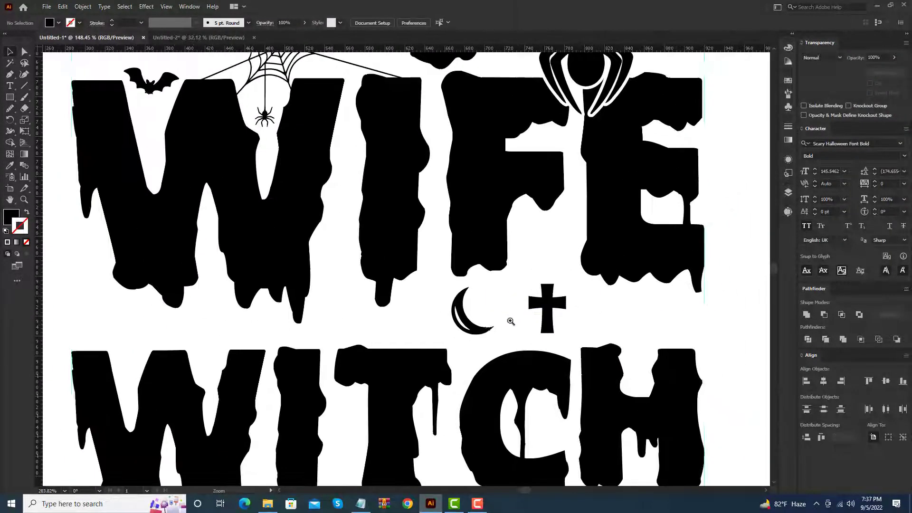
scroll(475, 294, down, 2)
scroll(512, 289, down, 3)
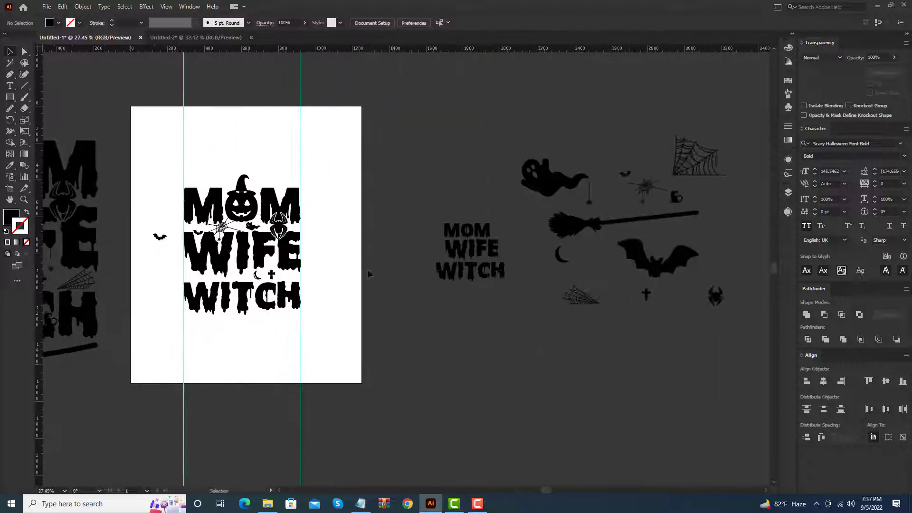
Bring the spider web from the spare artwork beside WITCH and nudge WITCH down slightly.
click(564, 301)
drag(281, 281, 281, 281)
scroll(204, 281, up, 3)
scroll(204, 280, up, 2)
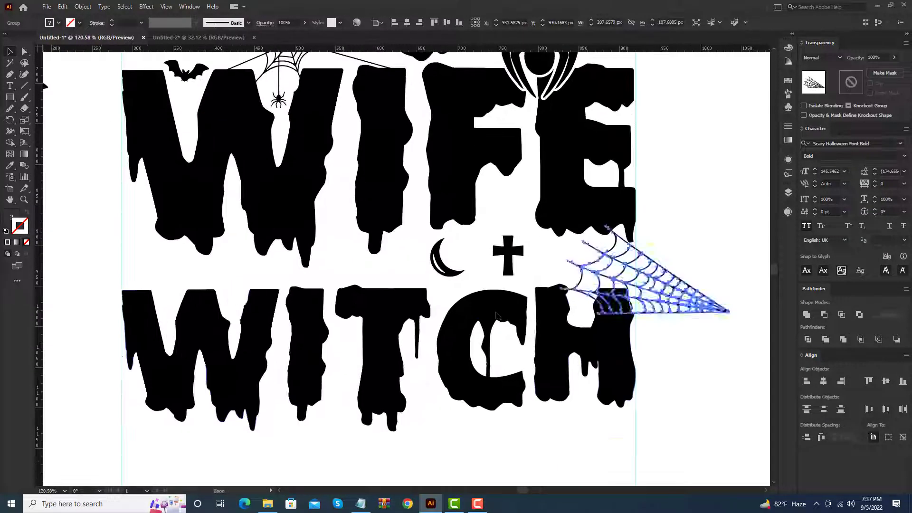
click(490, 314)
key(Down)
key(Down)
key(Down)
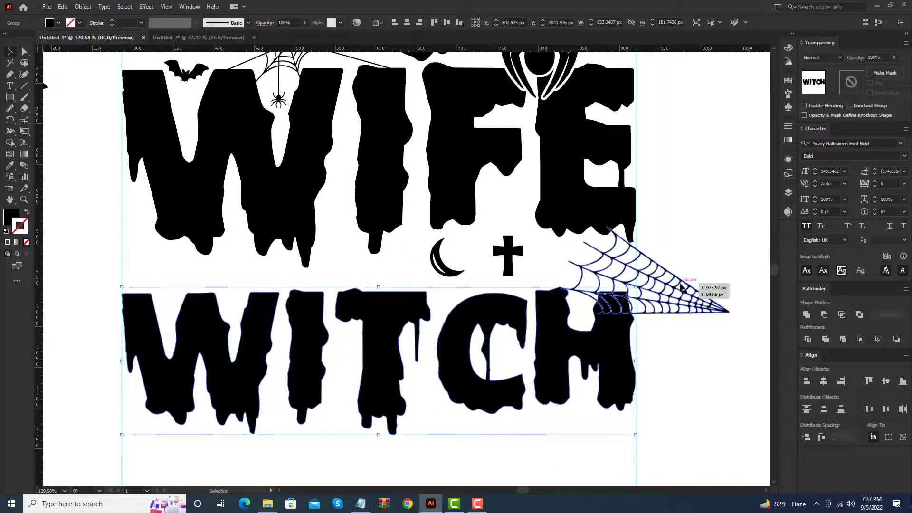
Fit the web at the left end under WIFE, widening it leftward and shortening its top.
mouse_move(682, 287)
mouse_down()
mouse_move(187, 259)
mouse_move(259, 281)
mouse_up()
scroll(338, 287, up, 2)
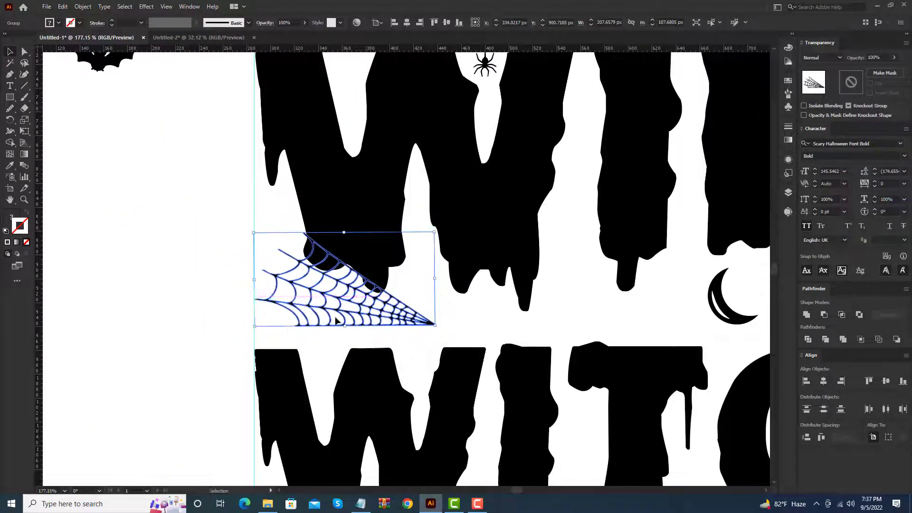
scroll(342, 310, up, 2)
drag(394, 309, 387, 329)
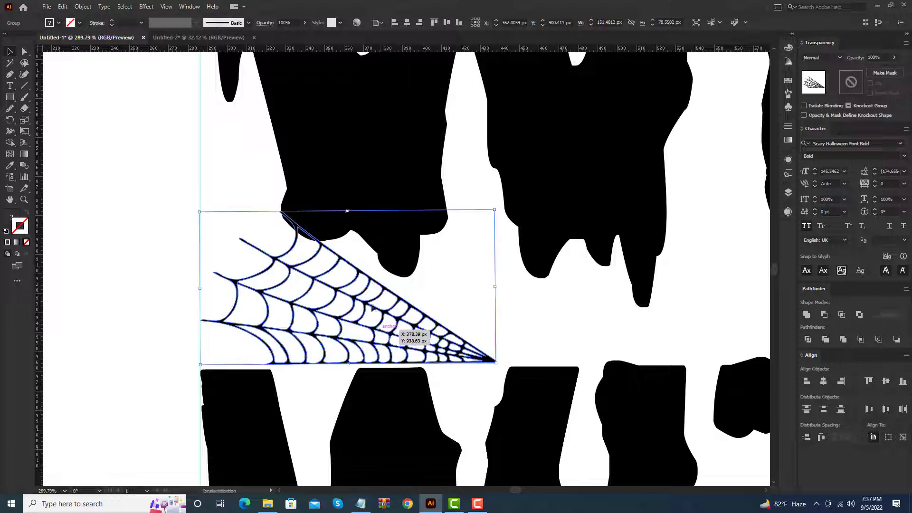
scroll(471, 294, down, 2)
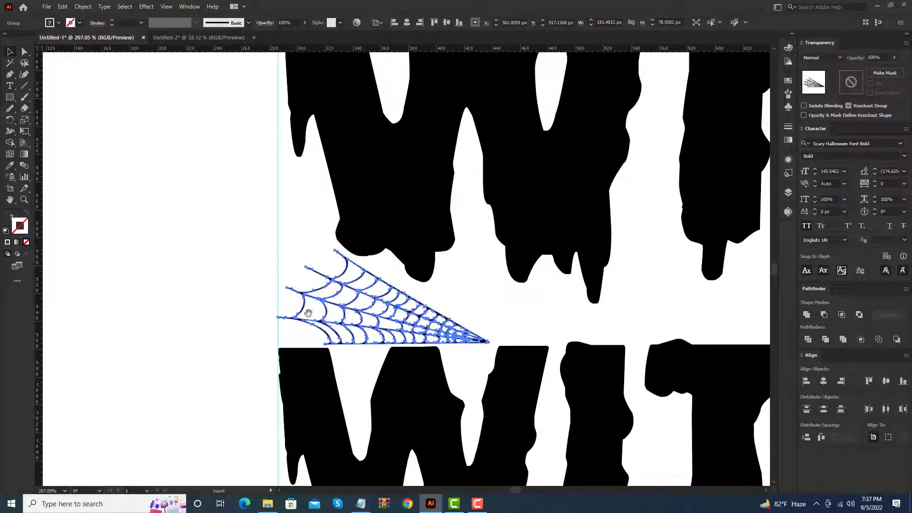
scroll(380, 304, up, 1)
drag(374, 325, 400, 323)
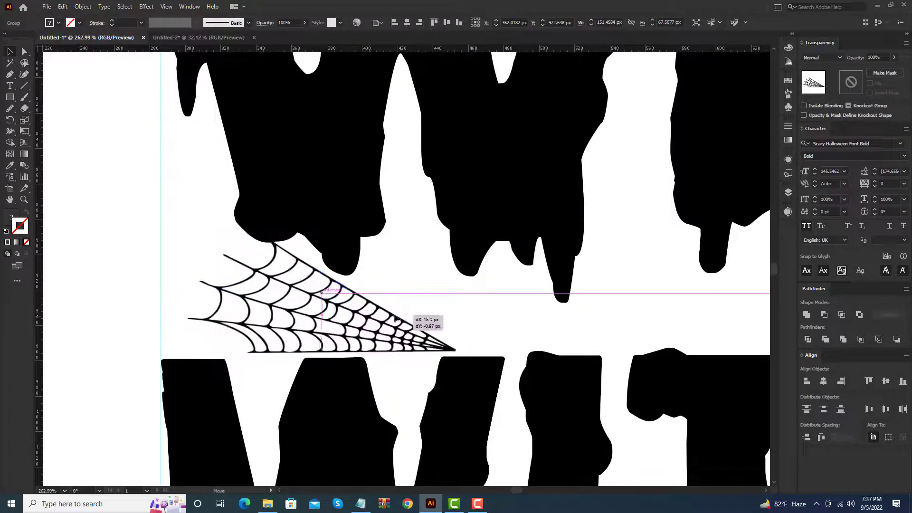
drag(187, 292, 161, 294)
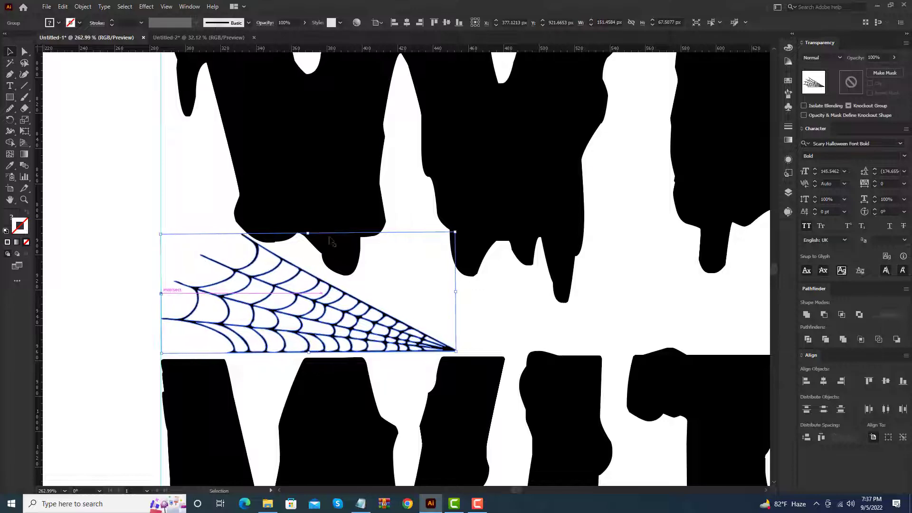
drag(306, 236, 307, 245)
scroll(361, 257, down, 3)
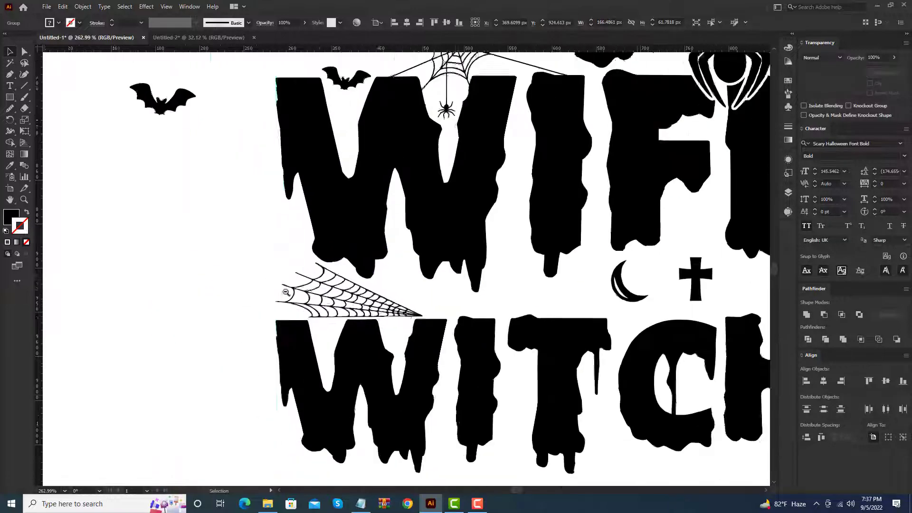
scroll(360, 301, down, 2)
scroll(359, 300, down, 3)
scroll(224, 273, up, 4)
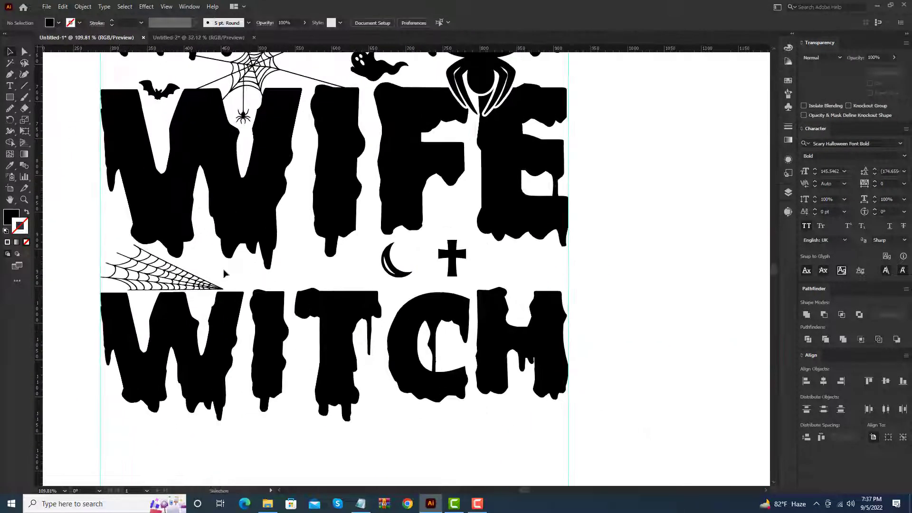
Reflect a copy of the spider web and place it at the right end beside the cross.
click(191, 273)
right_click(194, 275)
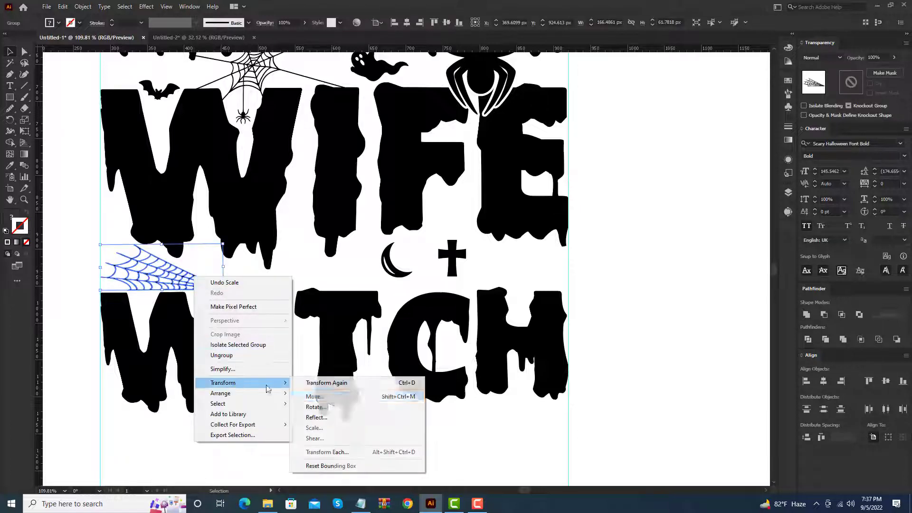
click(331, 418)
click(409, 312)
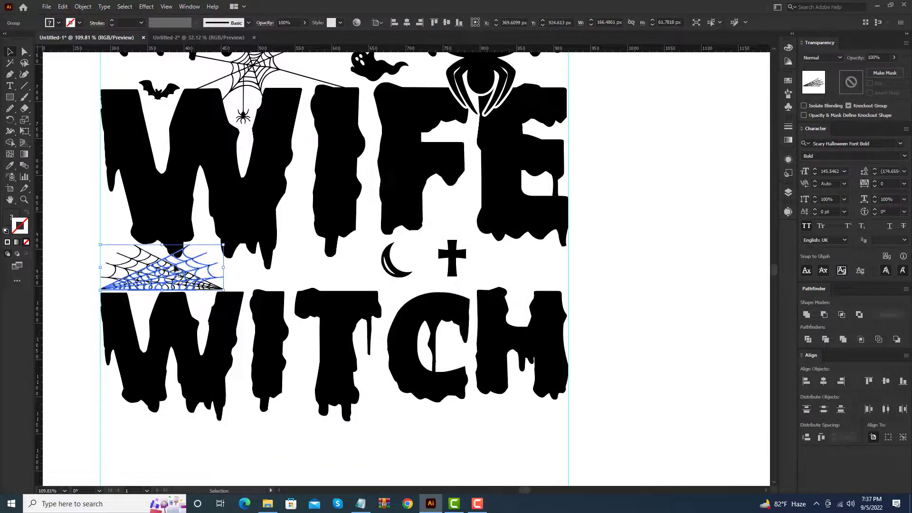
drag(175, 269, 521, 281)
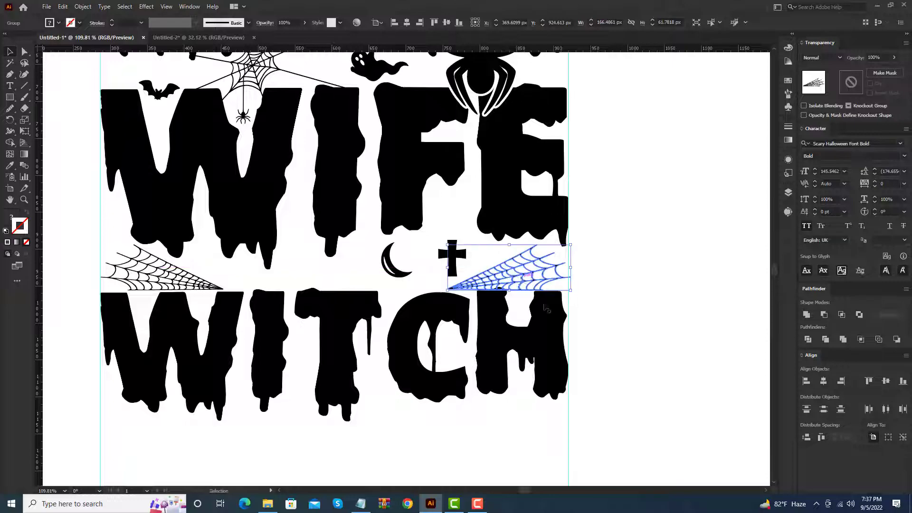
scroll(546, 308, up, 5)
scroll(597, 302, up, 3)
scroll(639, 268, up, 4)
drag(623, 281, 599, 280)
scroll(570, 299, down, 5)
scroll(476, 353, down, 3)
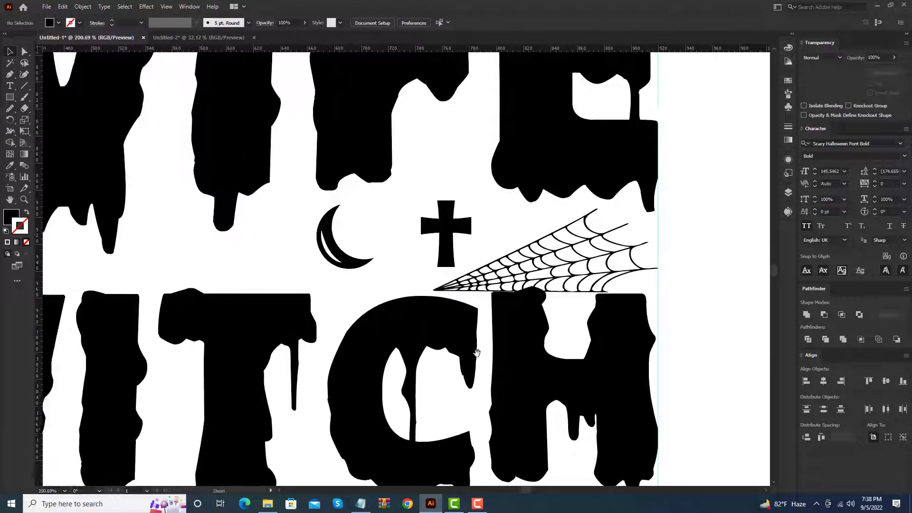
scroll(477, 352, down, 2)
Inside the WITCH group, shorten the H from its top and move the C down.
double_click(460, 318)
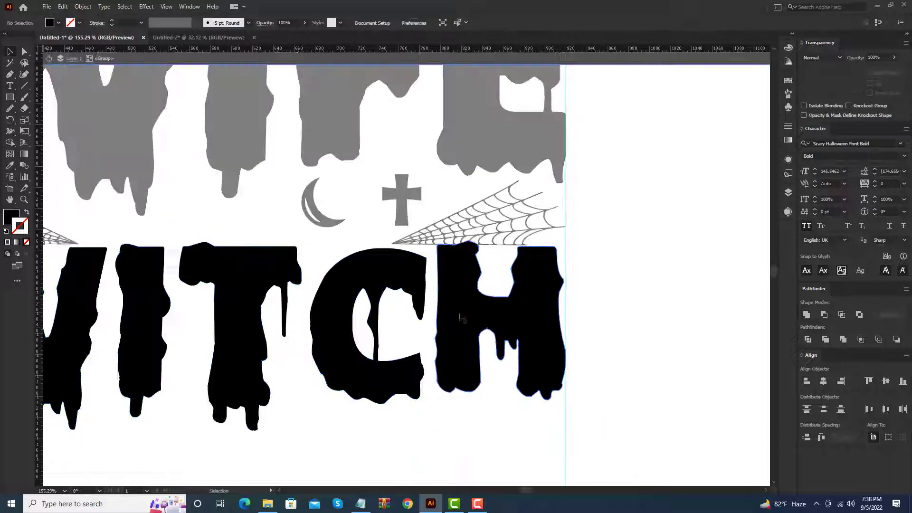
scroll(461, 318, up, 3)
click(529, 322)
drag(536, 229, 536, 242)
scroll(637, 295, down, 2)
scroll(585, 350, up, 1)
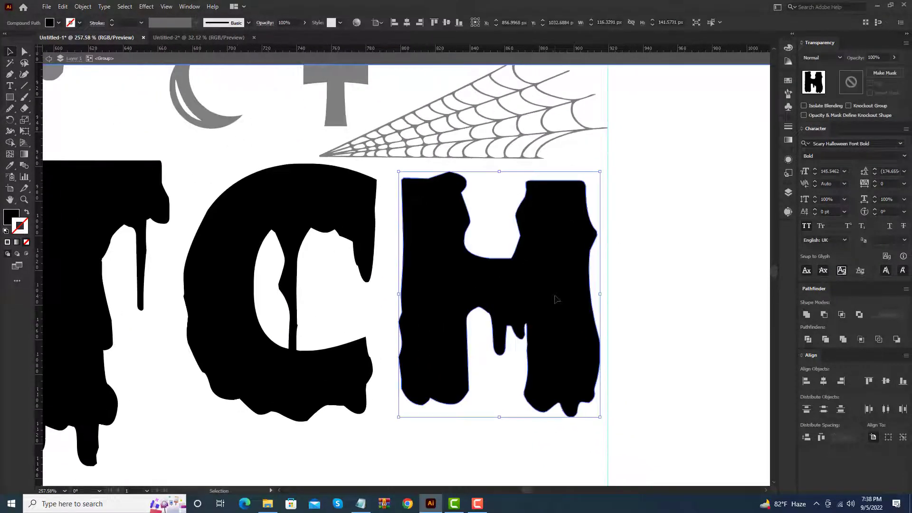
drag(269, 191, 267, 205)
scroll(398, 202, down, 3)
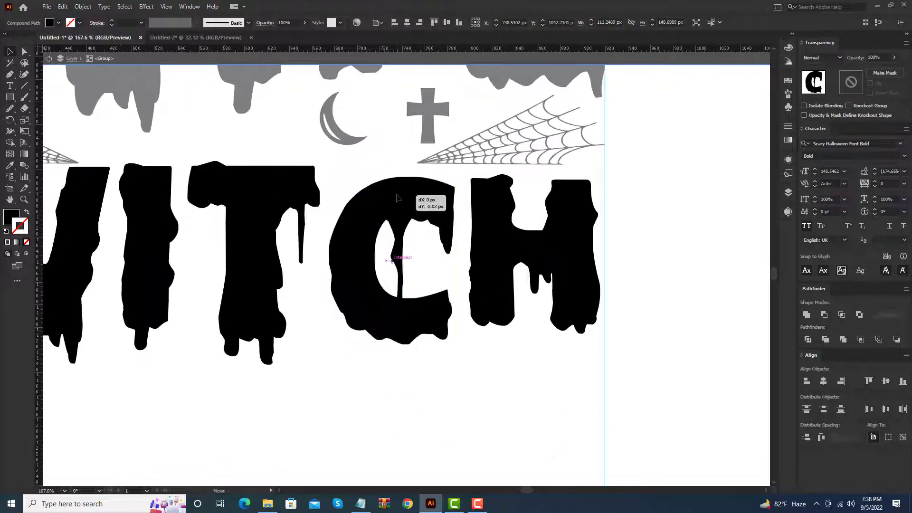
scroll(611, 215, down, 2)
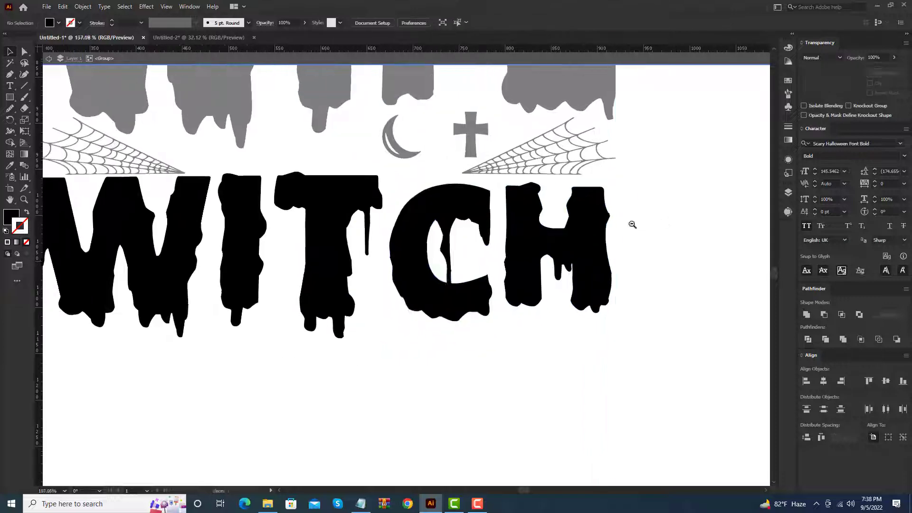
scroll(631, 224, down, 2)
click(553, 222)
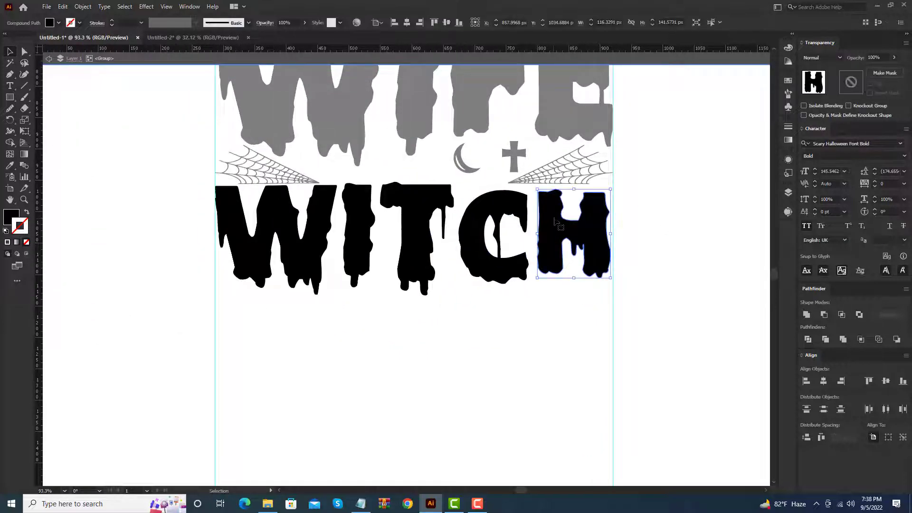
key(Escape)
Reposition the moon and shift the cross slightly left between WIFE and WITCH.
scroll(588, 320, up, 2)
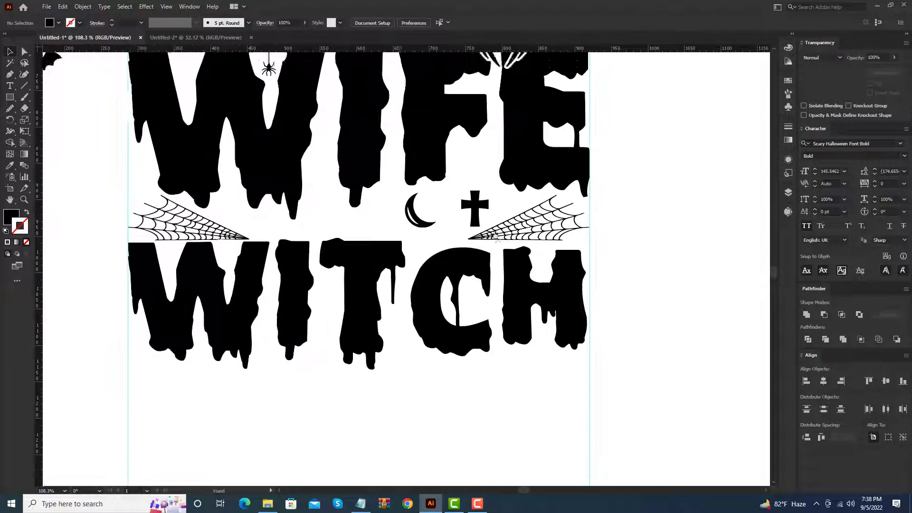
scroll(495, 239, up, 2)
scroll(496, 239, up, 1)
scroll(485, 242, down, 3)
scroll(476, 247, up, 3)
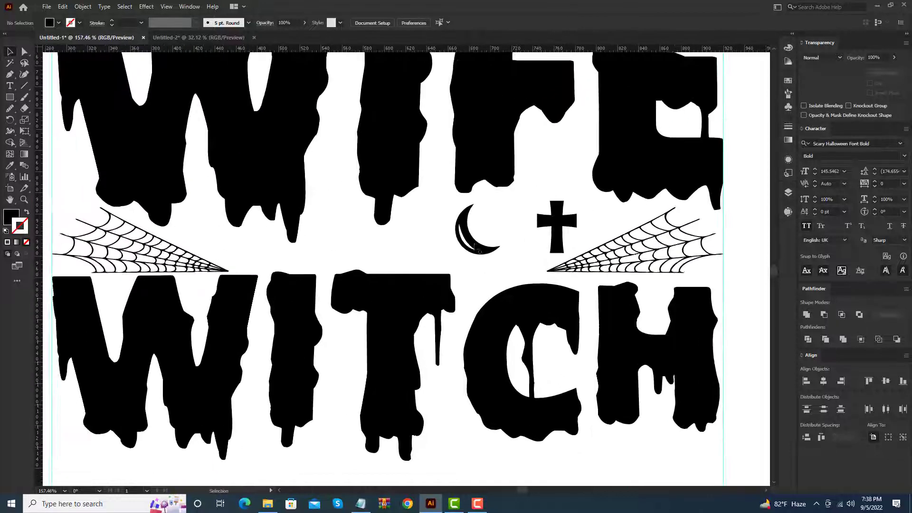
drag(402, 236, 402, 236)
drag(557, 226, 503, 230)
scroll(533, 255, up, 3)
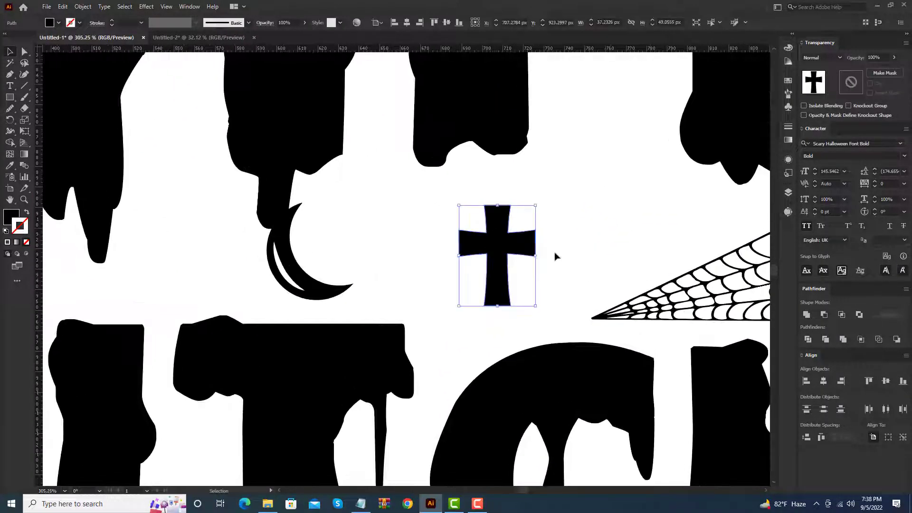
Shrink the moon between the spider webs.
click(563, 238)
scroll(563, 238, down, 5)
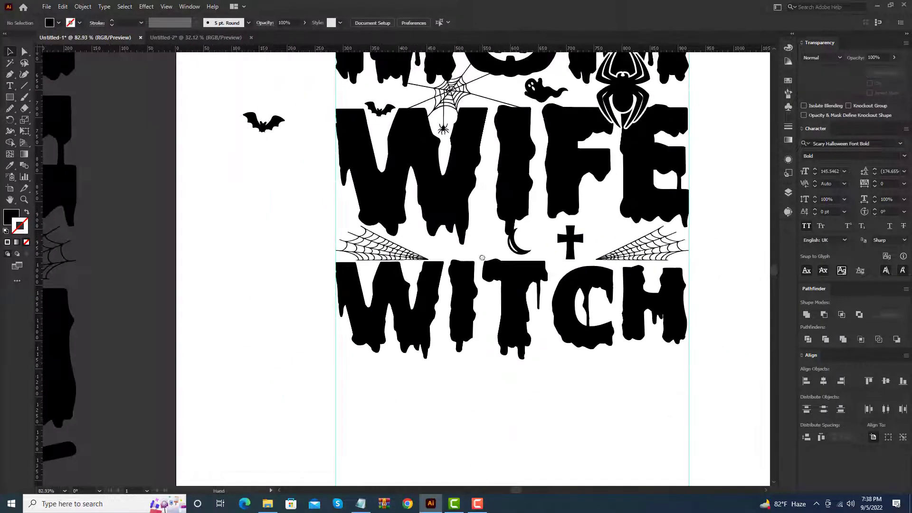
scroll(555, 294, up, 3)
scroll(555, 294, up, 2)
click(489, 266)
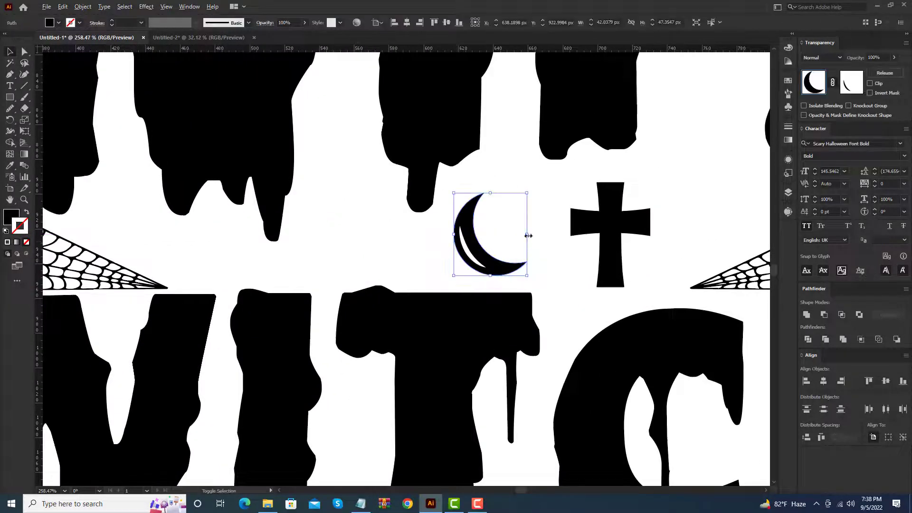
drag(519, 235, 518, 235)
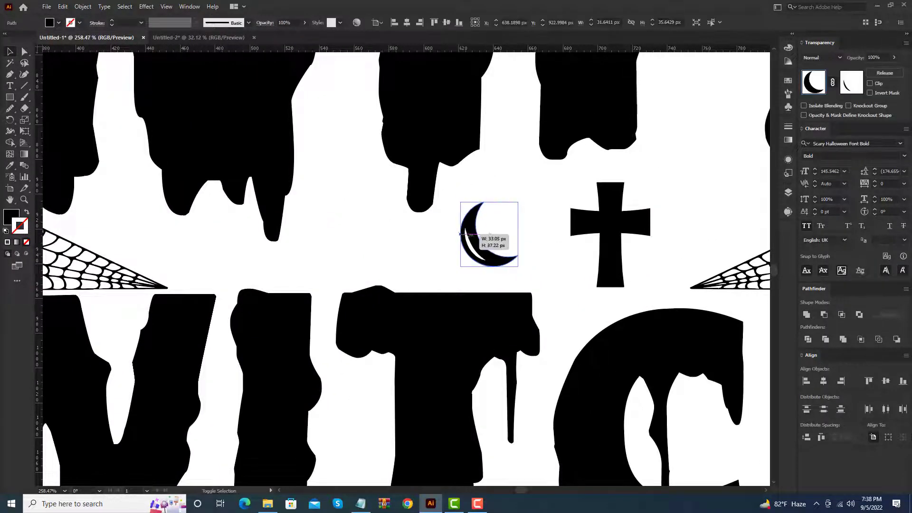
drag(460, 233, 460, 234)
scroll(540, 228, down, 3)
Make a reflected copy of the cross and scale it down smaller.
click(582, 221)
right_click(582, 221)
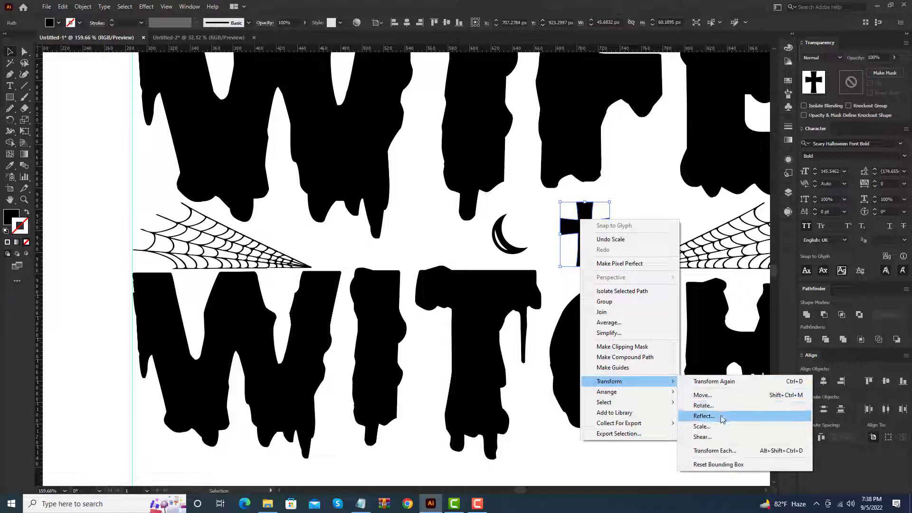
click(703, 416)
key(Return)
scroll(410, 214, up, 5)
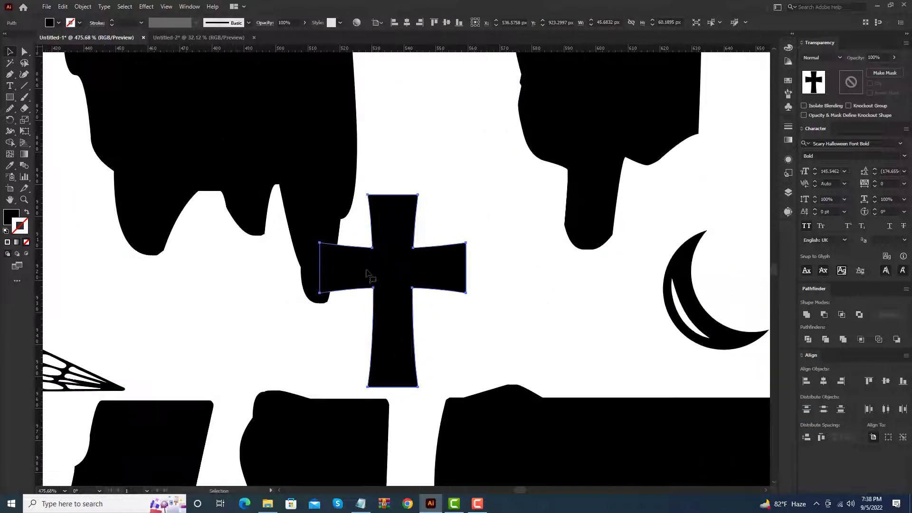
mouse_move(503, 193)
mouse_down()
mouse_move(432, 323)
mouse_move(446, 282)
mouse_up()
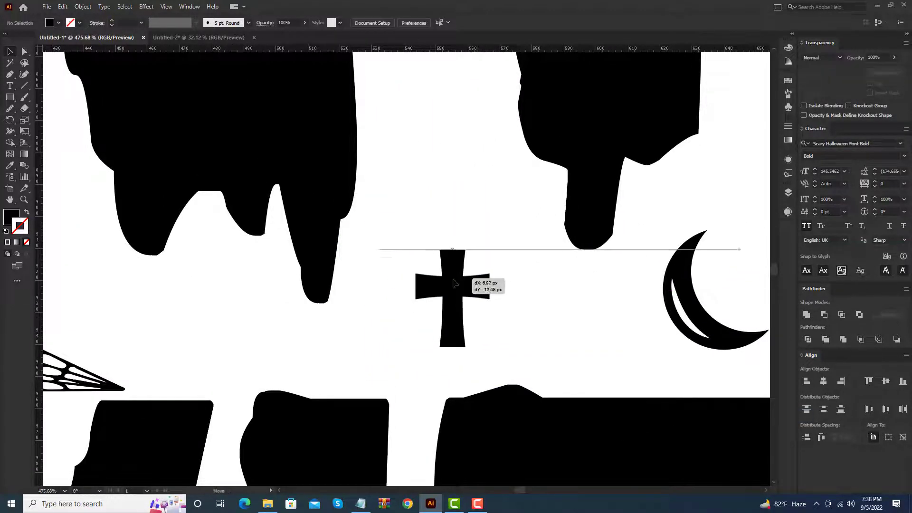
Nudge WITCH down, shift the webs, and centre the moon between the two crosses.
scroll(490, 294, down, 5)
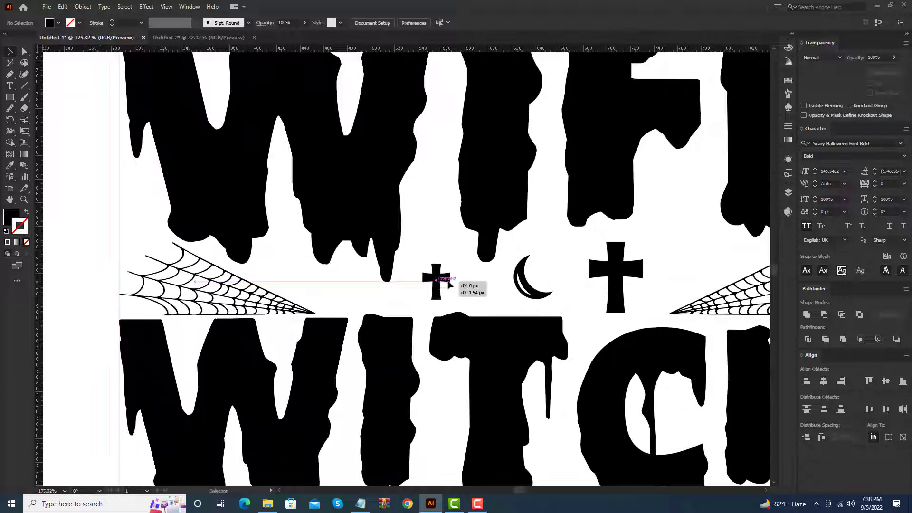
scroll(449, 284, down, 3)
scroll(523, 285, up, 2)
click(696, 281)
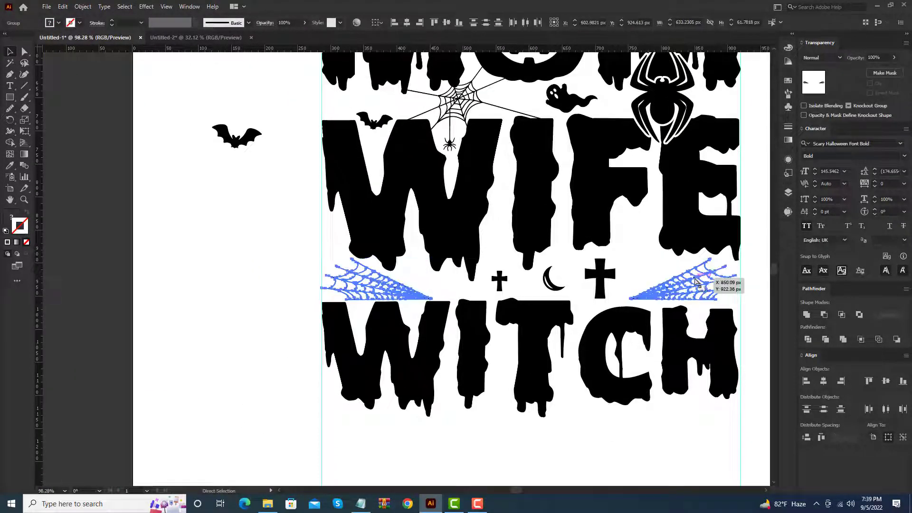
click(577, 327)
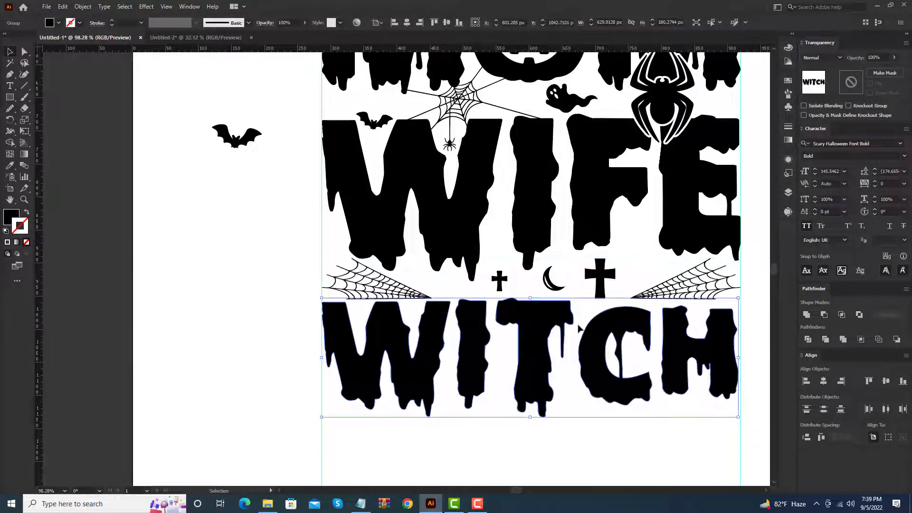
drag(578, 328, 577, 330)
mouse_move(306, 294)
mouse_down()
mouse_move(418, 297)
mouse_move(433, 314)
mouse_up()
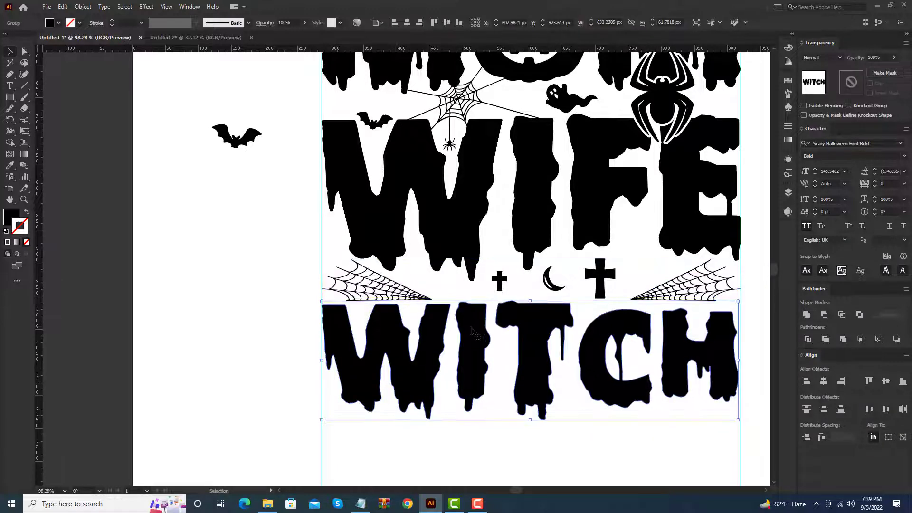
click(510, 323)
click(572, 291)
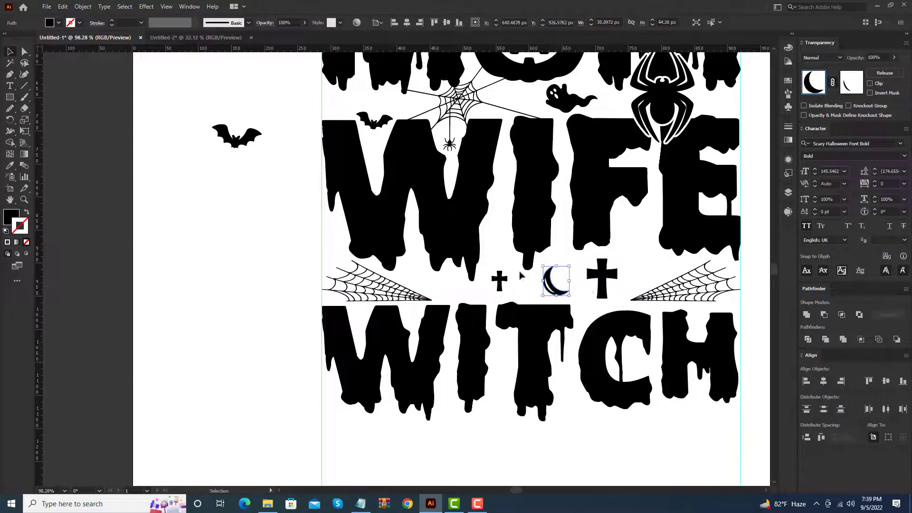
drag(543, 280, 541, 281)
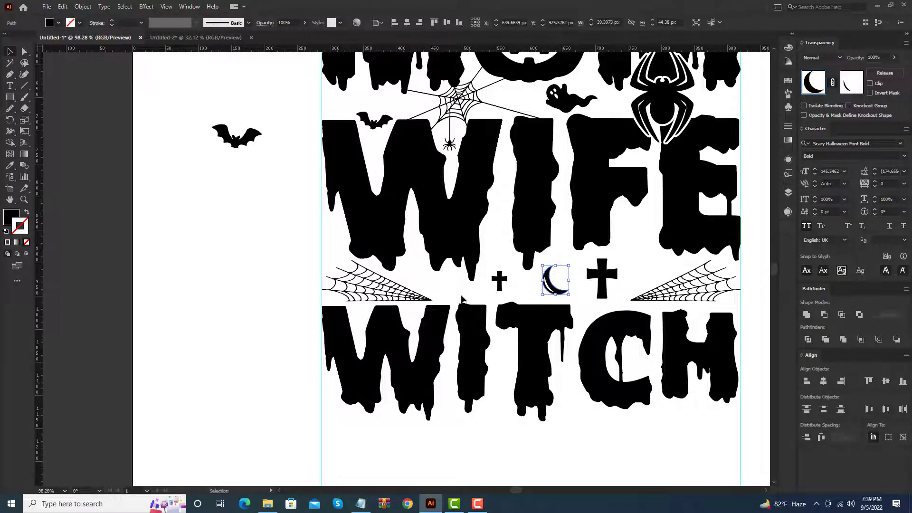
key(ctrl+alt+0)
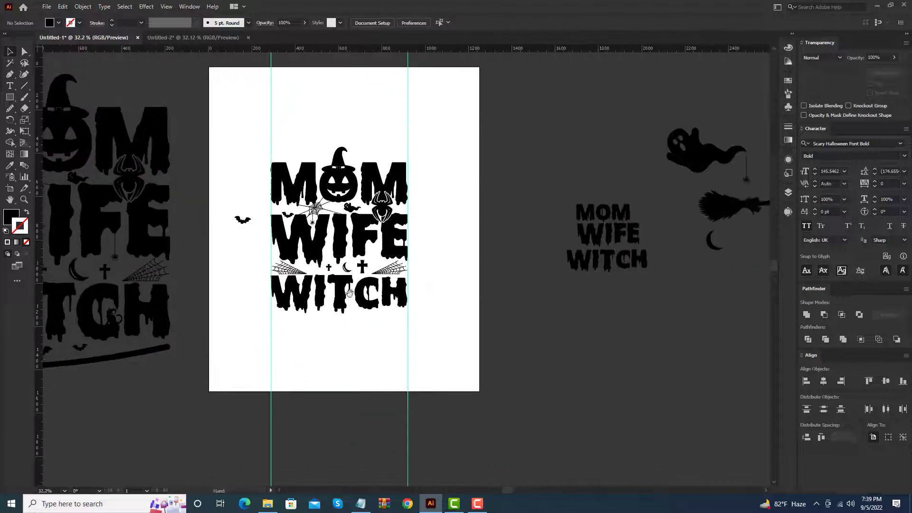
Place the broom under WITCH and stretch it between the left and right guides.
scroll(349, 293, down, 1)
drag(565, 236, 212, 313)
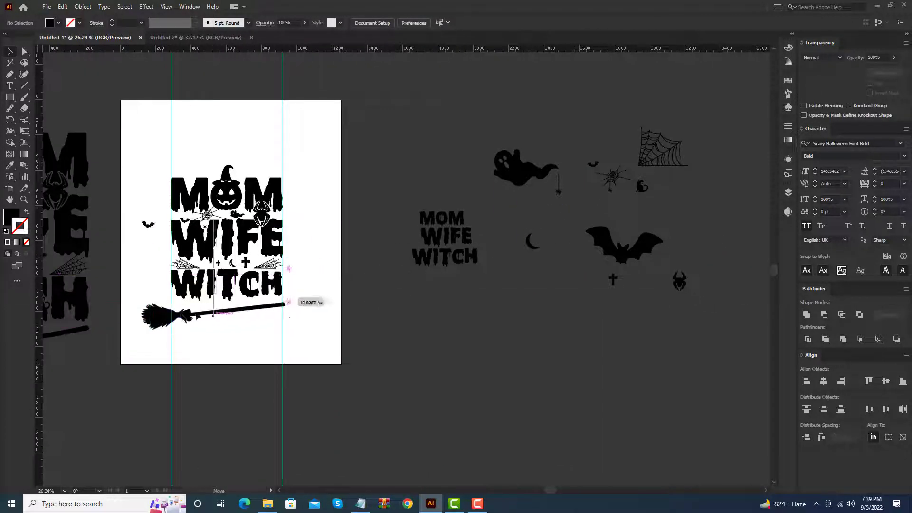
scroll(212, 313, up, 5)
scroll(213, 314, up, 1)
drag(507, 314, 507, 317)
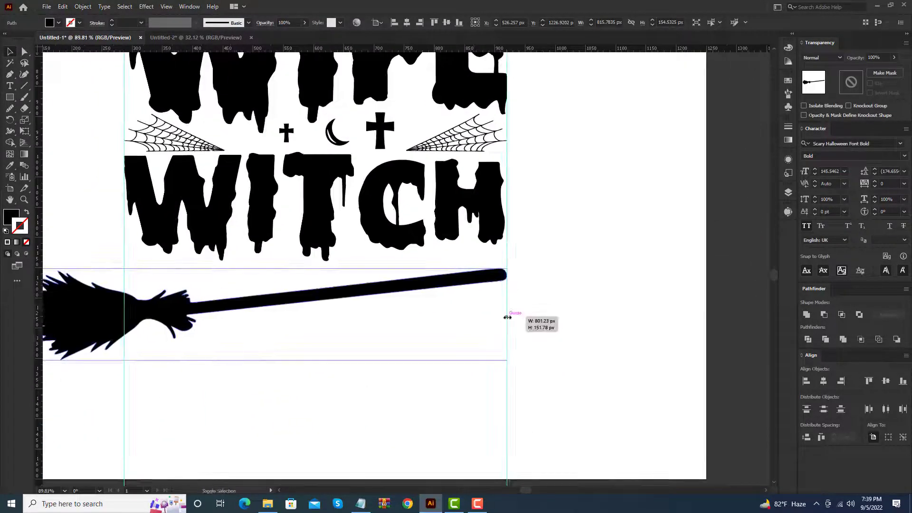
drag(285, 317, 469, 295)
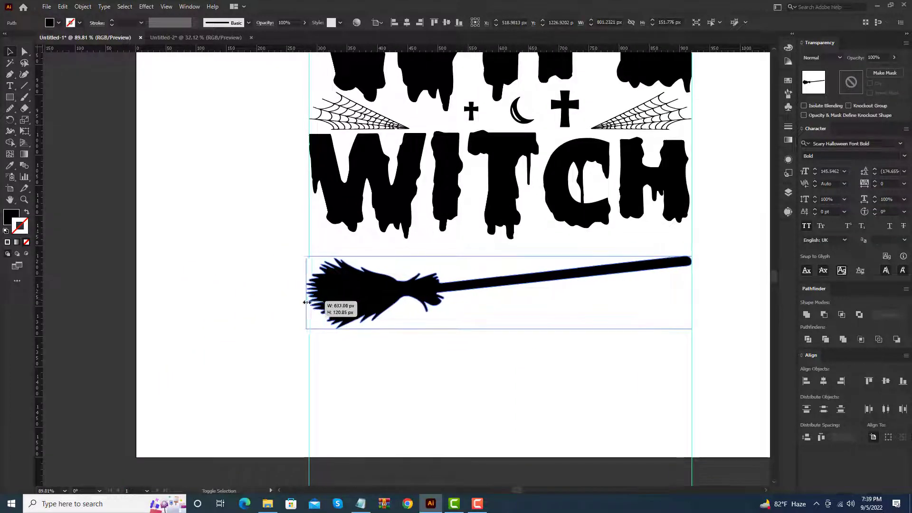
drag(205, 294, 307, 293)
scroll(457, 272, right, 2)
scroll(458, 273, up, 2)
drag(458, 272, 402, 271)
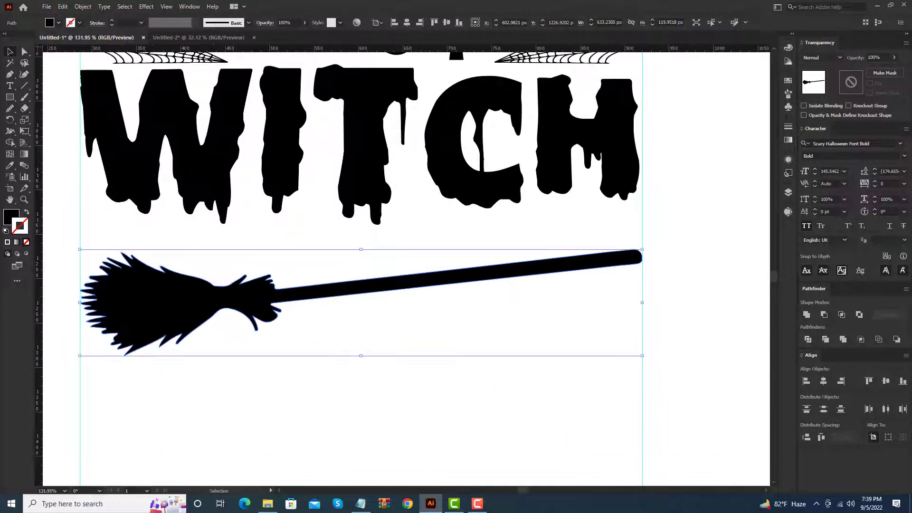
Bend the broom with an Arch warp, expand its appearance, and move it up toward WITCH.
click(146, 7)
mouse_move(158, 129)
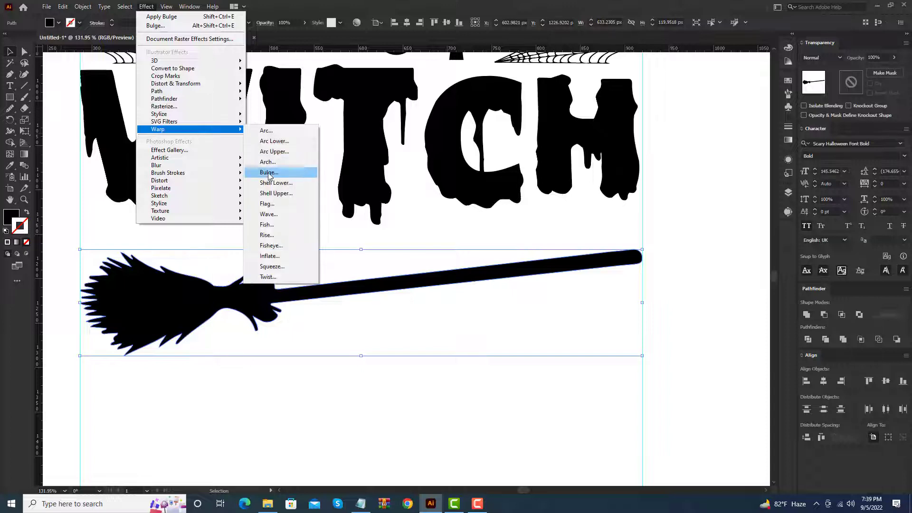
click(277, 162)
drag(138, 199, 665, 231)
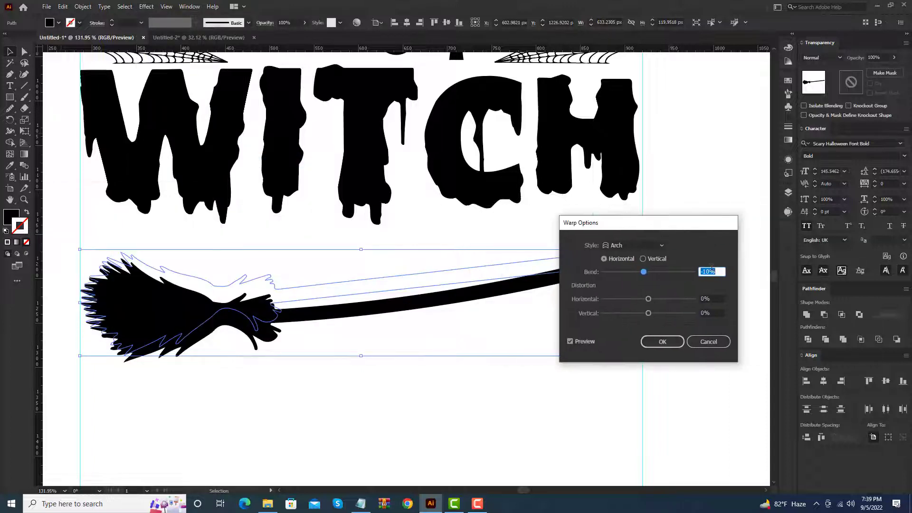
click(670, 341)
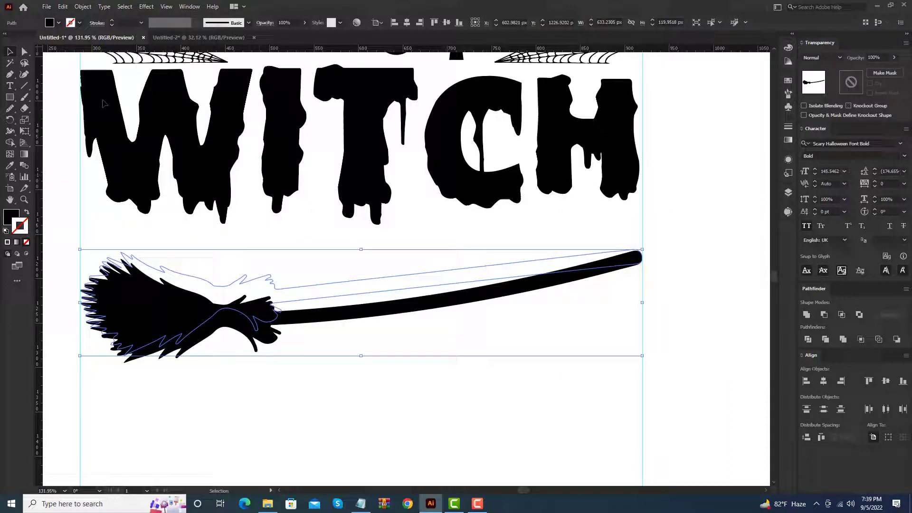
click(83, 6)
click(122, 127)
drag(550, 301, 458, 295)
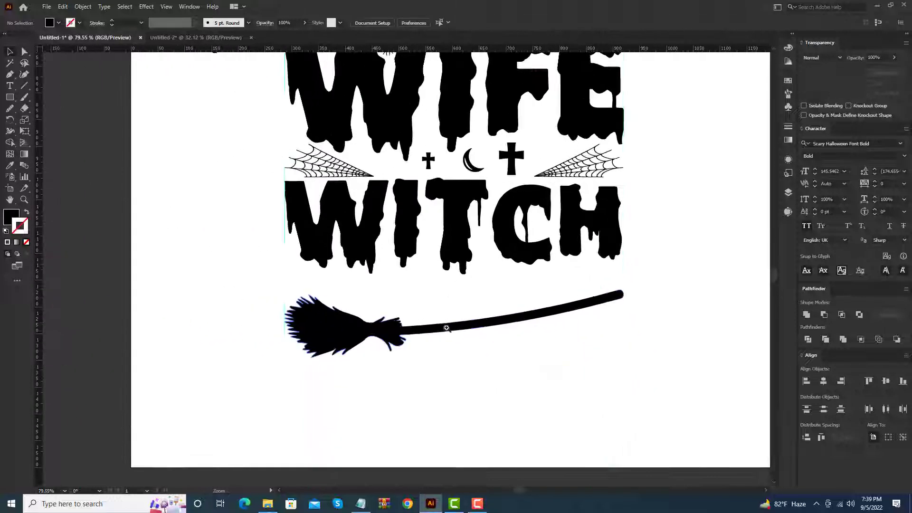
drag(634, 285, 648, 267)
Drop a bat onto the design and shrink it to sit above the broom.
alt+click(584, 277)
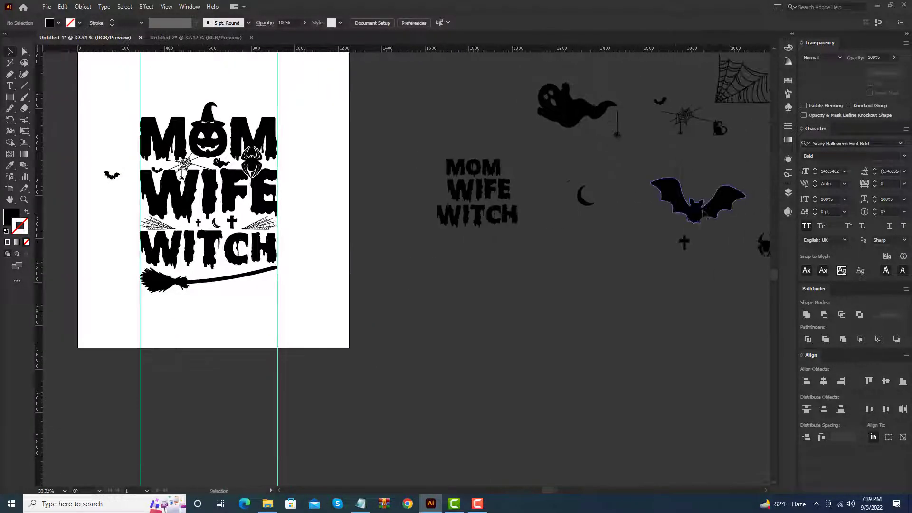
drag(699, 198, 242, 246)
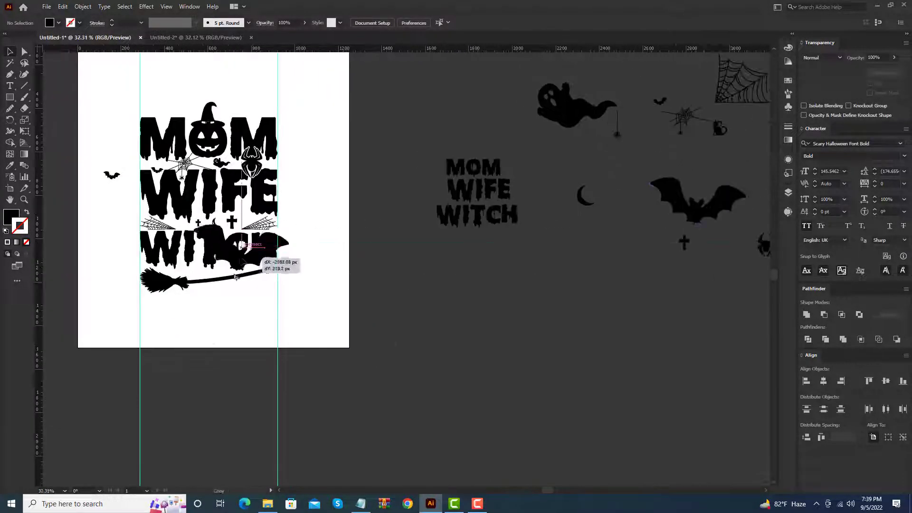
scroll(241, 246, up, 5)
drag(732, 264, 456, 294)
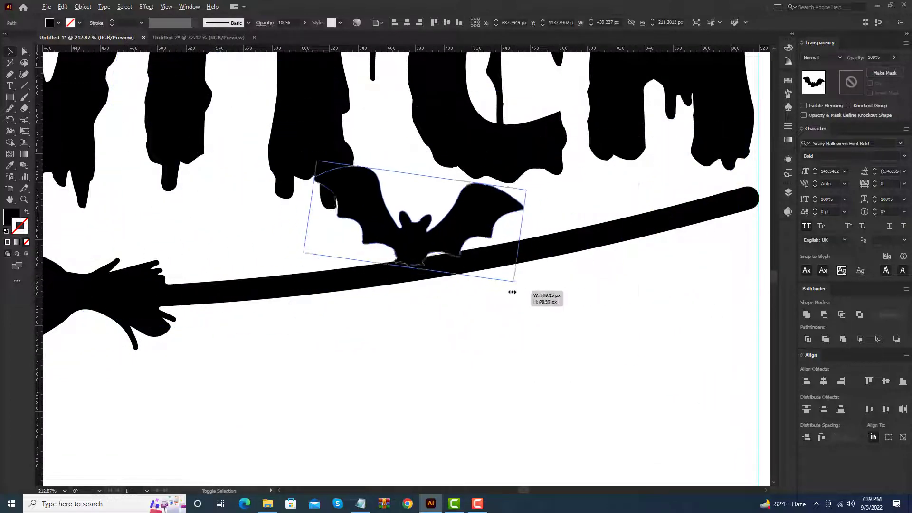
mouse_move(432, 223)
mouse_down()
mouse_move(261, 252)
mouse_move(241, 246)
mouse_up()
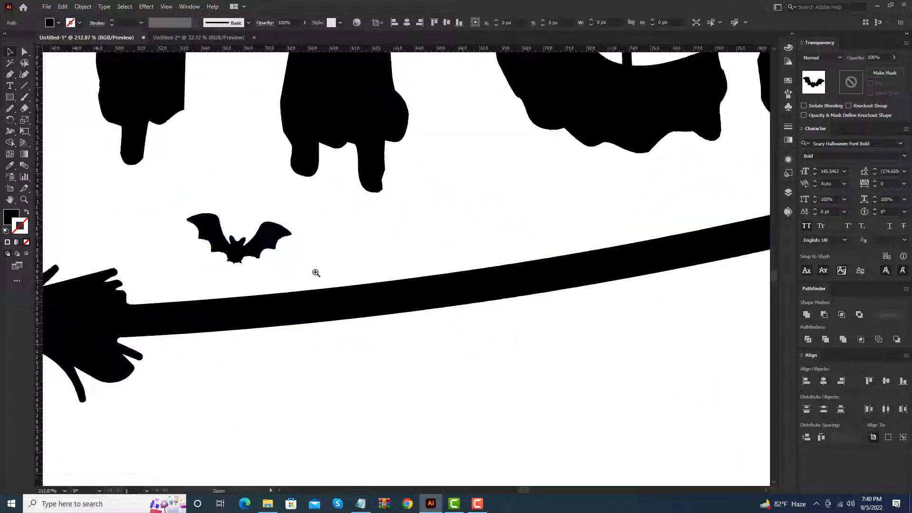
scroll(315, 271, up, 3)
scroll(328, 256, down, 3)
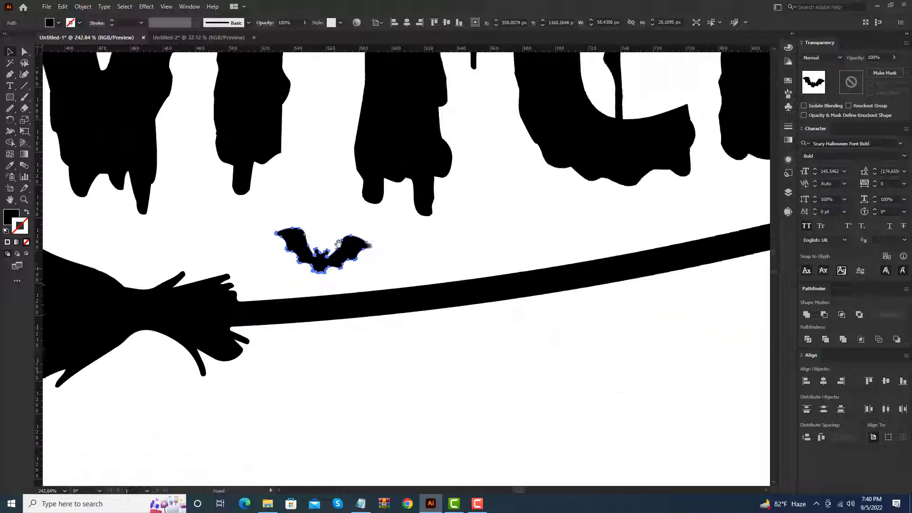
scroll(327, 256, up, 1)
Duplicate the small bat and place the copy to the right.
right_click(349, 258)
click(465, 432)
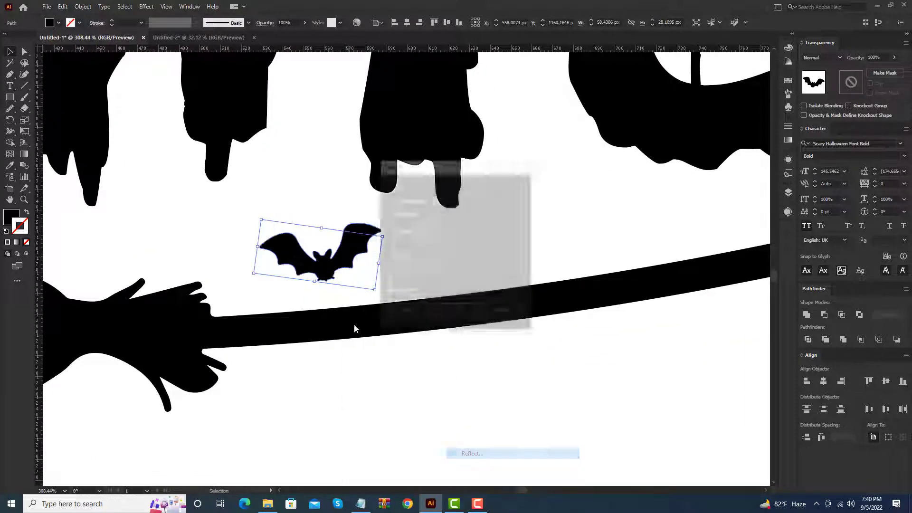
key(Escape)
drag(370, 265, 477, 265)
scroll(477, 265, up, 2)
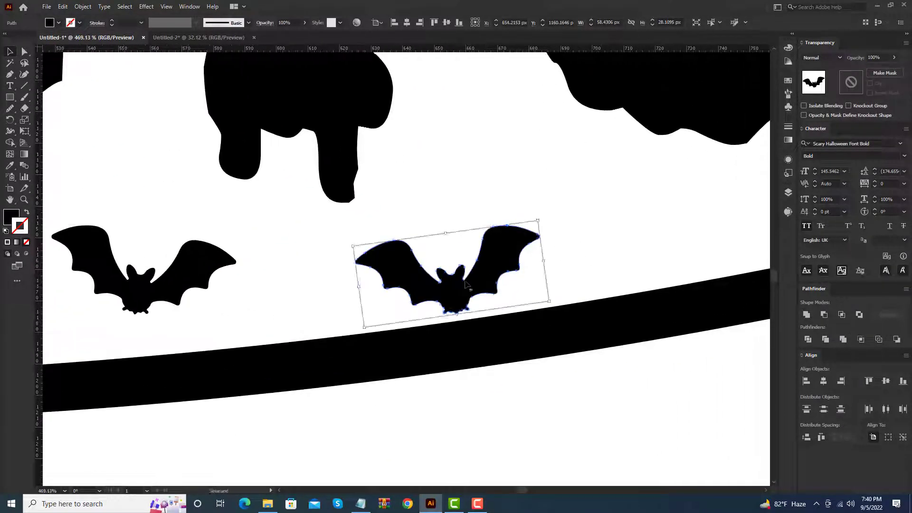
click(482, 266)
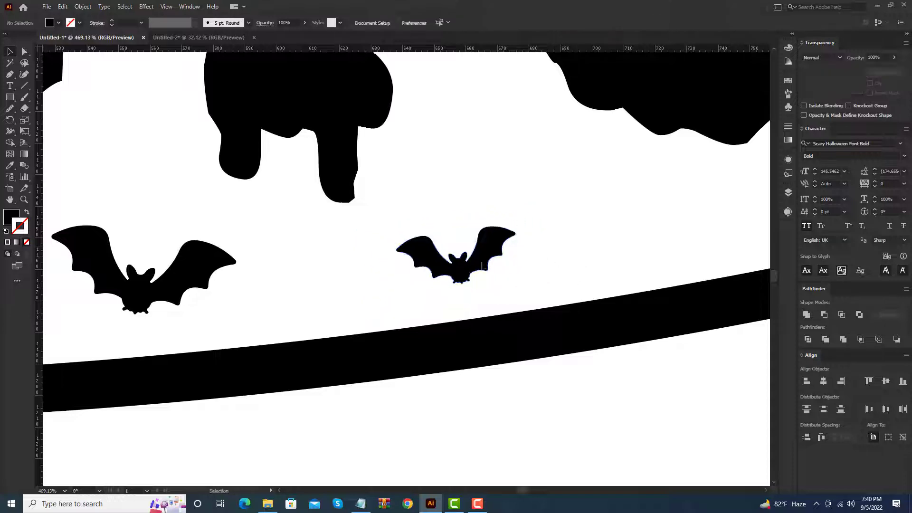
Raise the small left cross slightly to line up with the row.
scroll(544, 254, down, 5)
scroll(513, 243, down, 3)
scroll(470, 228, down, 2)
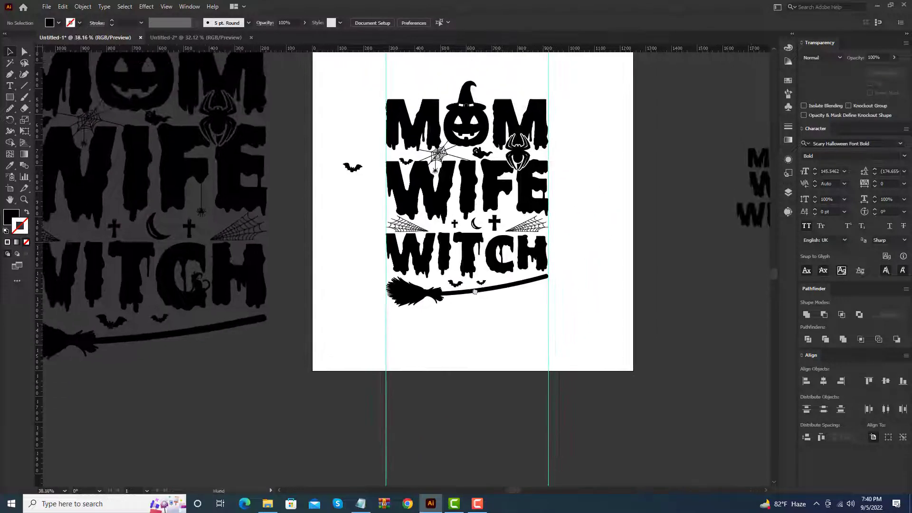
scroll(460, 224, up, 2)
scroll(460, 225, up, 1)
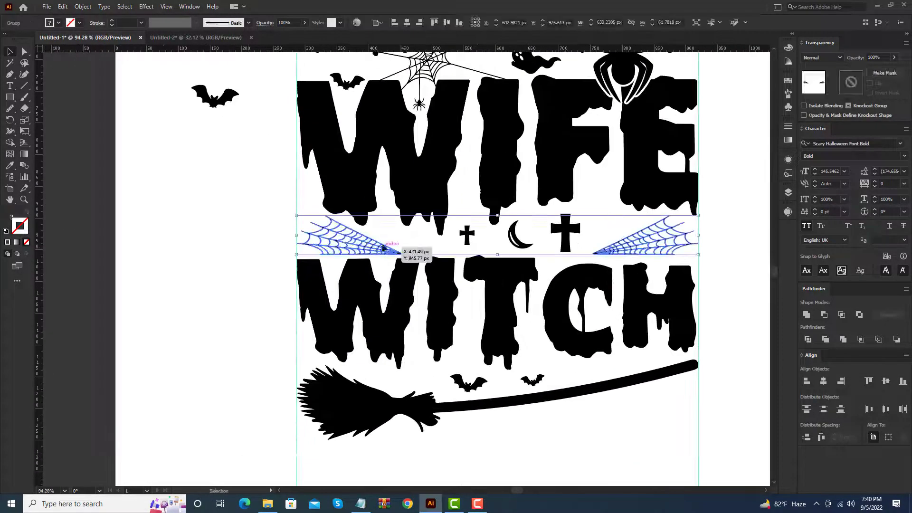
click(391, 247)
click(428, 242)
scroll(468, 235, up, 2)
drag(471, 234, 471, 231)
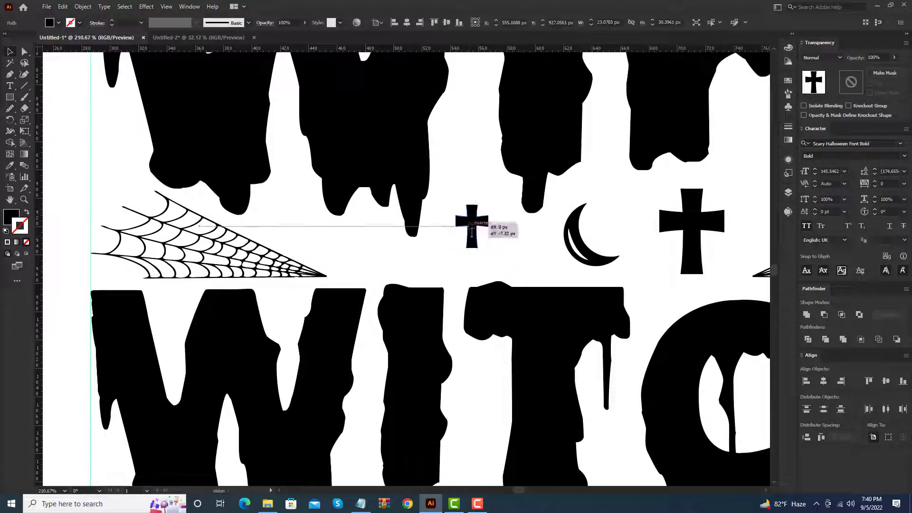
scroll(473, 264, down, 3)
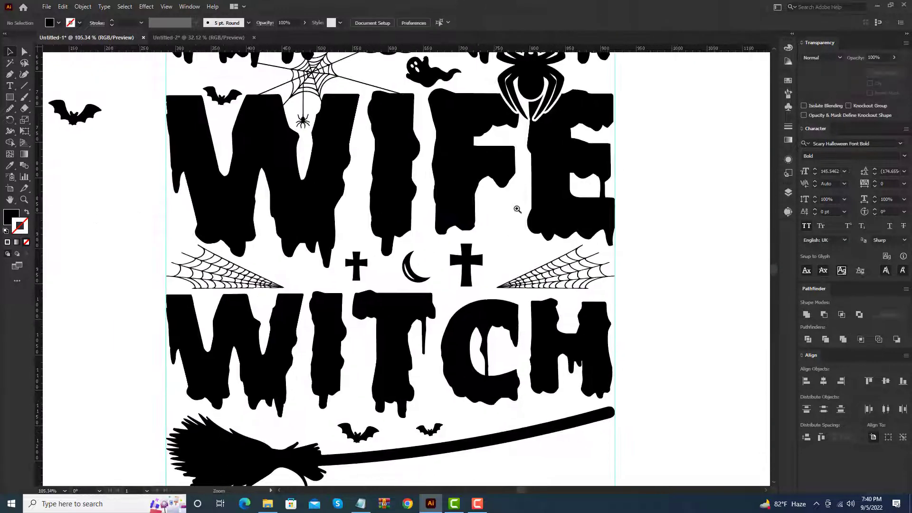
scroll(499, 237, down, 1)
scroll(523, 215, down, 1)
scroll(523, 214, down, 2)
Move the hanging spider up and left beneath WIFE.
scroll(504, 189, right, 3)
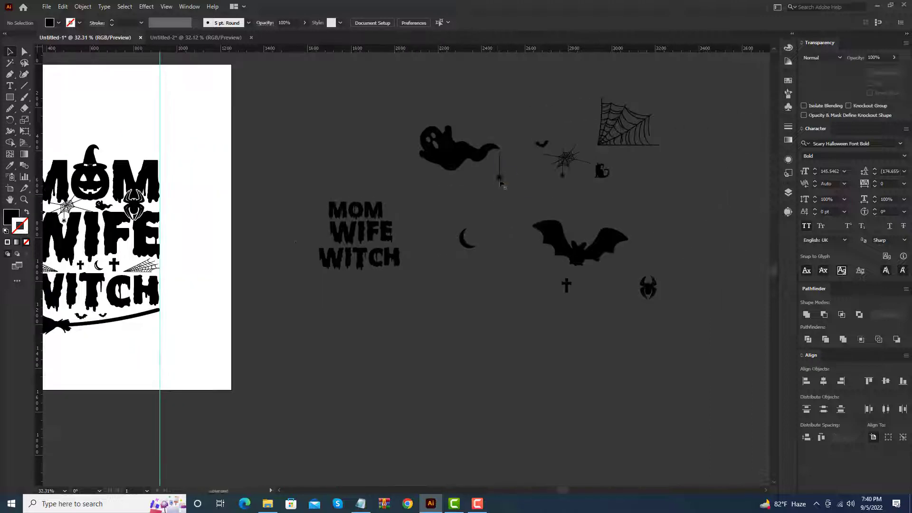
drag(131, 261, 131, 261)
scroll(427, 304, up, 3)
scroll(427, 304, up, 5)
scroll(418, 332, up, 3)
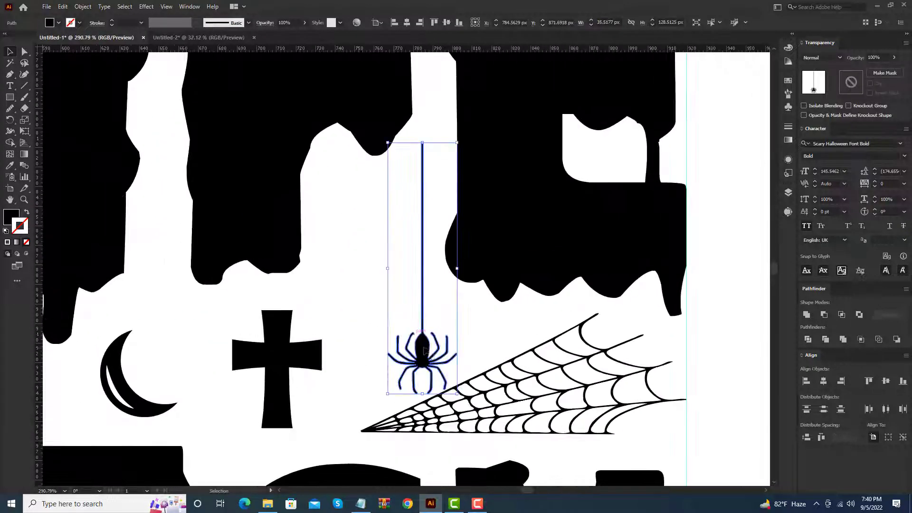
drag(412, 328, 378, 270)
scroll(418, 257, down, 2)
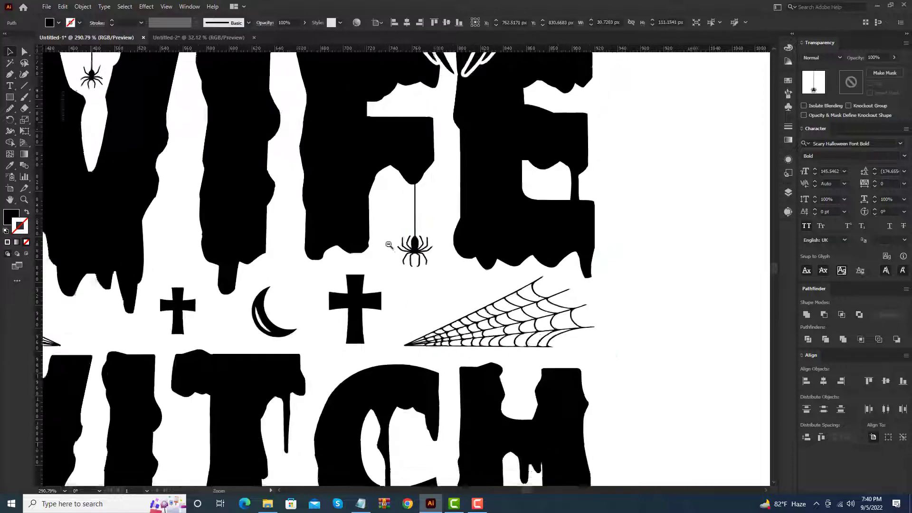
scroll(427, 238, down, 2)
scroll(442, 233, down, 2)
scroll(436, 239, up, 5)
scroll(445, 208, up, 4)
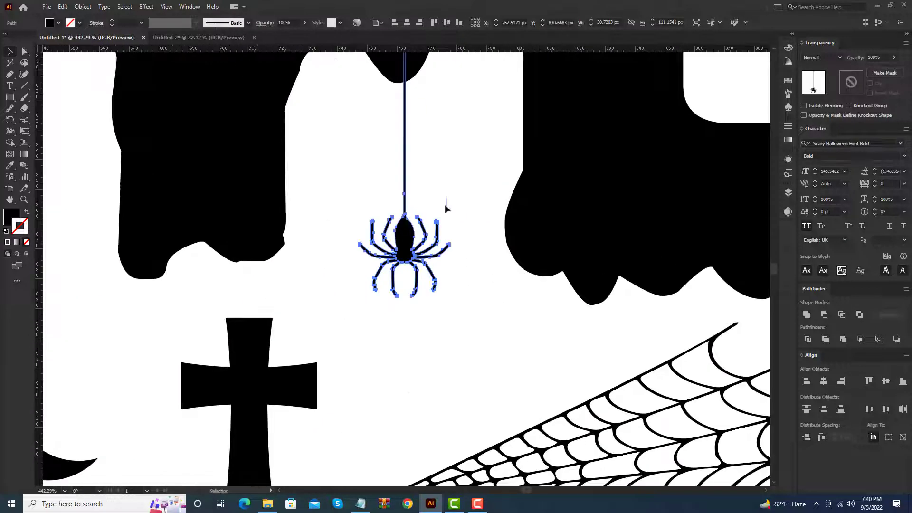
Resize the hanging spider.
click(456, 143)
scroll(456, 143, down, 5)
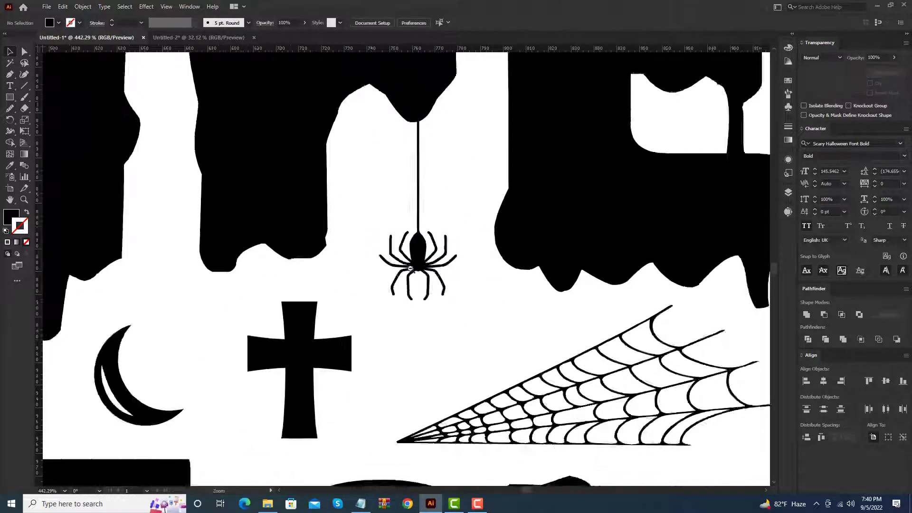
click(443, 267)
drag(438, 289, 437, 290)
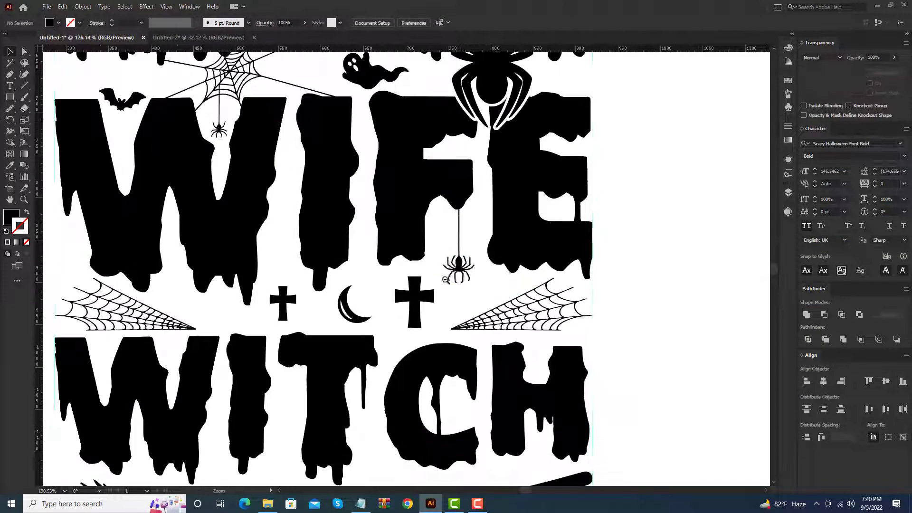
scroll(558, 267, down, 5)
scroll(558, 266, down, 2)
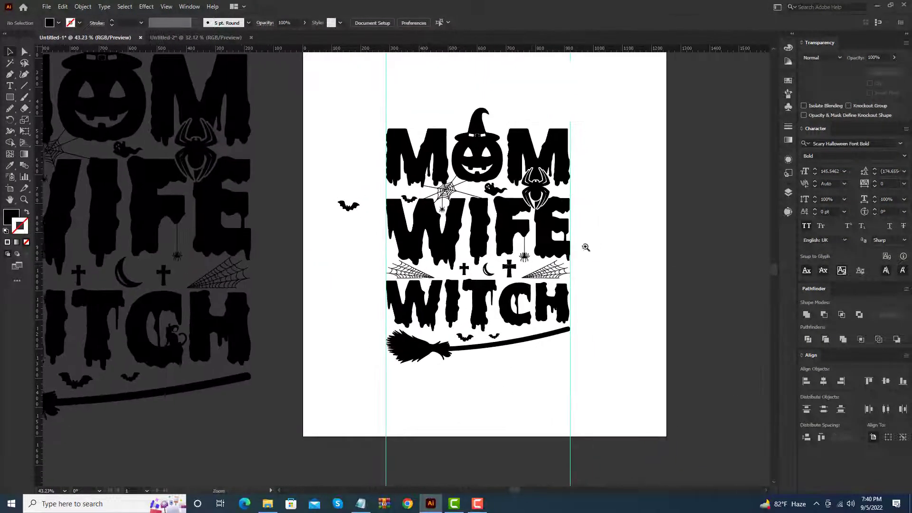
scroll(584, 247, down, 1)
scroll(623, 236, down, 1)
scroll(579, 300, up, 3)
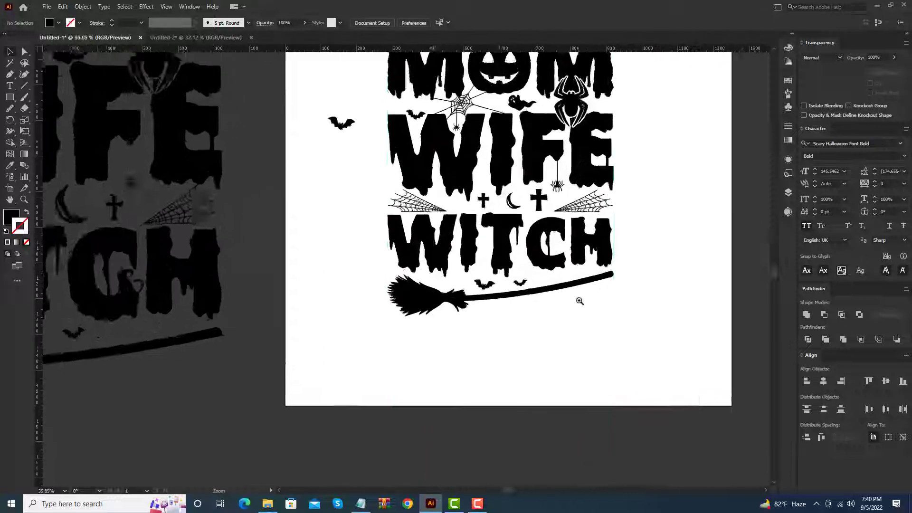
scroll(485, 290, up, 1)
Position the bat over the broom handle and stretch the small right bat wider.
drag(479, 282, 478, 282)
scroll(470, 281, up, 1)
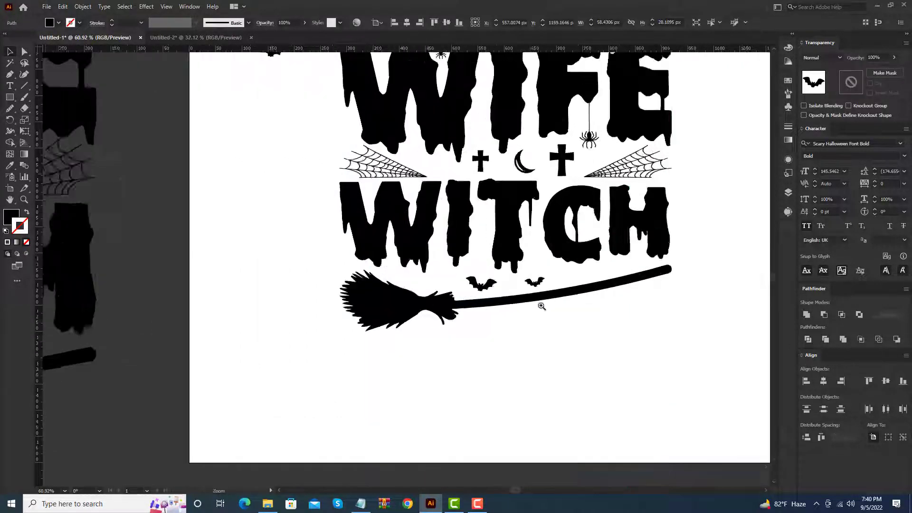
scroll(458, 280, up, 3)
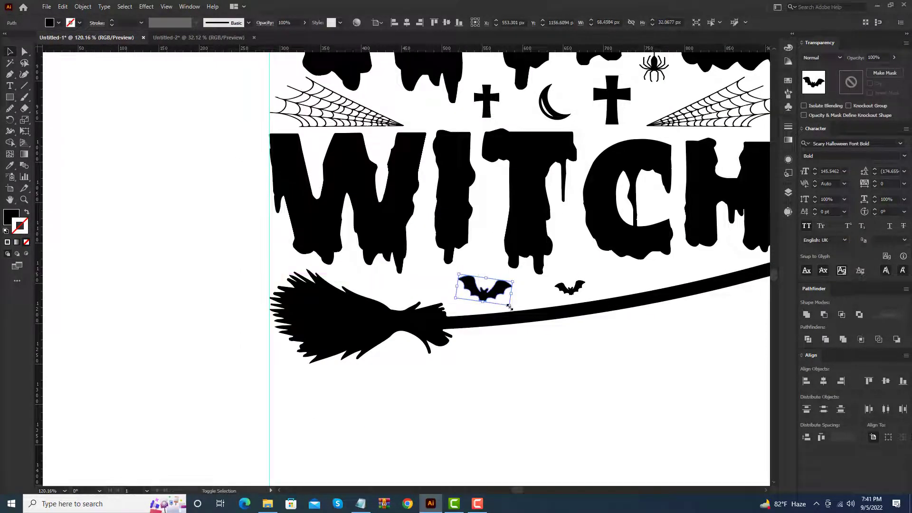
click(545, 331)
scroll(565, 290, up, 3)
click(595, 290)
drag(596, 284, 612, 284)
click(595, 291)
Select the entire MOM WIFE WITCH design for expanding via the Object menu.
scroll(594, 286, down, 5)
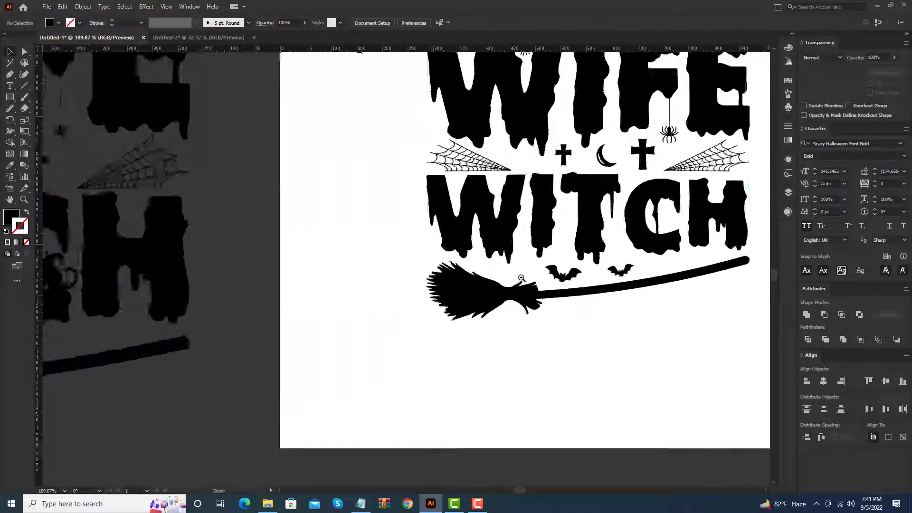
scroll(570, 290, down, 2)
scroll(556, 292, down, 2)
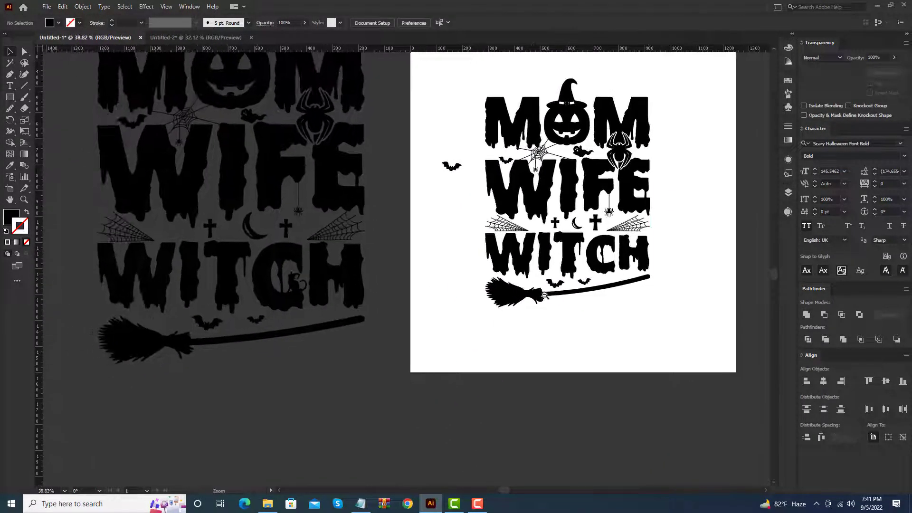
scroll(537, 299, down, 1)
scroll(518, 303, down, 1)
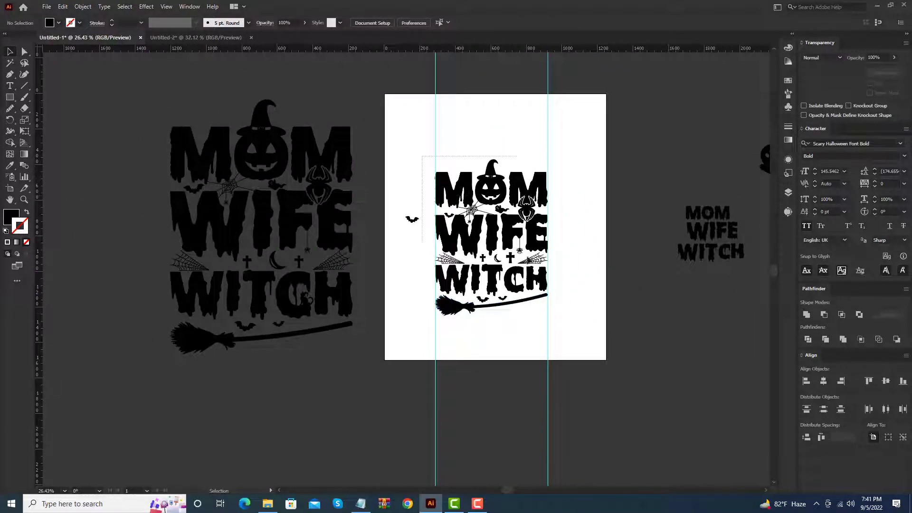
drag(518, 242, 574, 343)
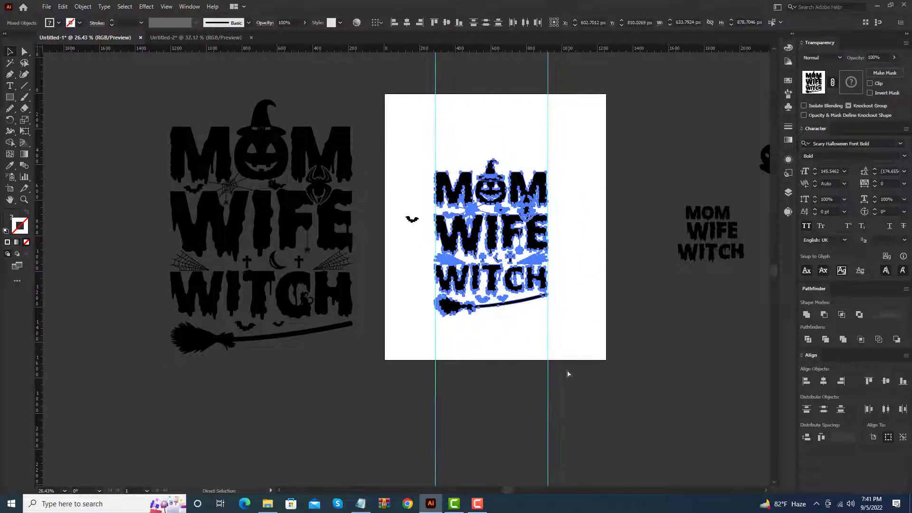
click(83, 7)
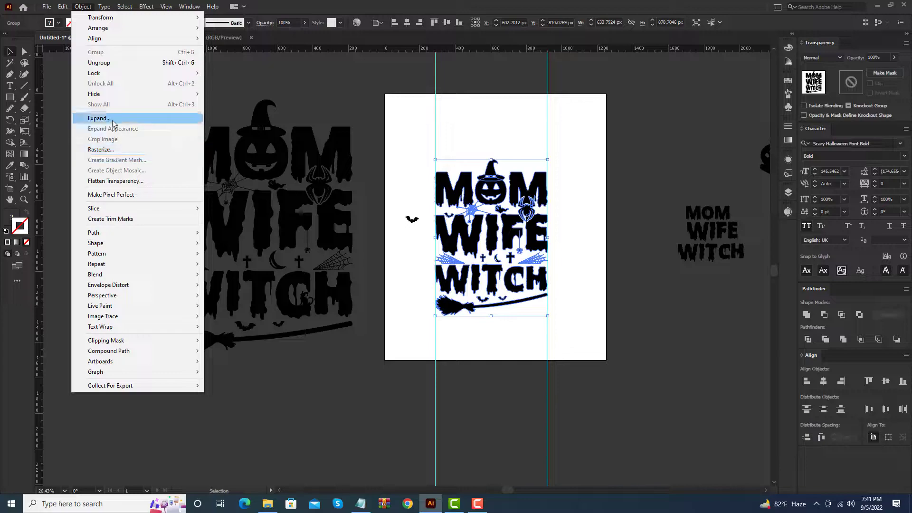